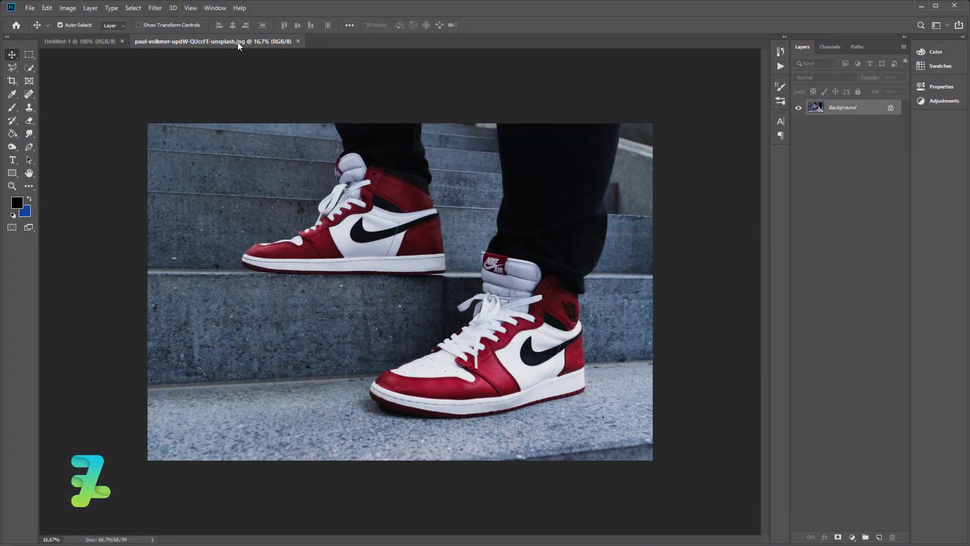
Drag the sneaker photo from its floating window into Untitled-1 and close the original
right_click(237, 42)
left_click(257, 79)
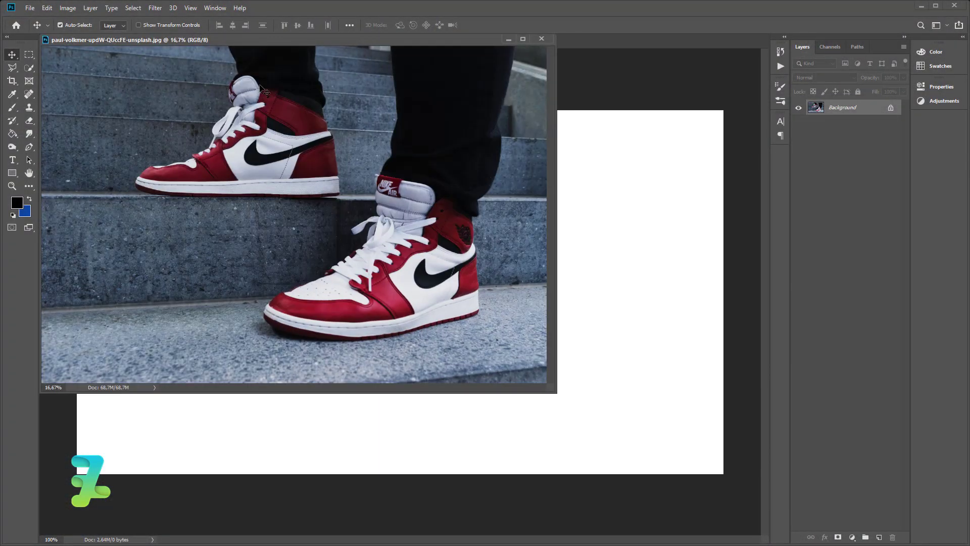
left_click_drag(260, 89, 613, 309)
left_click(547, 42)
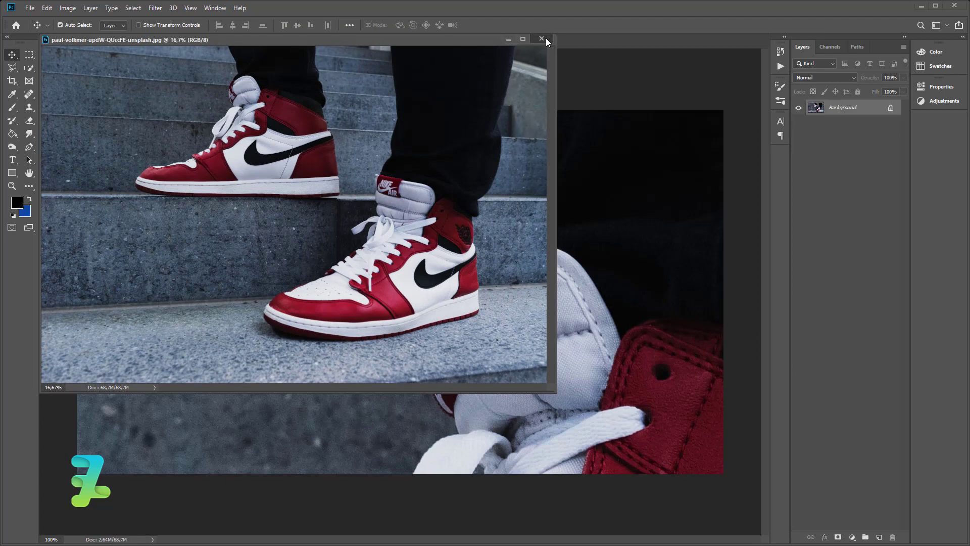
key("ctrl+minus")
key("ctrl+minus")
key("ctrl+minus")
key("ctrl+minus")
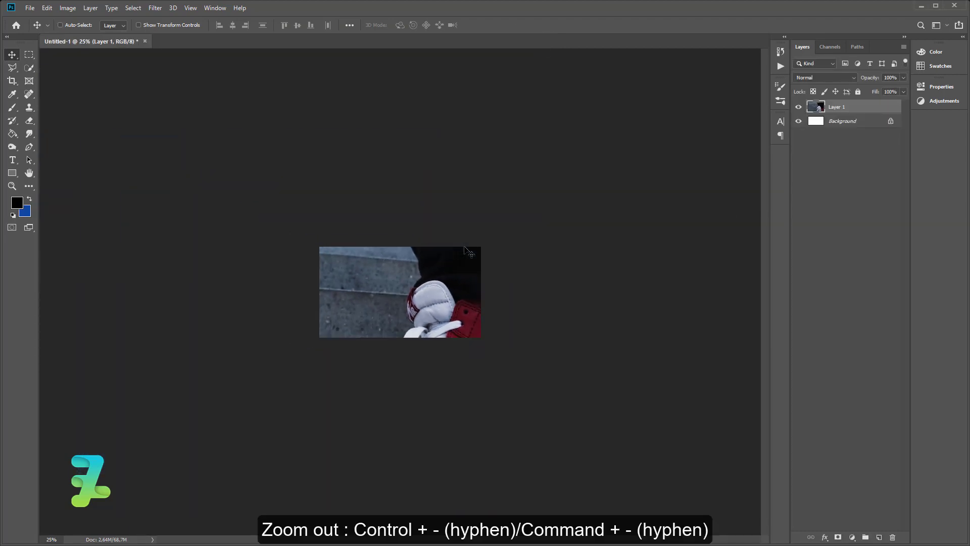
key("ctrl")
key("ctrl+minus")
key("ctrl+minus")
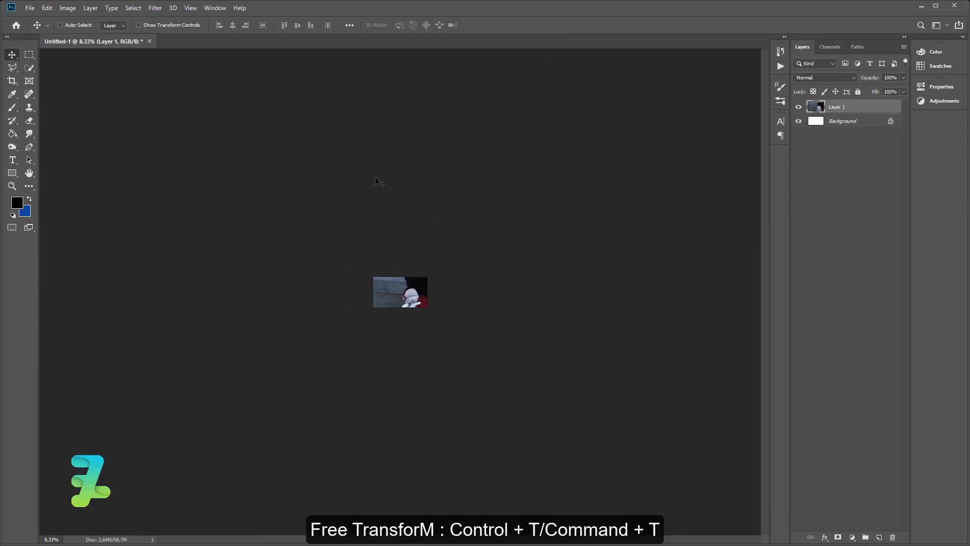
Scale the photo layer with Free Transform so it fills the canvas
key("ctrl+t")
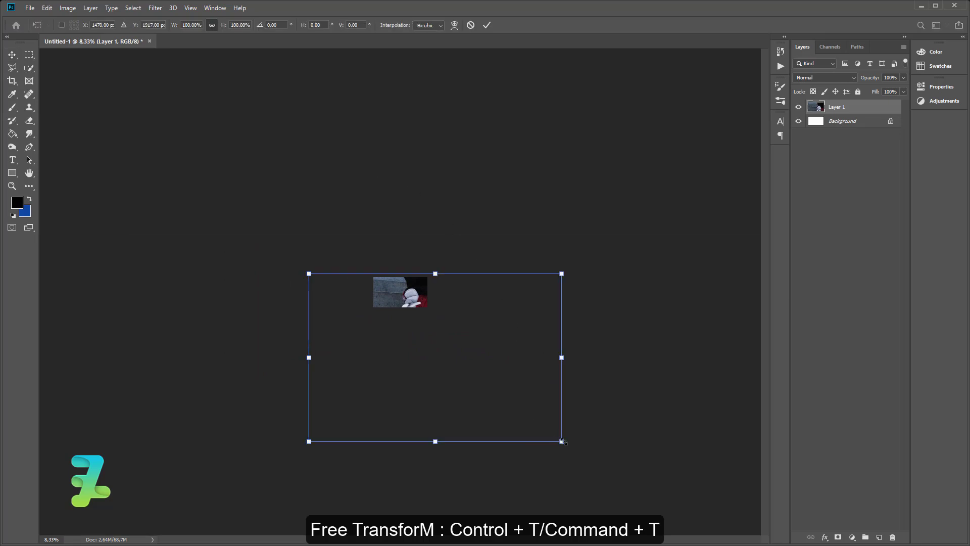
mouse_move(561, 441)
left_mouse_down()
mouse_move(470, 379)
mouse_move(411, 297)
left_mouse_up()
key("ctrl+plus")
key("ctrl+plus")
key("ctrl+plus")
key("ctrl+plus")
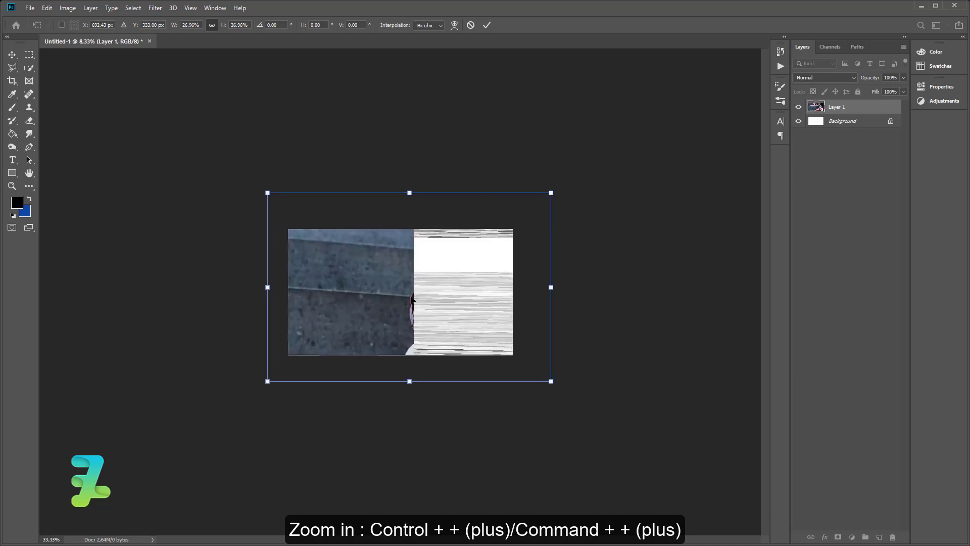
key("ctrl+plus")
key("ctrl+plus")
left_click_drag(469, 347, 495, 299)
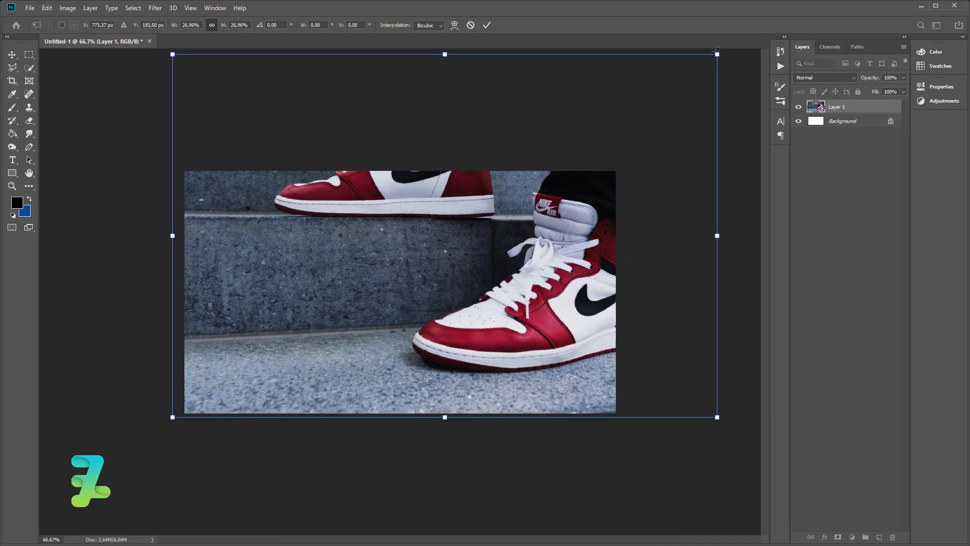
left_click_drag(716, 51, 605, 96)
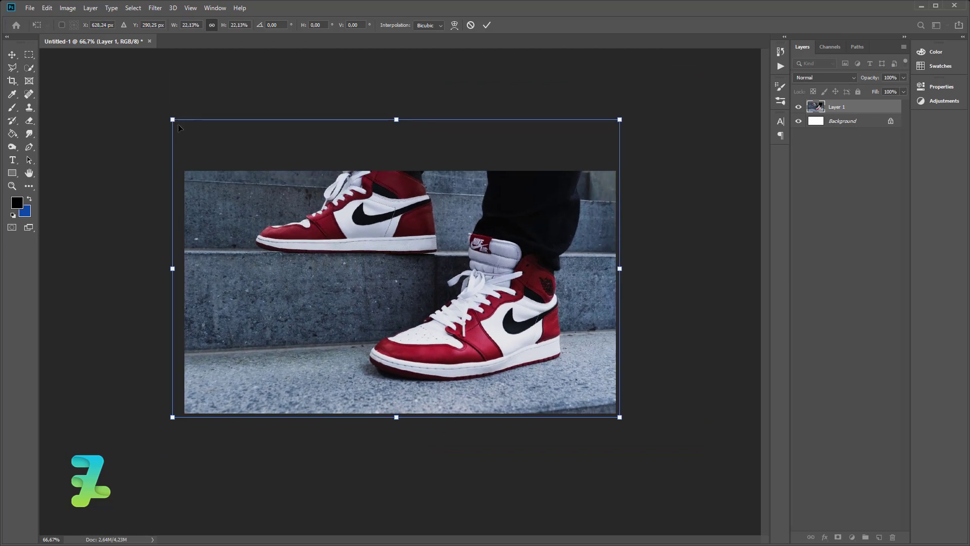
left_click_drag(172, 120, 185, 128)
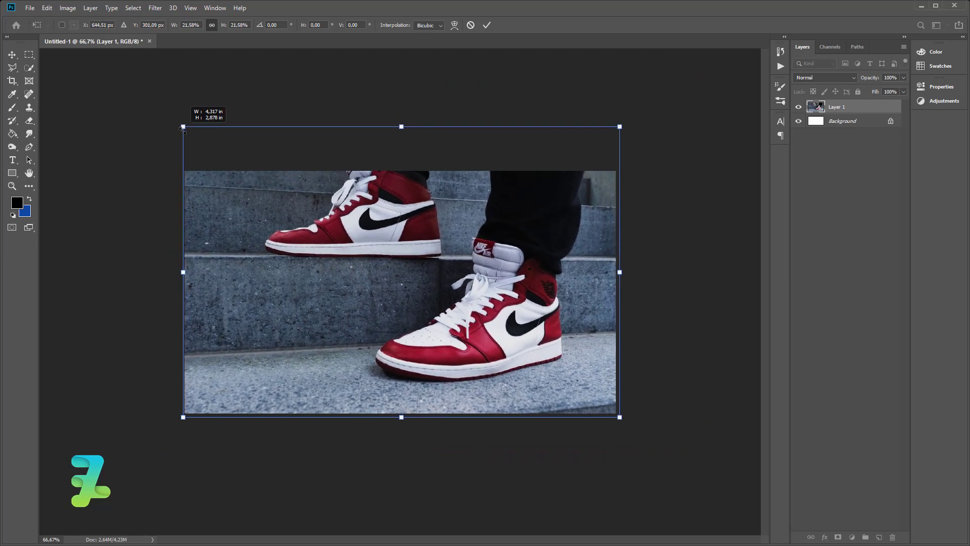
key("Return")
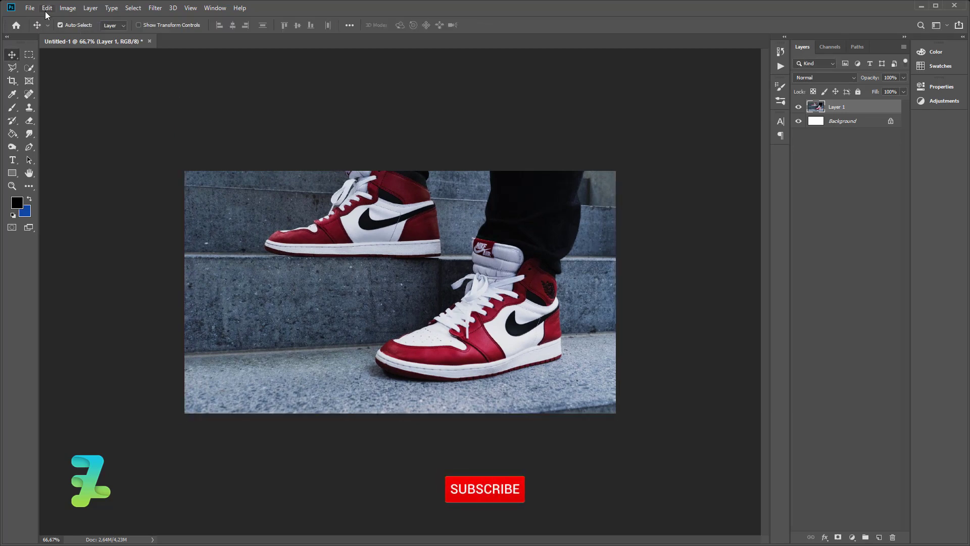
Flip the photo horizontally and nudge it down within the canvas
left_click(48, 9)
mouse_move(62, 238)
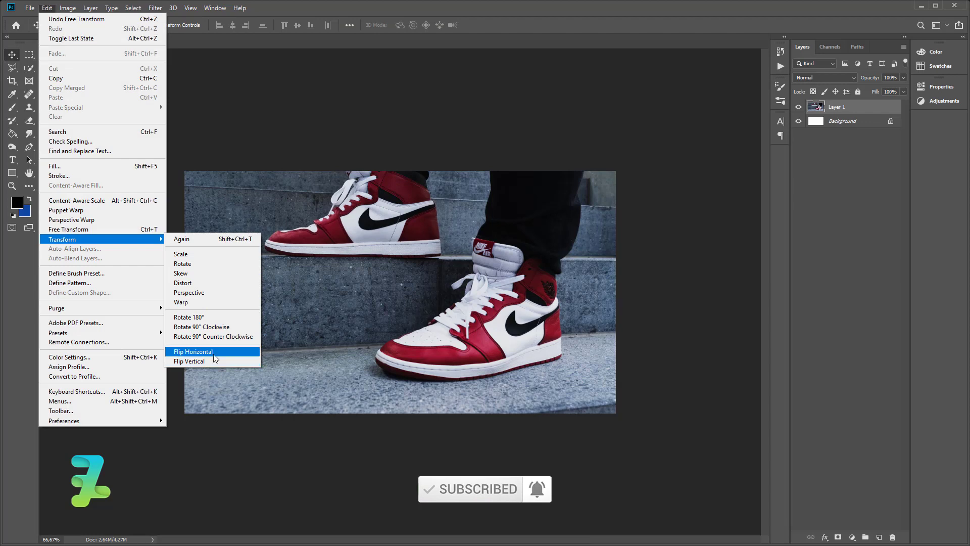
left_click(207, 351)
left_click_drag(382, 313, 380, 335)
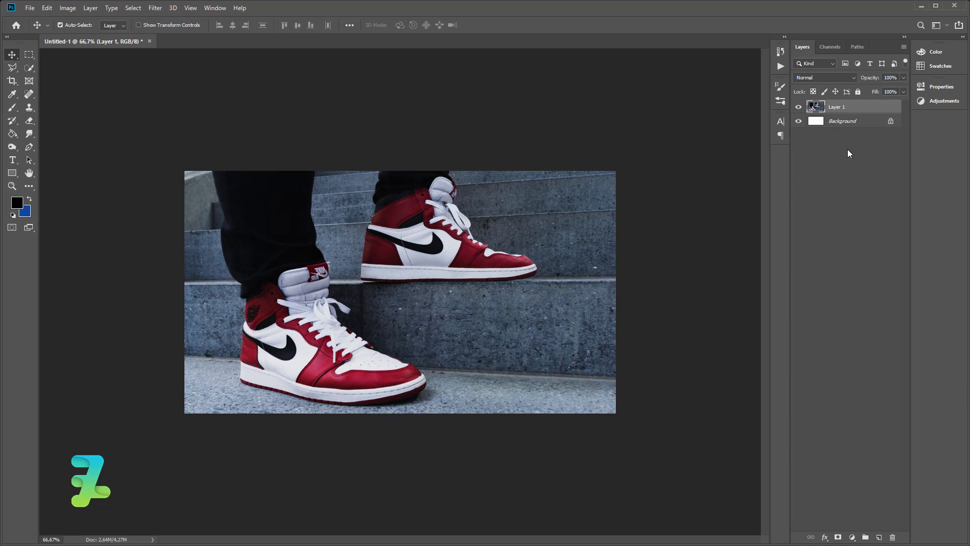
Add a Brightness/Contrast adjustment layer with brightness lowered to darken the photo
left_click(852, 537)
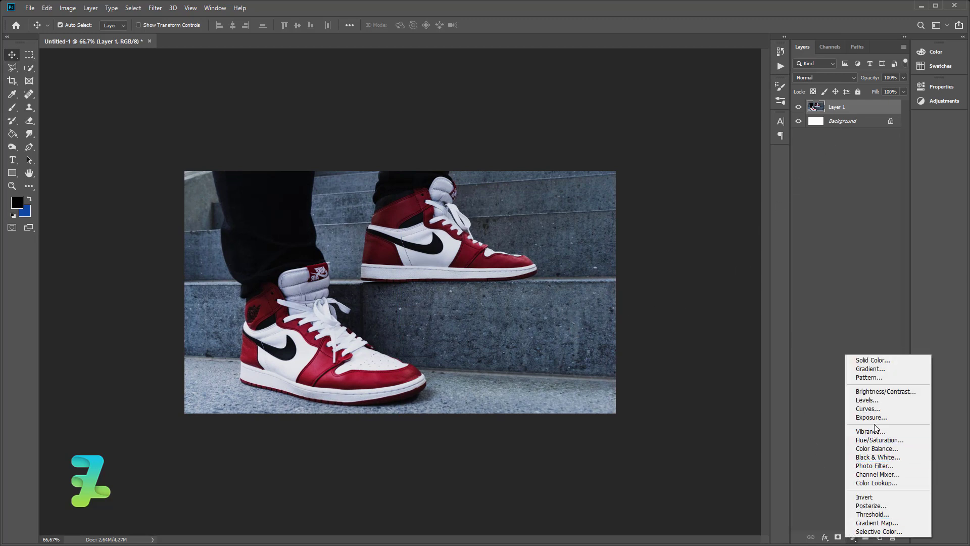
left_click(884, 391)
left_click_drag(835, 143, 786, 147)
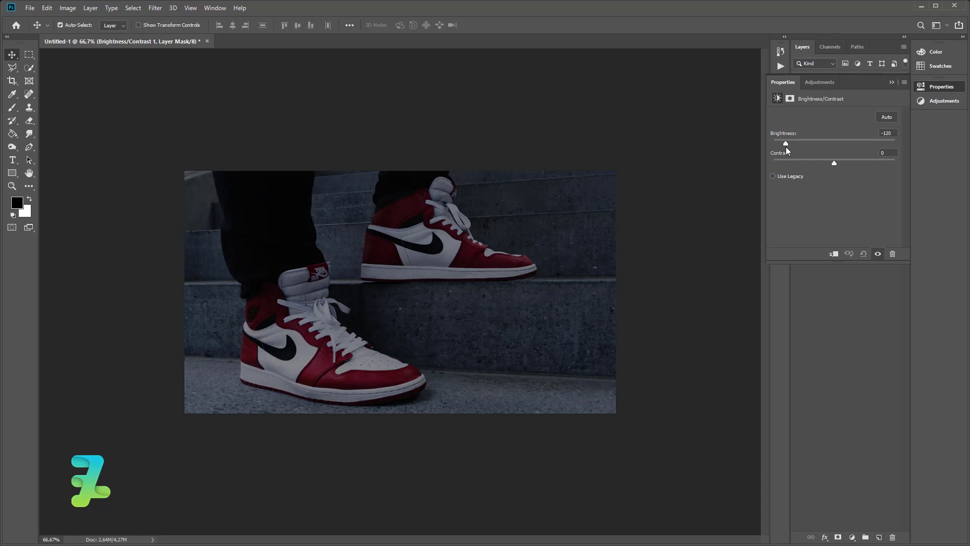
left_click(893, 82)
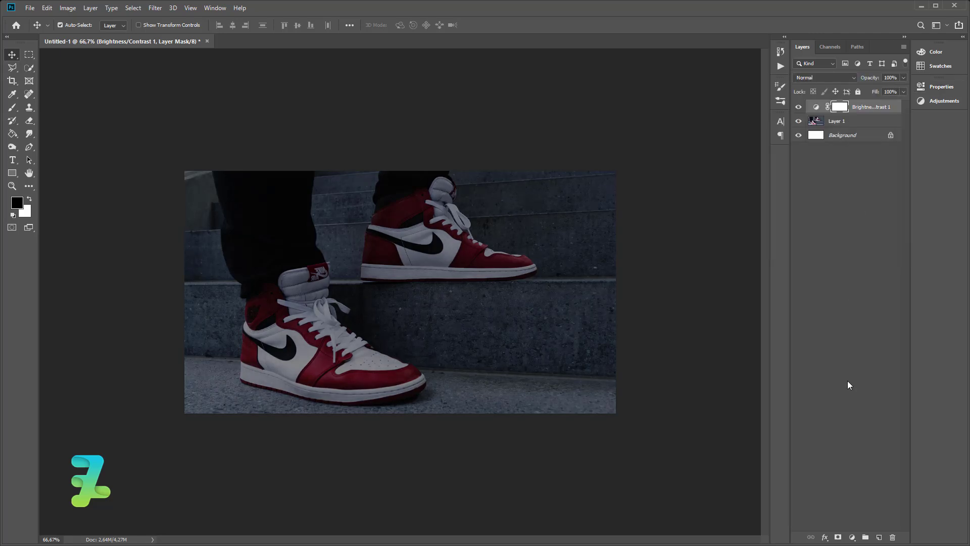
Add a Curves layer pulling the white point down and raising the black point
left_click(853, 536)
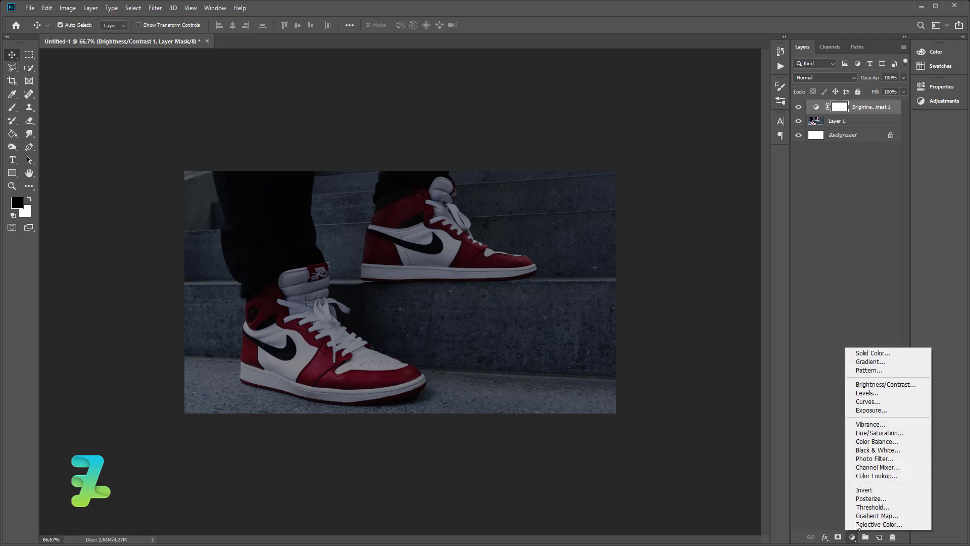
left_click(864, 393)
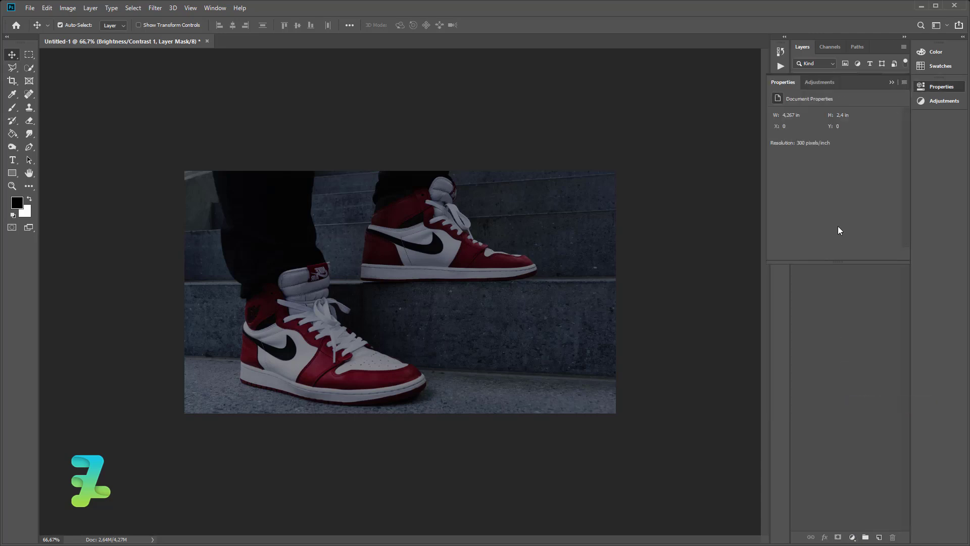
left_click(891, 82)
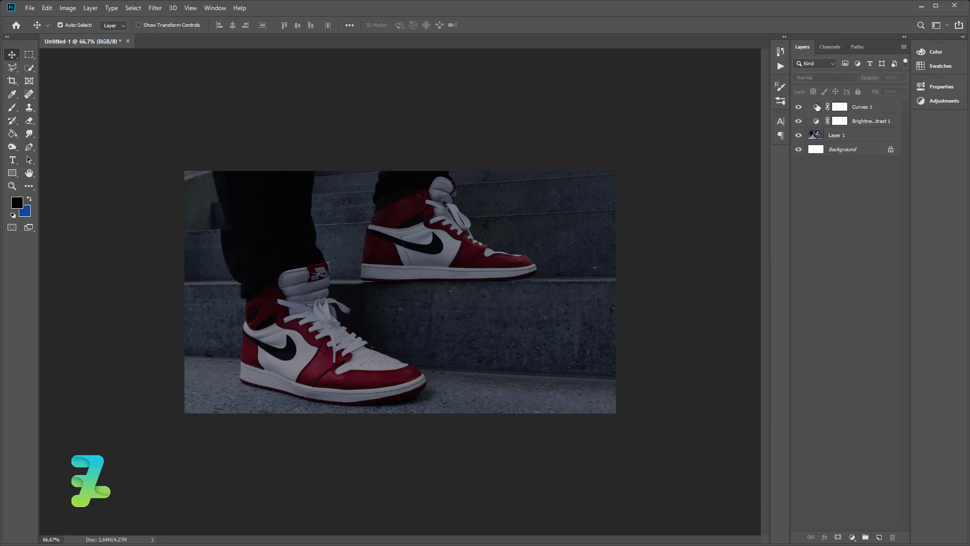
double_click(817, 104)
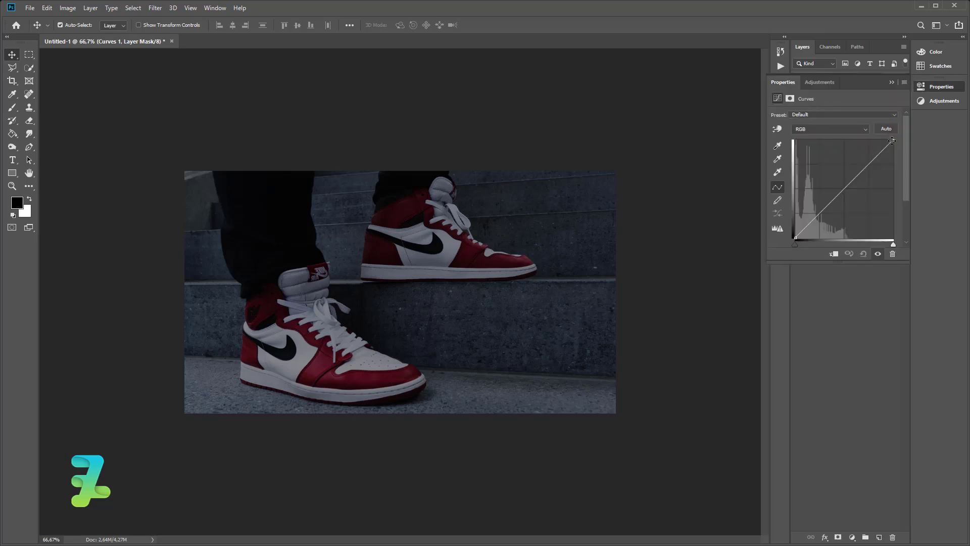
left_click_drag(892, 141, 892, 154)
left_click(863, 167)
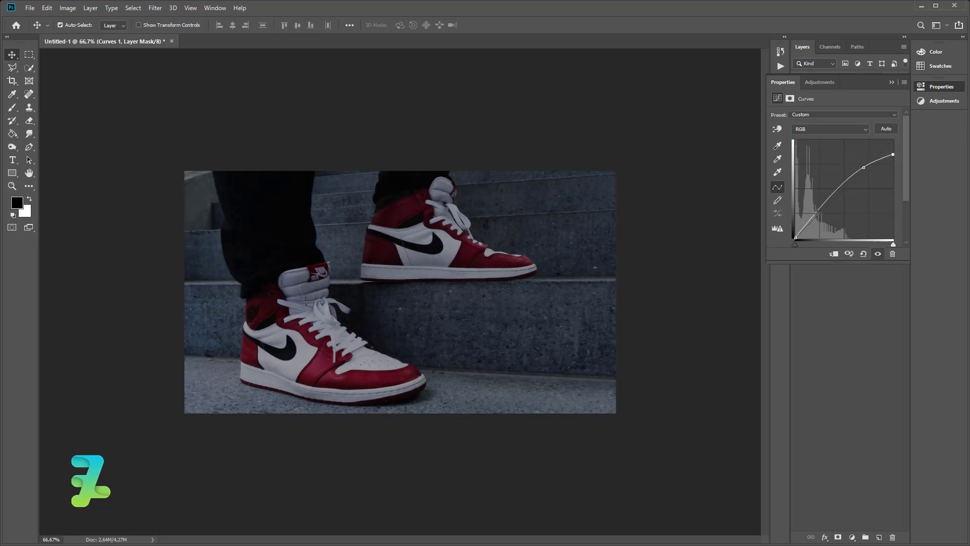
mouse_move(795, 236)
left_mouse_down()
mouse_move(797, 227)
mouse_move(785, 234)
left_mouse_up()
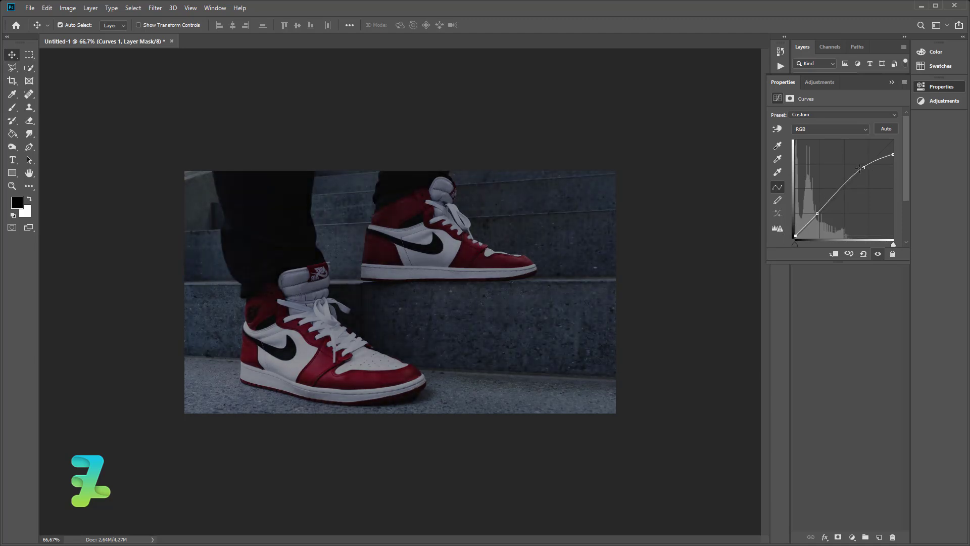
left_click_drag(859, 167, 893, 177)
left_click(892, 81)
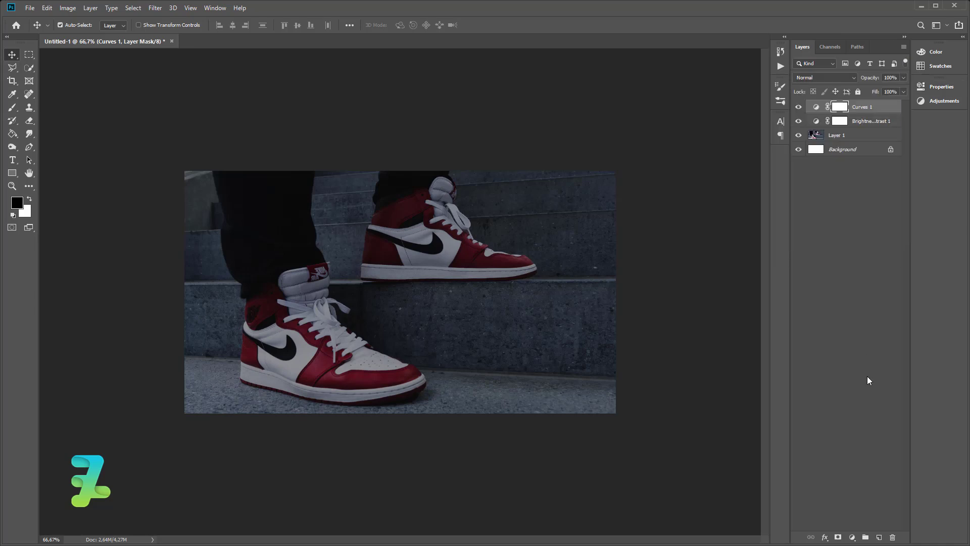
Add a white Solid Color fill layer, Color Fill 1
left_click(855, 536)
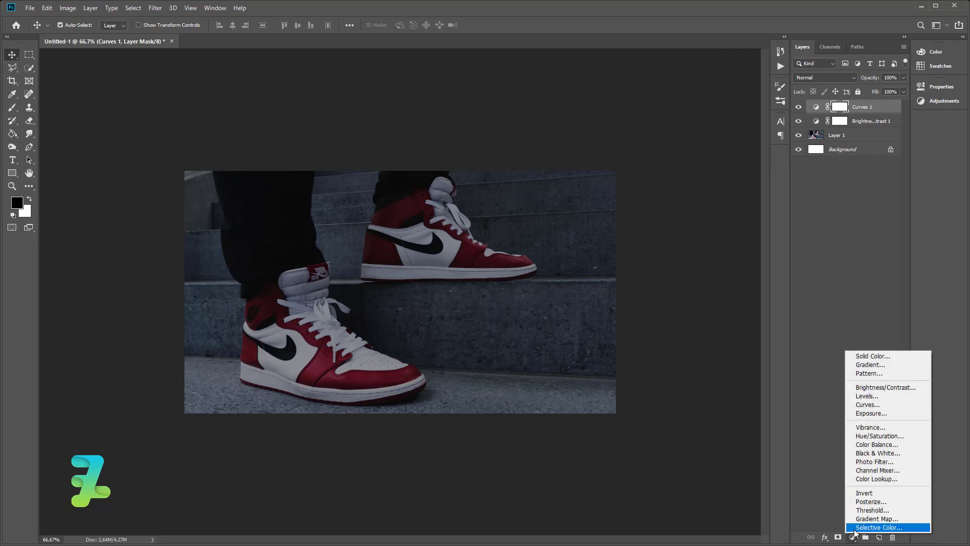
left_click(884, 354)
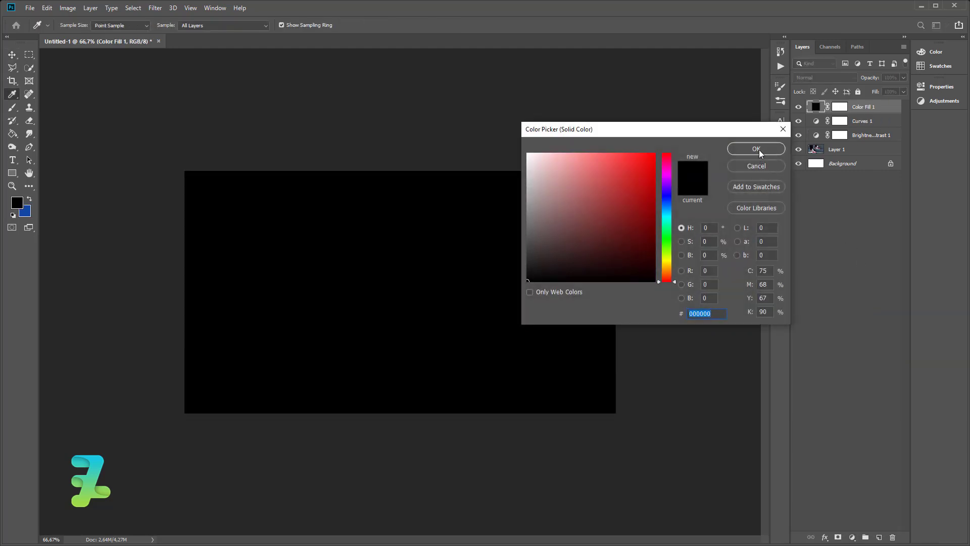
left_click(756, 165)
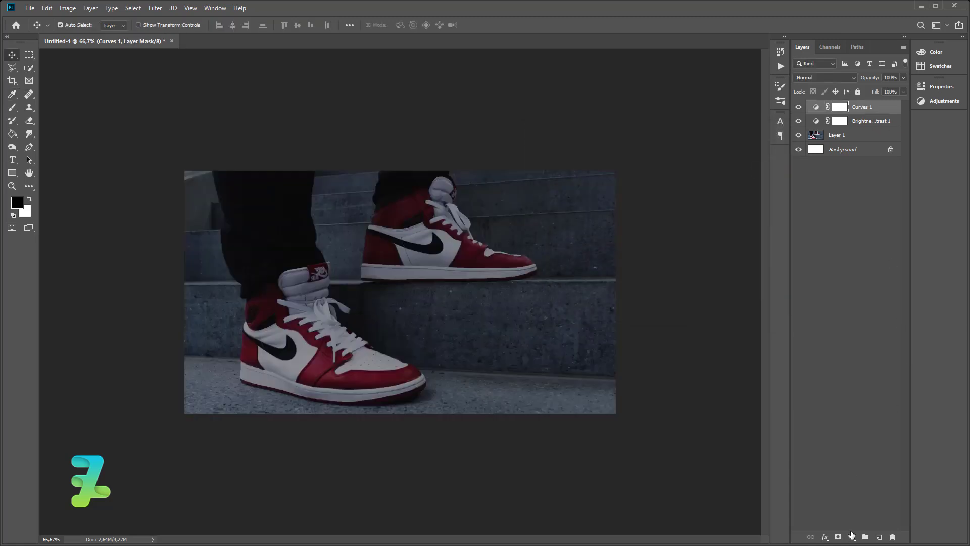
left_click(853, 536)
left_click(885, 355)
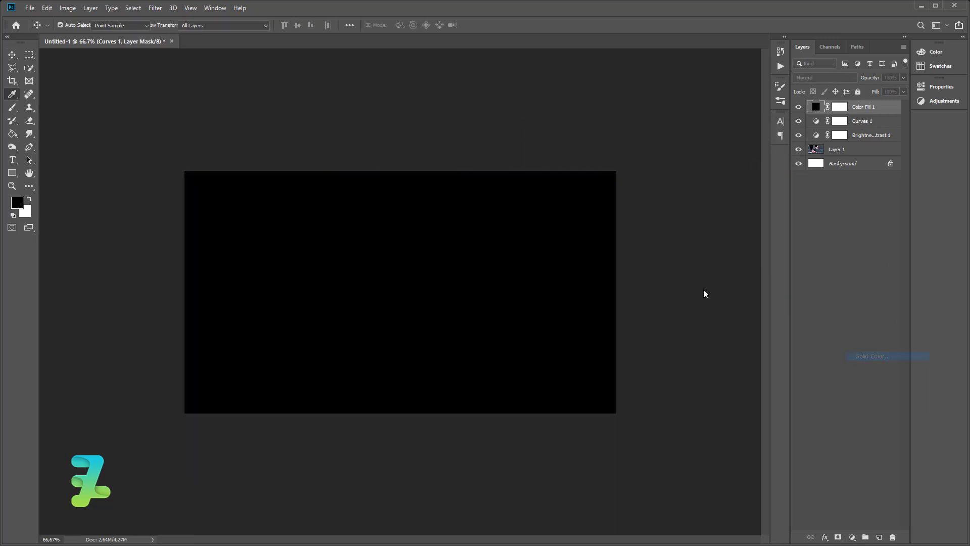
left_click(527, 154)
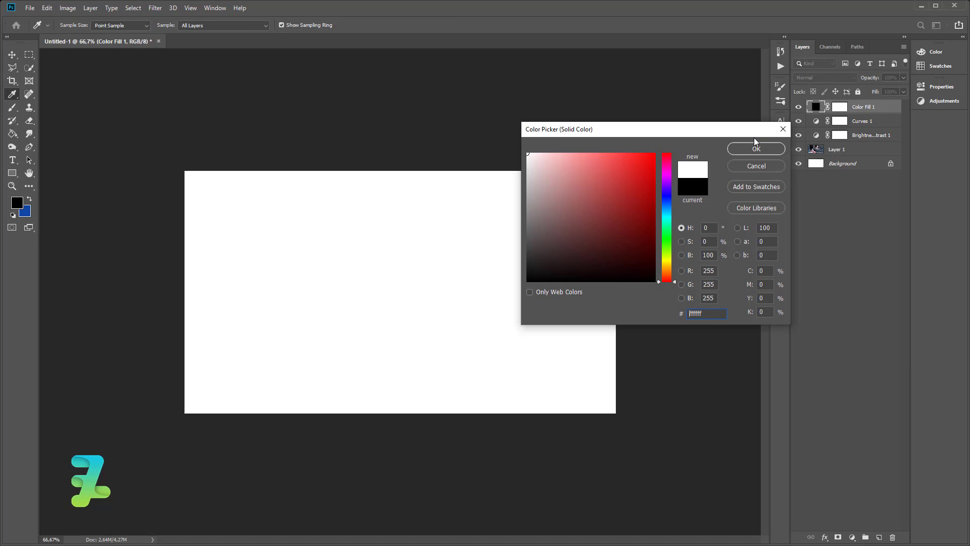
left_click(778, 152)
Invert Color Fill 1's mask to black so the photo shows through
left_click(839, 108)
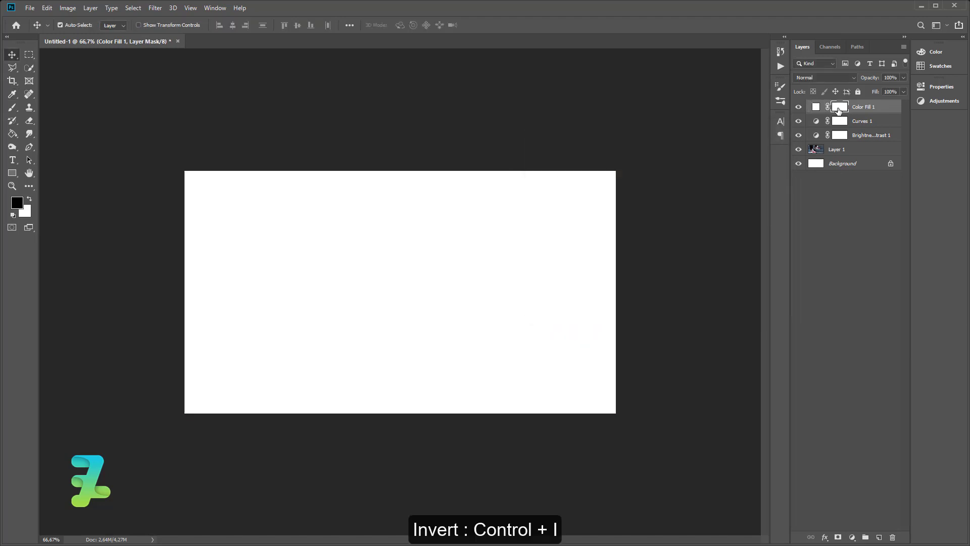
key("ctrl+i")
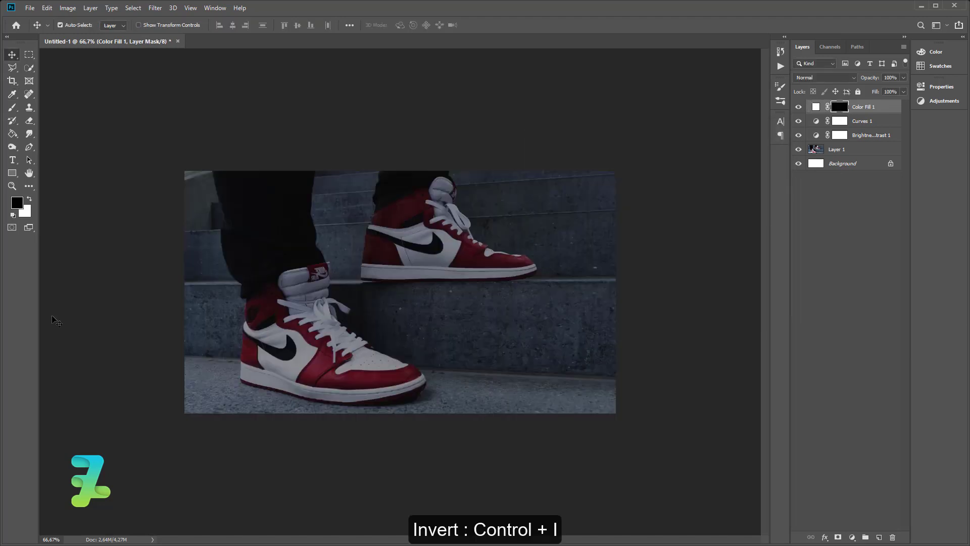
left_click(29, 147)
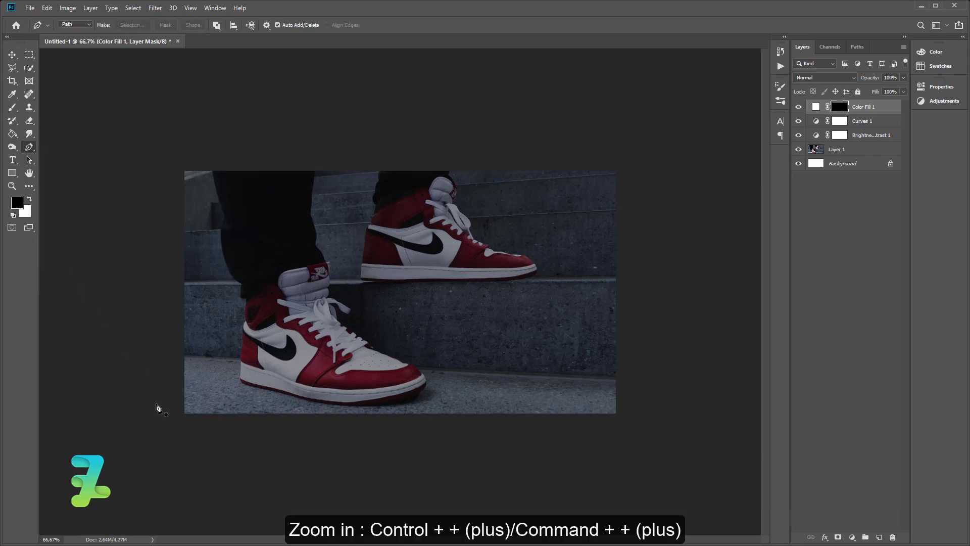
Start a Pen path on the front sneaker's sole, tracing its top edge to the toe
key("ctrl+plus")
key("ctrl+plus")
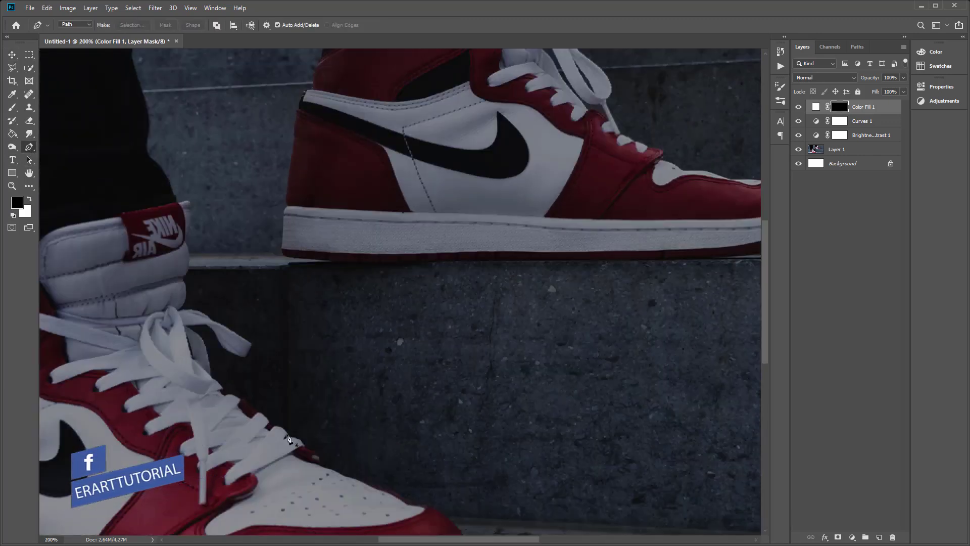
scroll(580, 292, "down", 3)
scroll(585, 303, "down", 2)
scroll(563, 320, "down", 2)
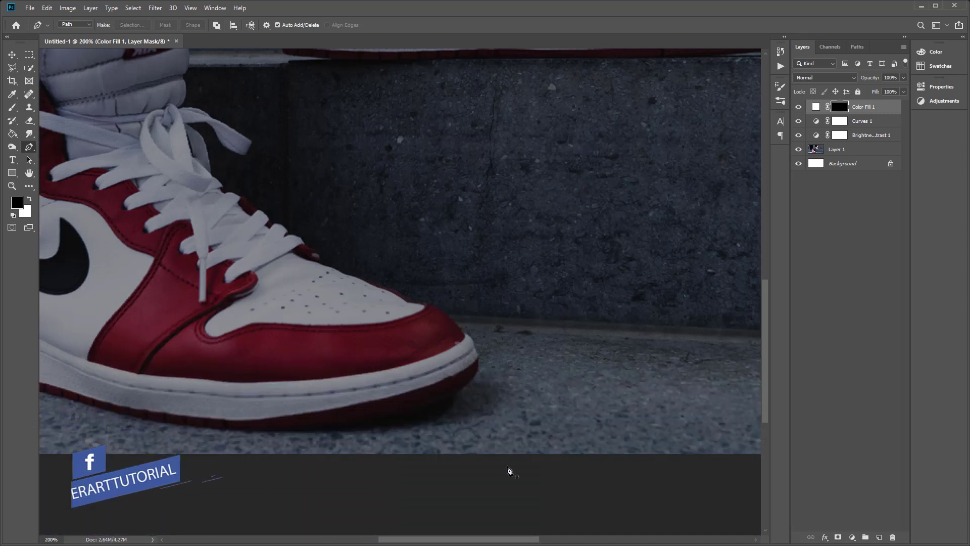
left_click_drag(515, 539, 450, 539)
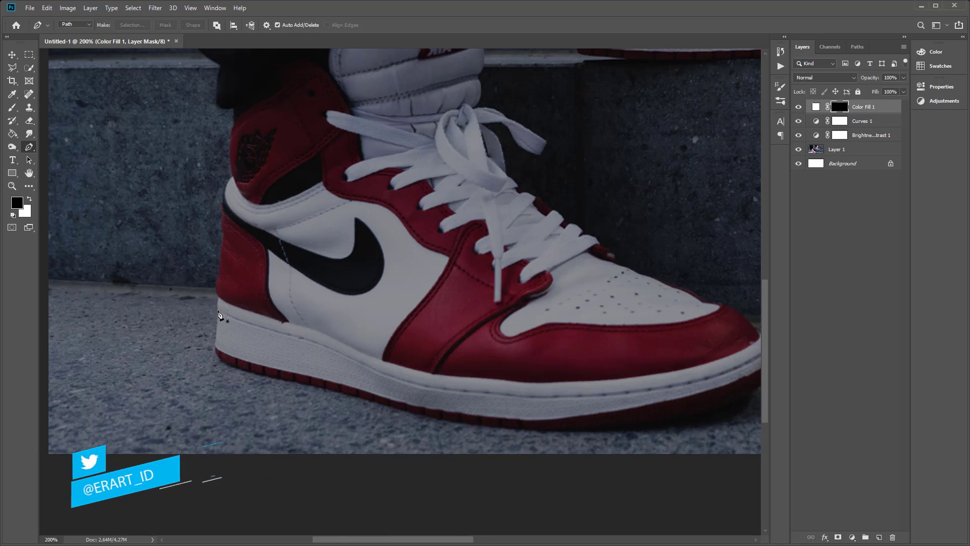
left_click(218, 309)
key("ctrl+plus")
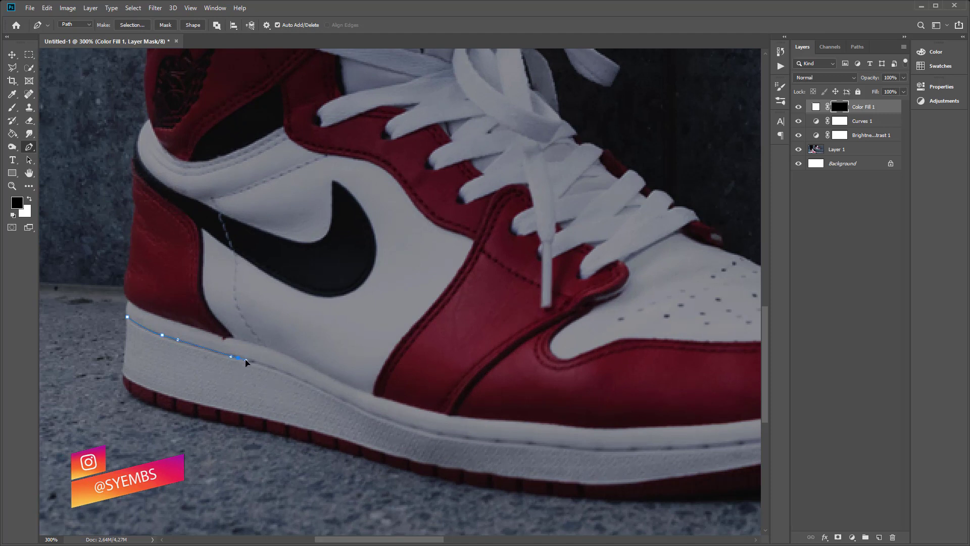
left_click_drag(307, 384, 323, 393)
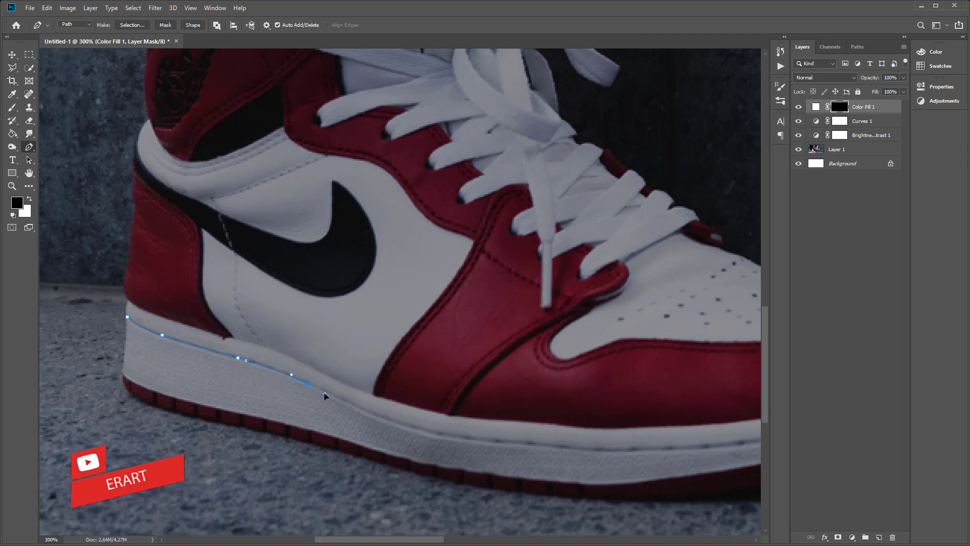
left_click(552, 445)
scroll(581, 447, "down", 1)
scroll(581, 429, "right", 5)
left_click(546, 399)
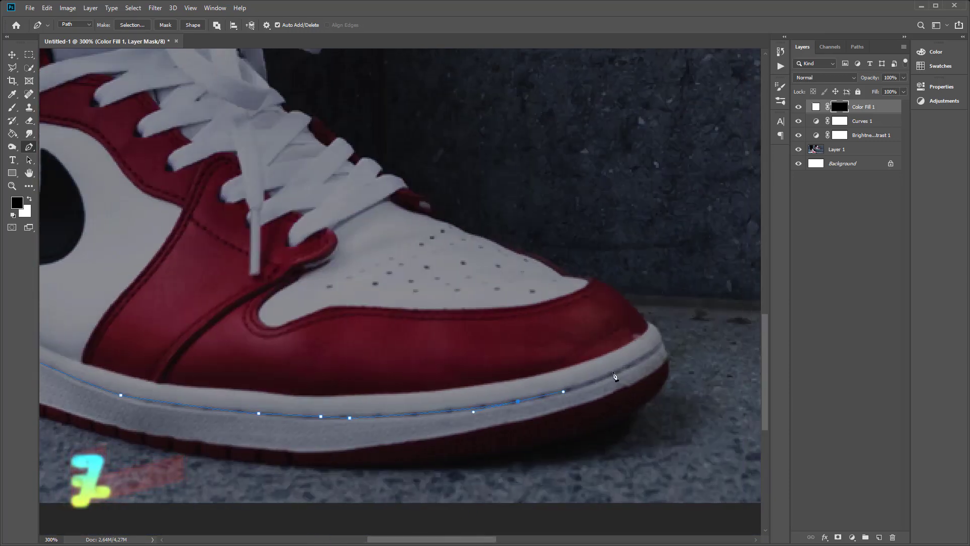
mouse_move(613, 371)
left_mouse_down()
mouse_move(636, 360)
mouse_move(646, 377)
left_mouse_up()
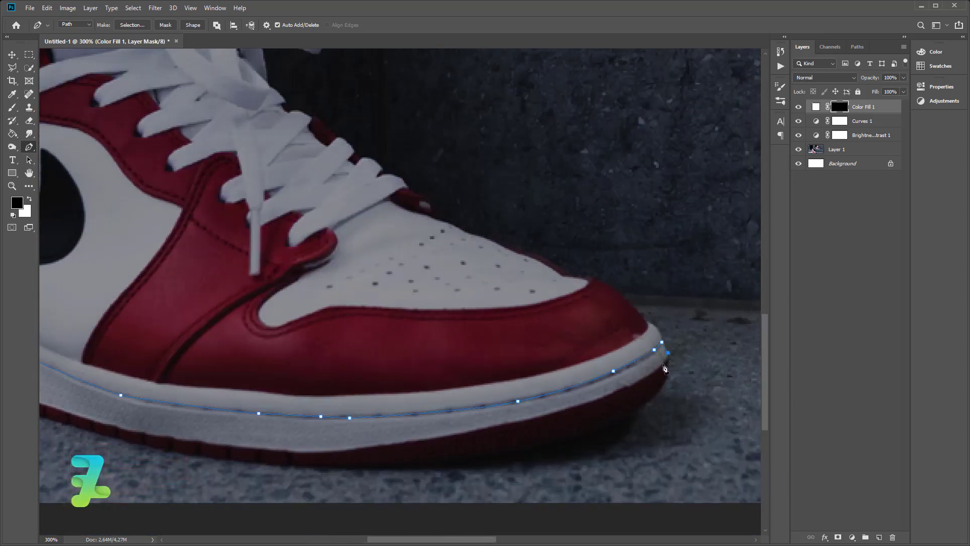
Trace back along the front sole's bottom edge toward the heel
left_click(555, 411)
left_click(488, 425)
left_click(431, 437)
left_click(375, 448)
left_click(326, 448)
left_click_drag(472, 540, 434, 540)
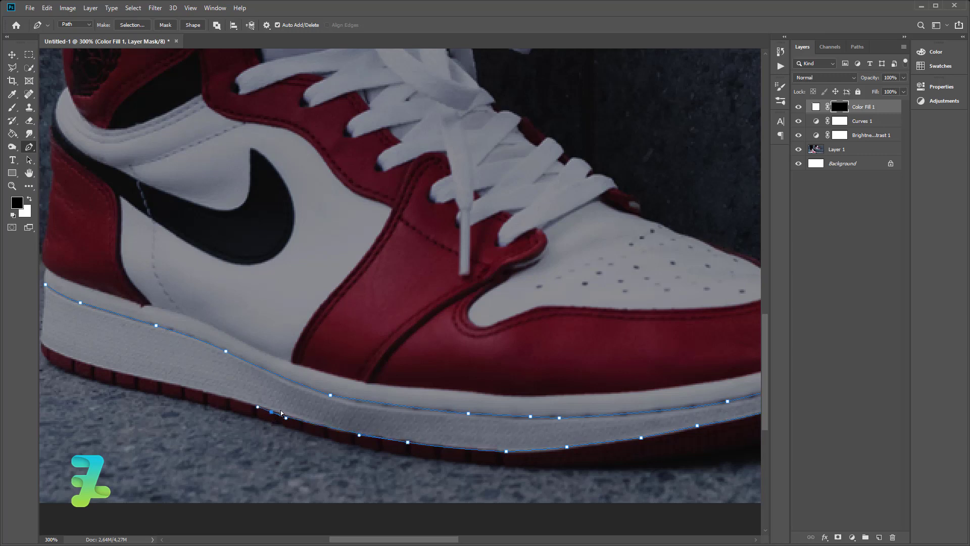
right_click(204, 409)
key("Escape")
left_click_drag(200, 392, 182, 389)
scroll(469, 529, "up", 1)
left_click_drag(438, 539, 382, 539)
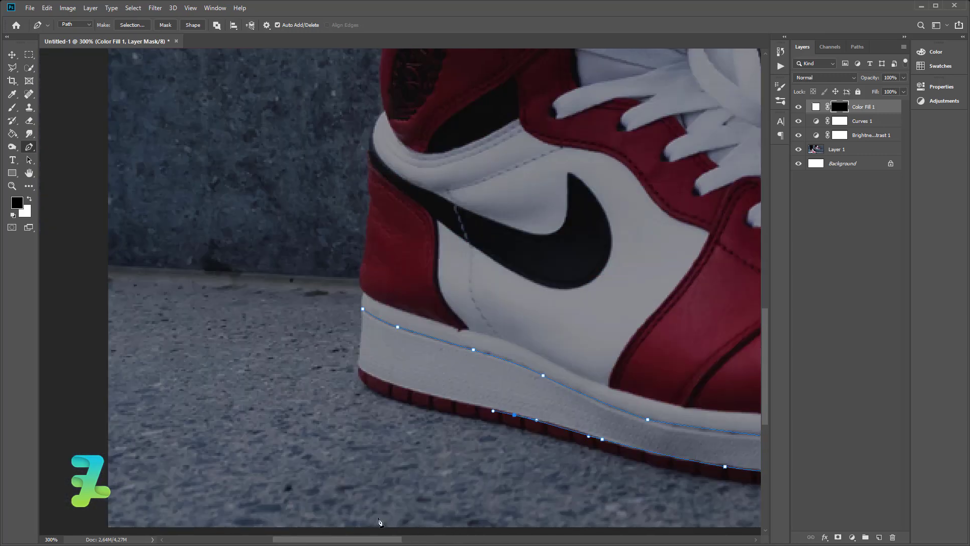
scroll(309, 388, "up", 1)
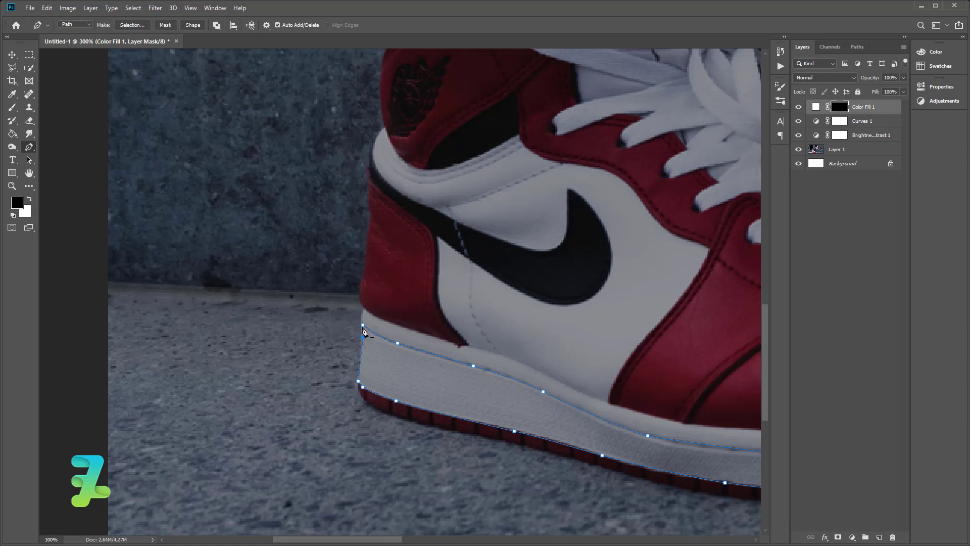
Convert the sole path to a selection, fill it white in the mask, and deselect
right_click(369, 347)
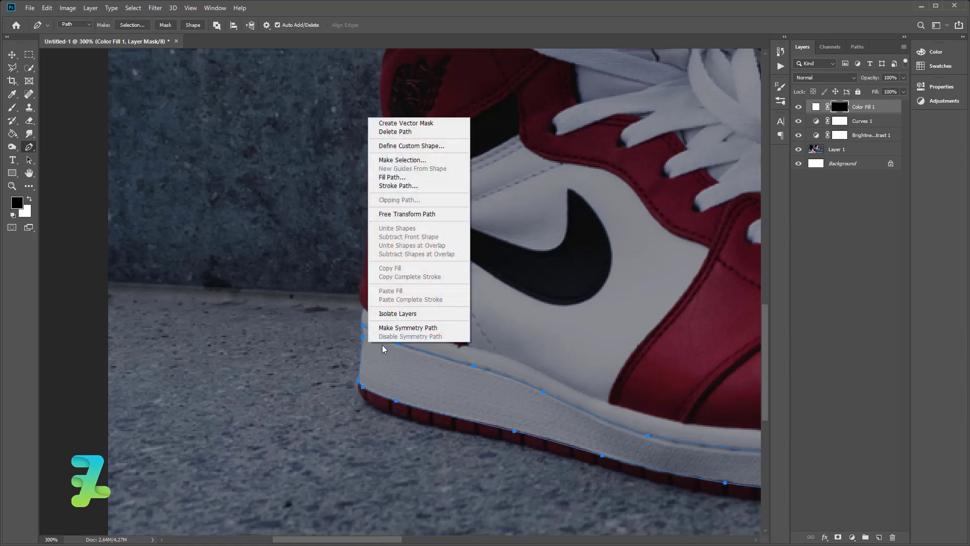
left_click(409, 160)
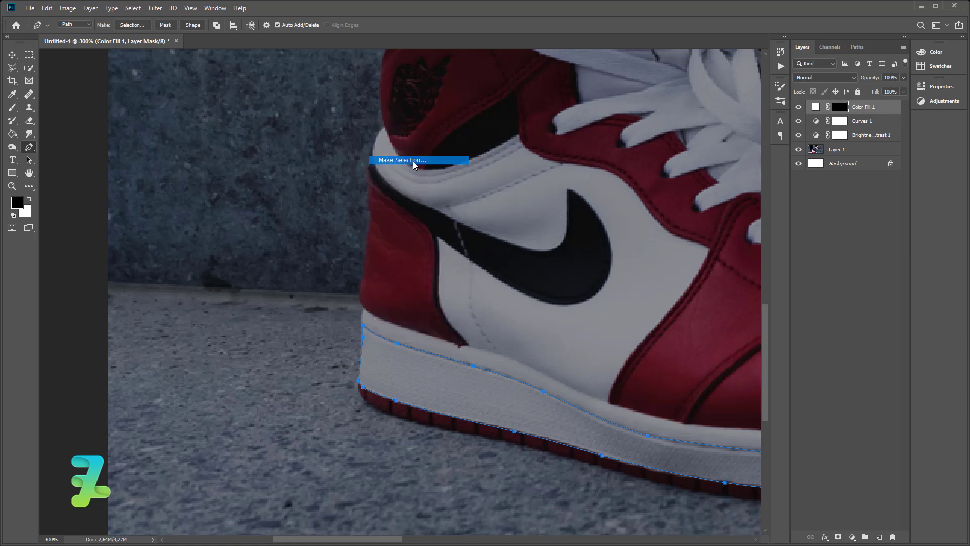
left_click(540, 151)
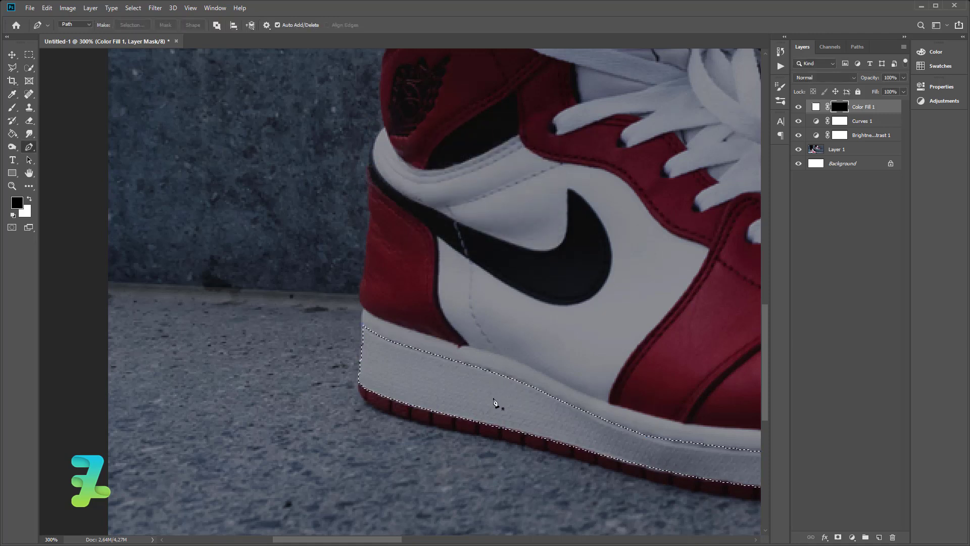
left_click(11, 55)
key("Delete")
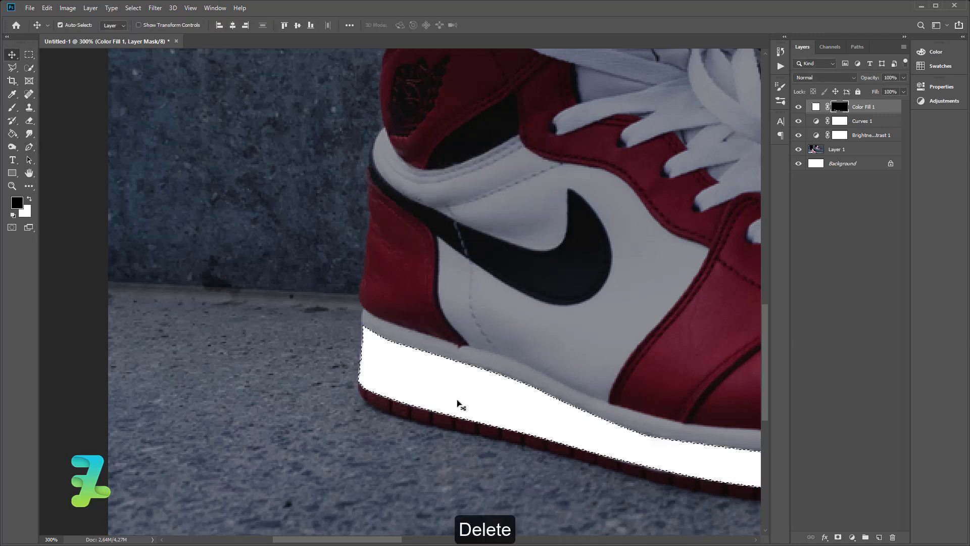
key("ctrl+d")
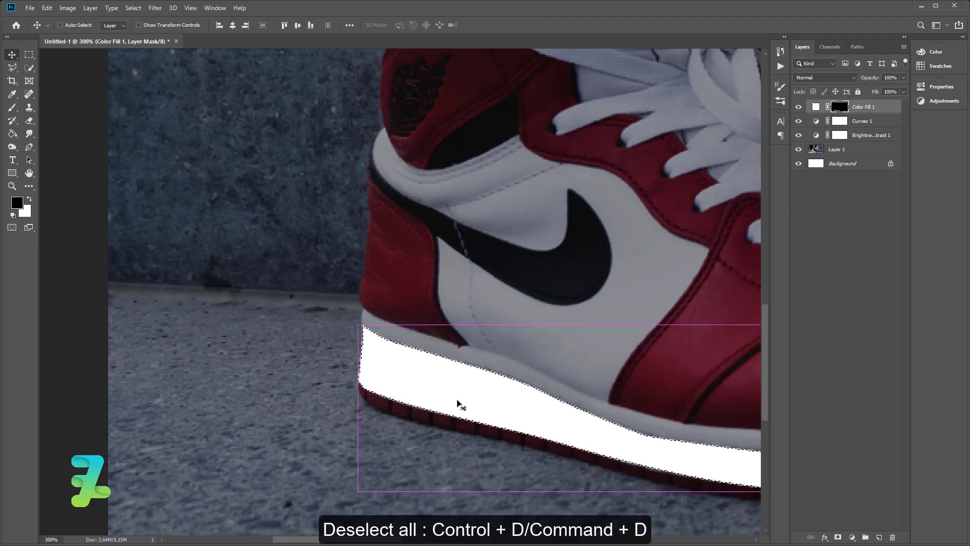
key("ctrl+1")
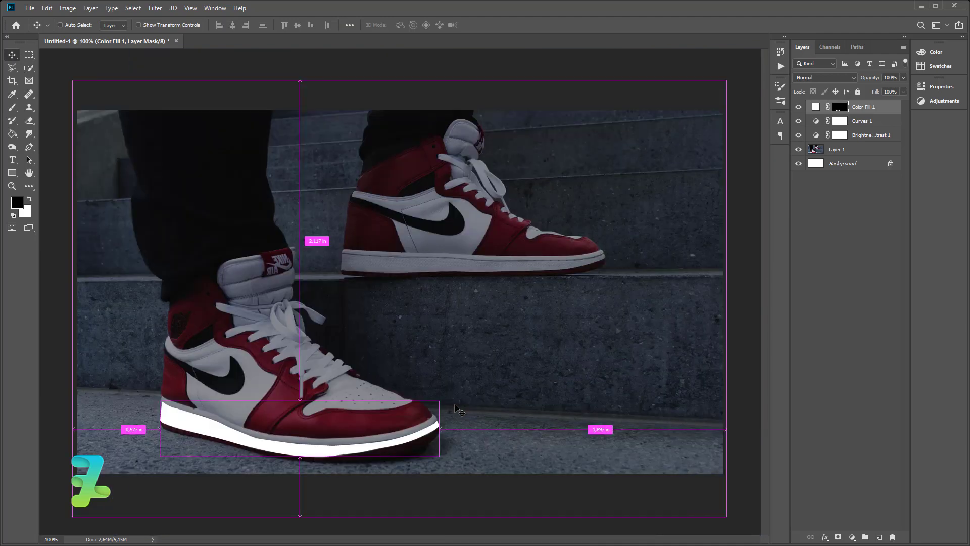
key("ctrl+plus")
key("ctrl+plus")
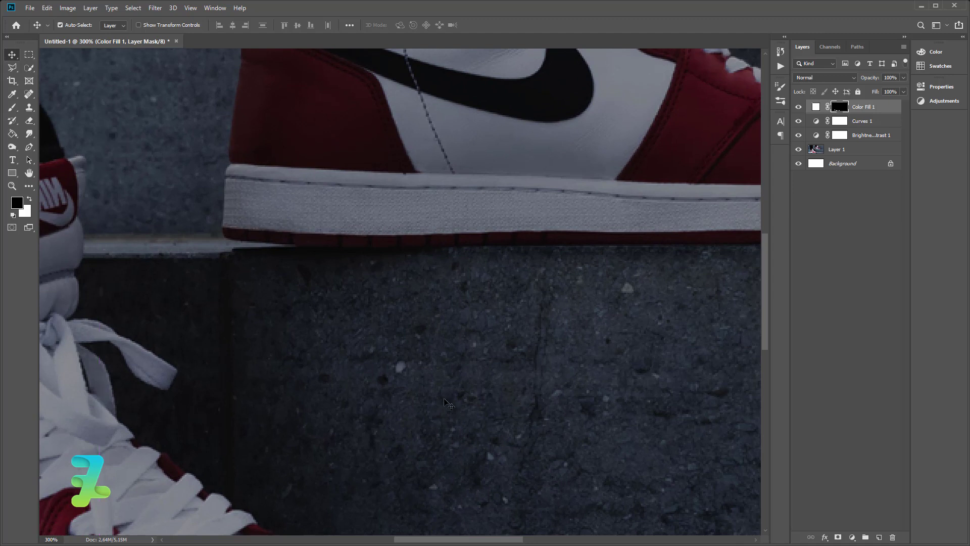
Pen-trace the rear sneaker's sole along its top edge and around the toe
left_click(29, 147)
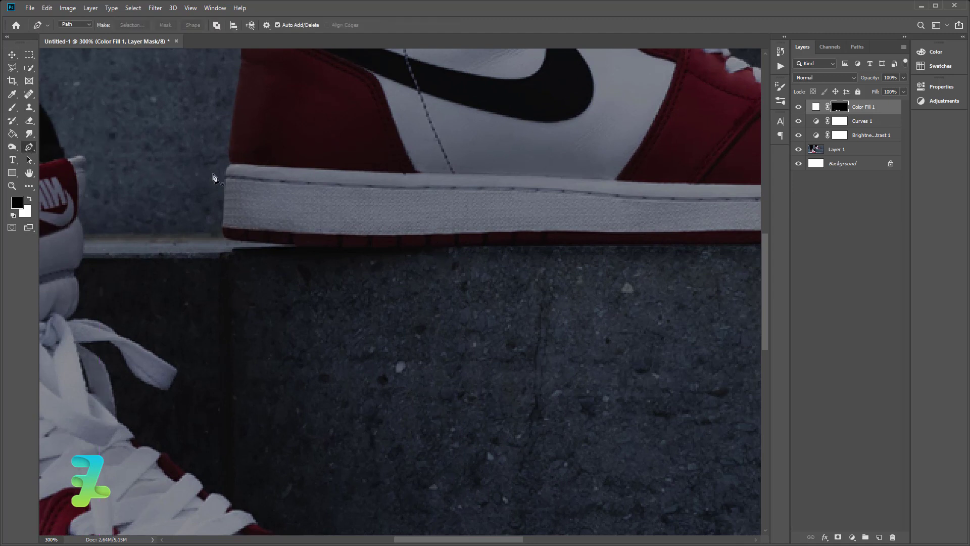
left_click(224, 177)
left_click_drag(291, 182, 306, 183)
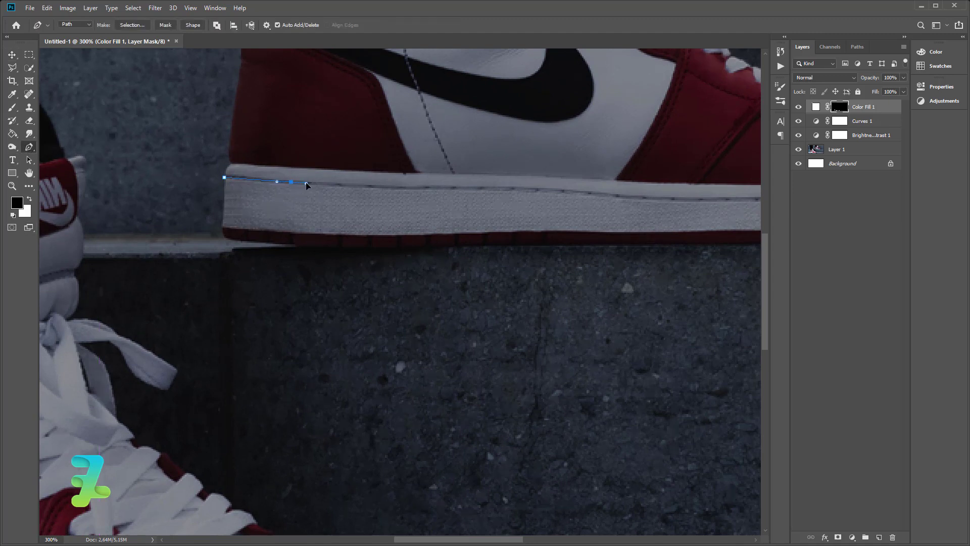
left_click_drag(387, 186, 398, 188)
left_click_drag(503, 189, 513, 190)
left_click_drag(584, 190, 590, 199)
scroll(473, 399, "right", 3)
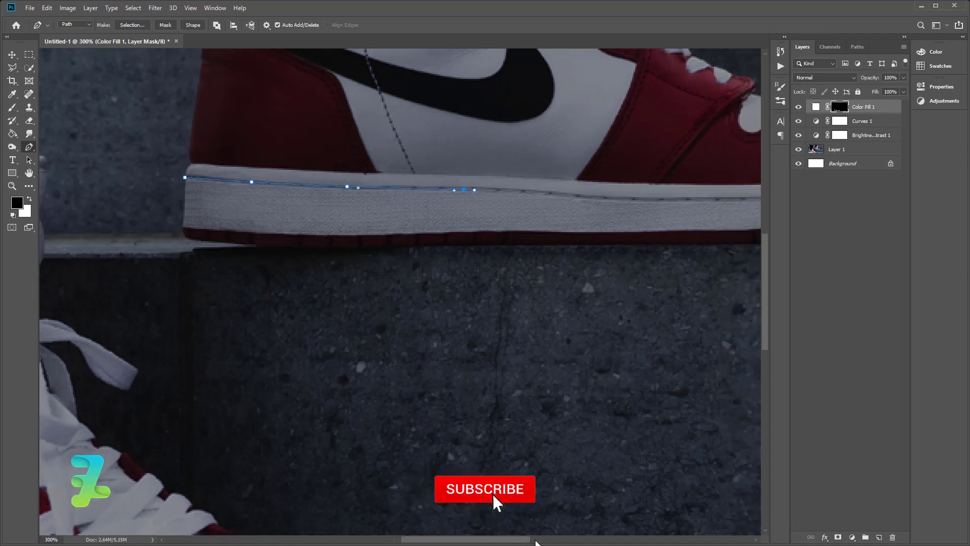
scroll(354, 303, "right", 4)
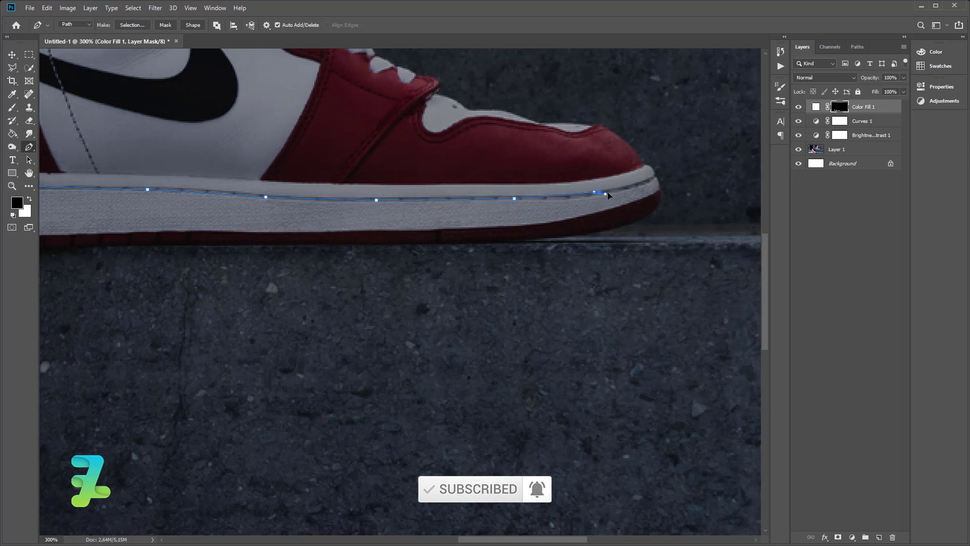
left_click(658, 192)
left_click_drag(584, 218, 566, 220)
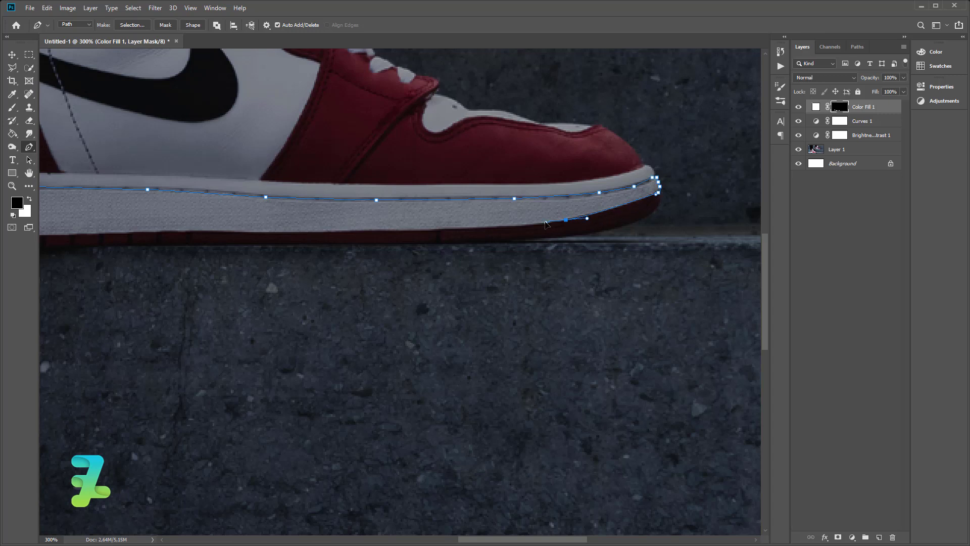
left_click_drag(627, 203, 623, 207)
Trace the rear sole's bottom back to the heel and close the path
left_click(428, 229)
left_click(323, 232)
left_click_drag(503, 539, 434, 539)
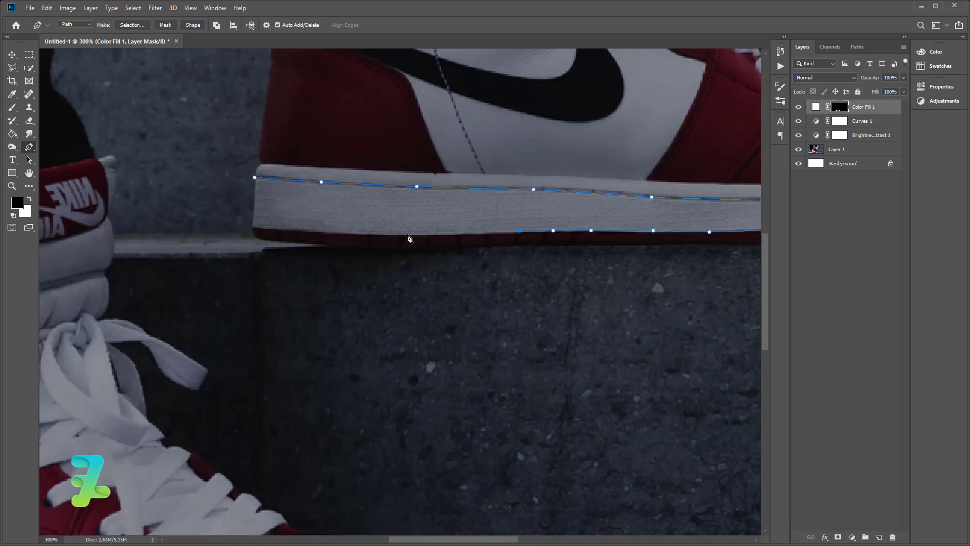
left_click(328, 234)
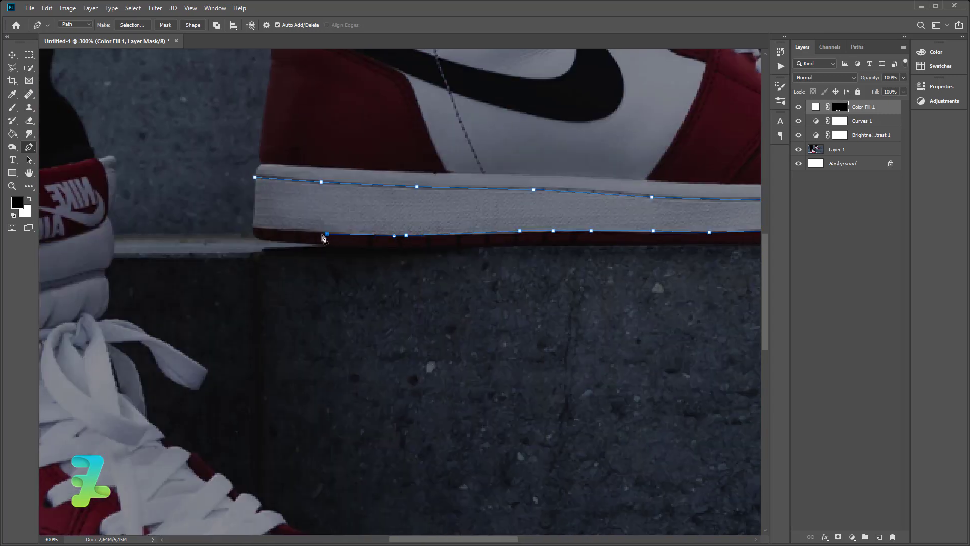
left_click(255, 227)
left_click(255, 177)
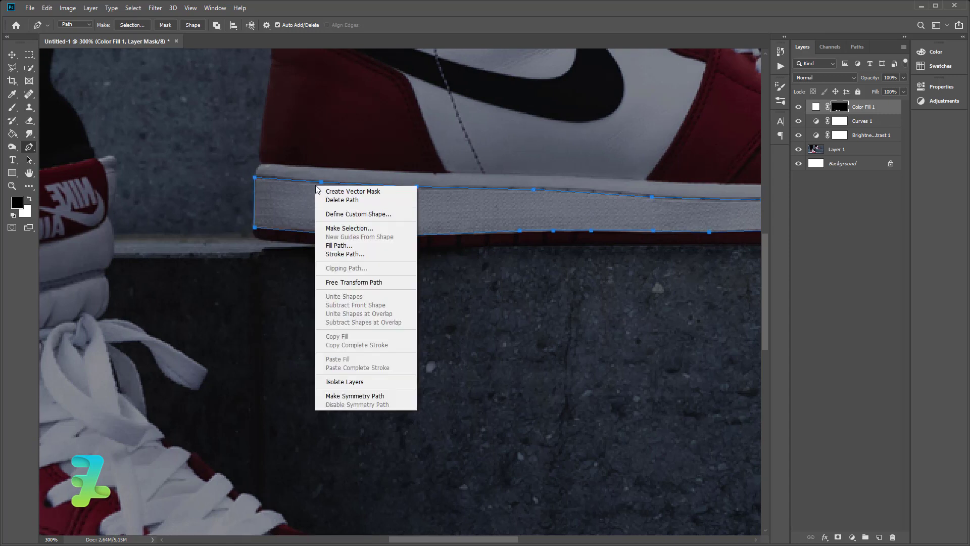
Turn the rear sole path into a selection and fill it white in the mask
right_click(316, 186)
left_click(338, 230)
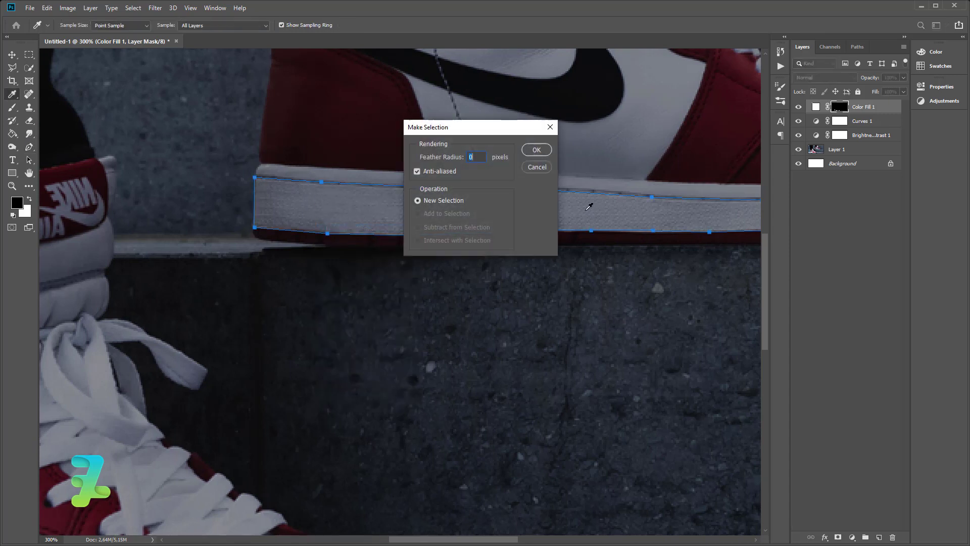
left_click(538, 150)
key("Delete")
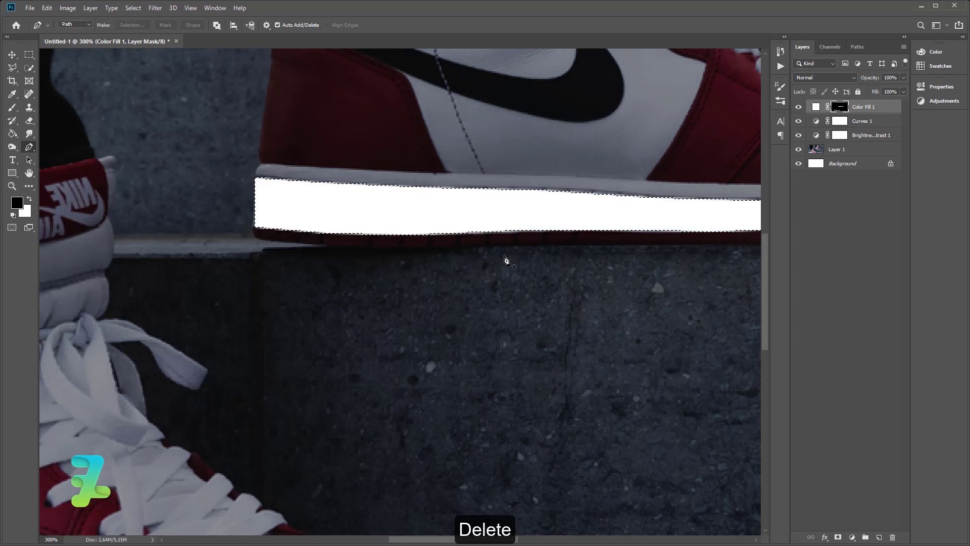
scroll(505, 260, "down", 3)
scroll(505, 260, "down", 3)
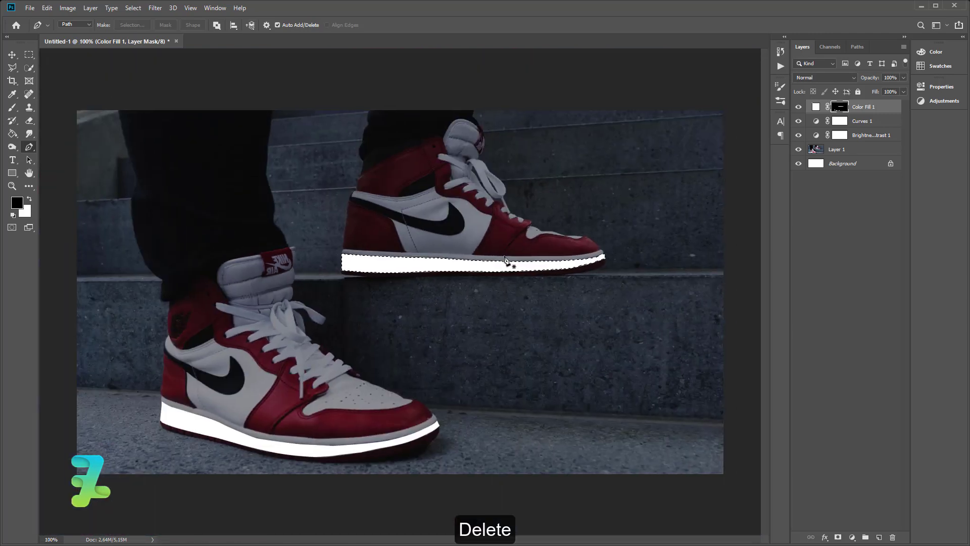
Deselect, then zoom to 300% on the front sneaker's heel and ankle
key("ctrl+d")
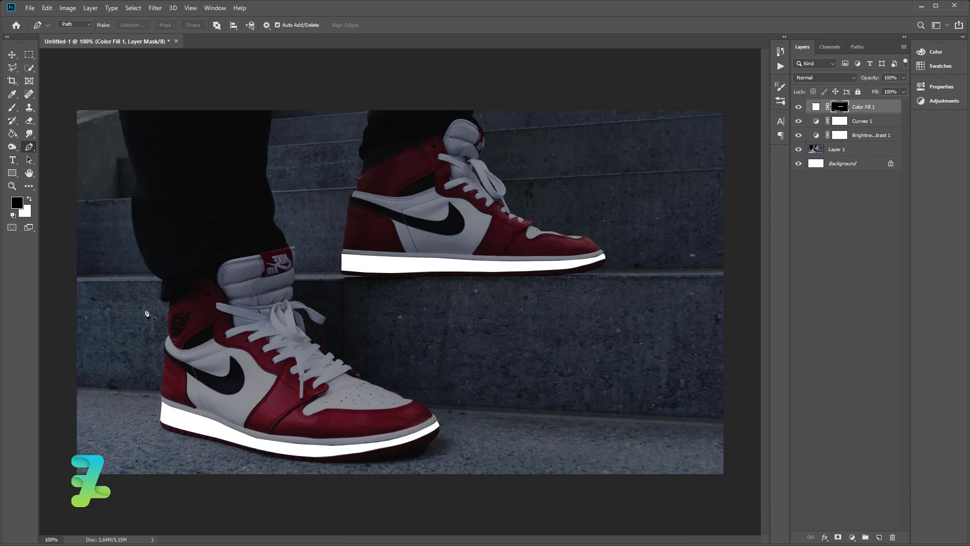
key("ctrl+plus")
key("ctrl+plus")
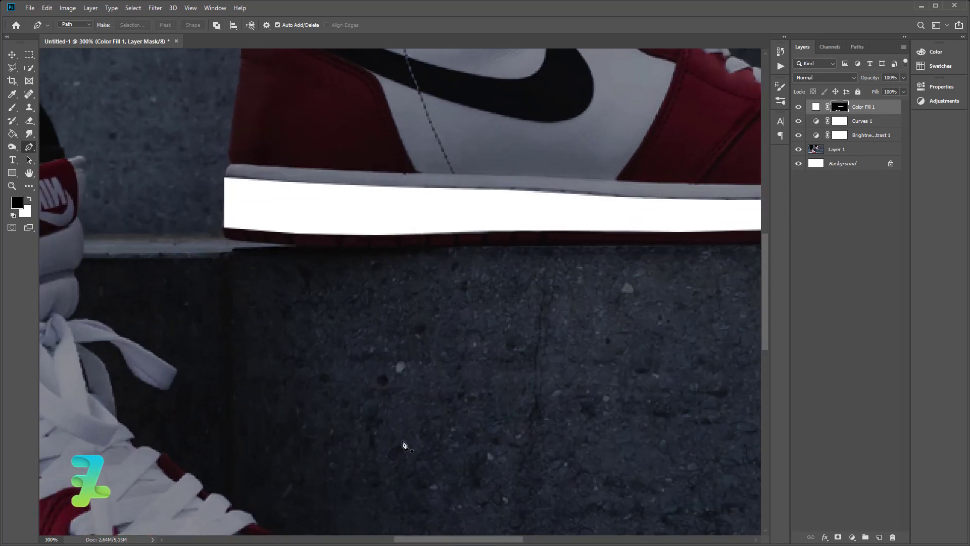
left_click_drag(437, 541, 323, 526)
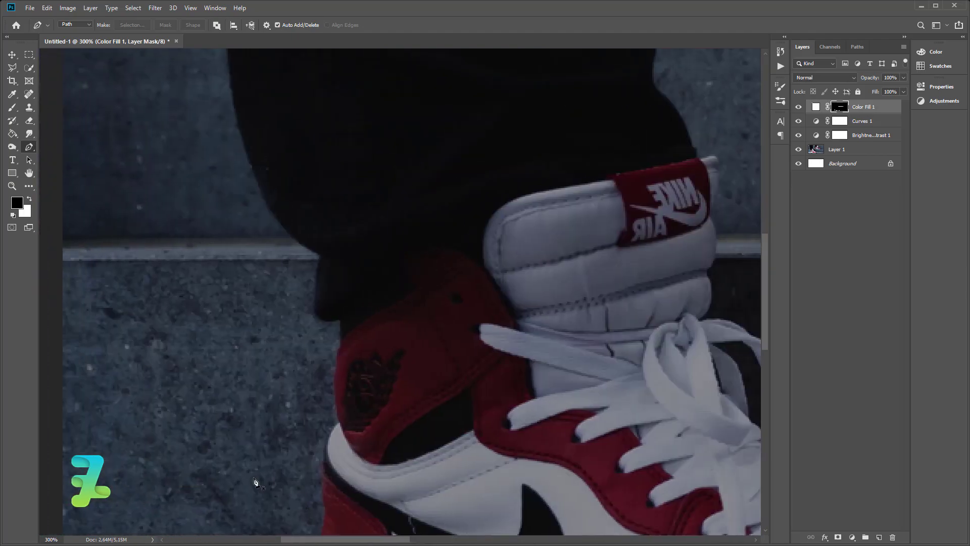
Zoom to 600% on the front sneaker's ankle logo and trace it with a closed path
key("ctrl+plus")
key("ctrl+plus")
key("ctrl+plus")
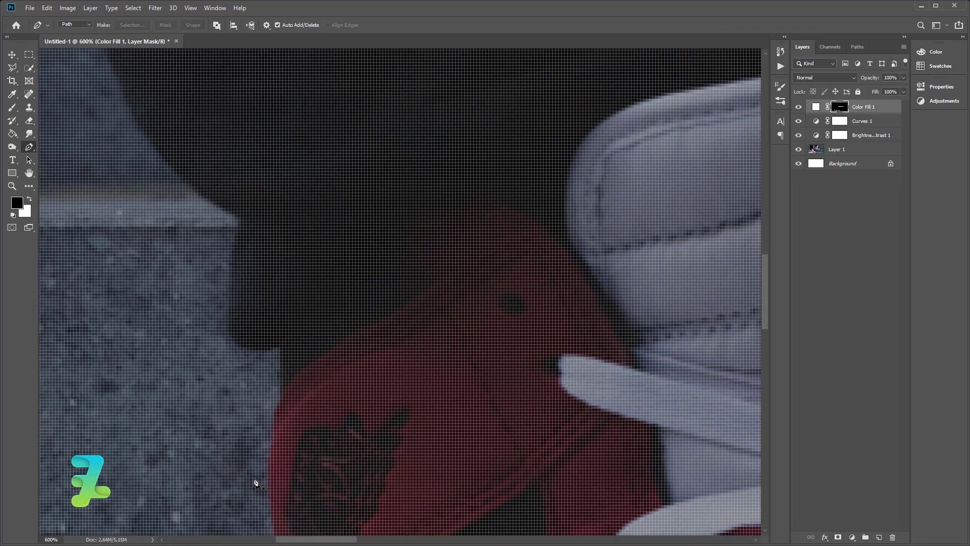
scroll(355, 444, "down", 2)
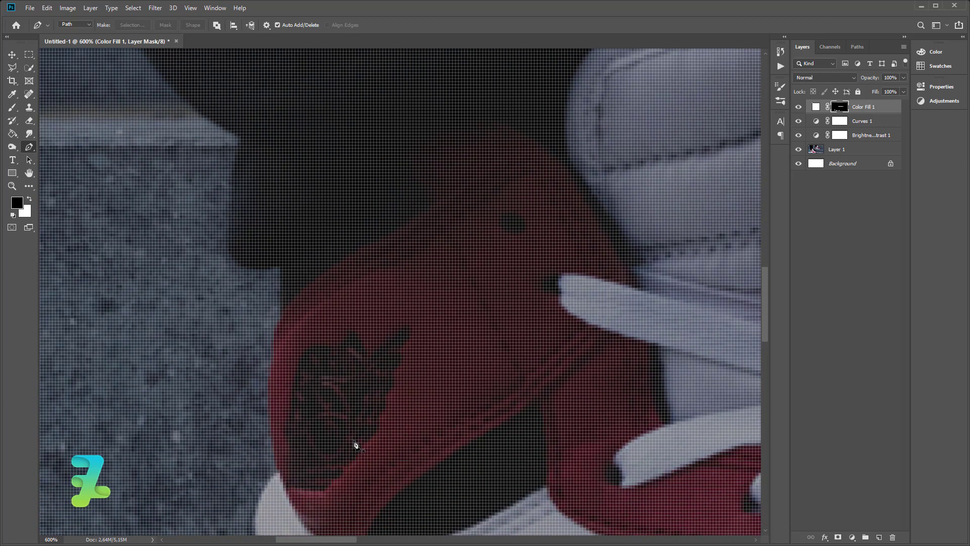
scroll(355, 445, "down", 1)
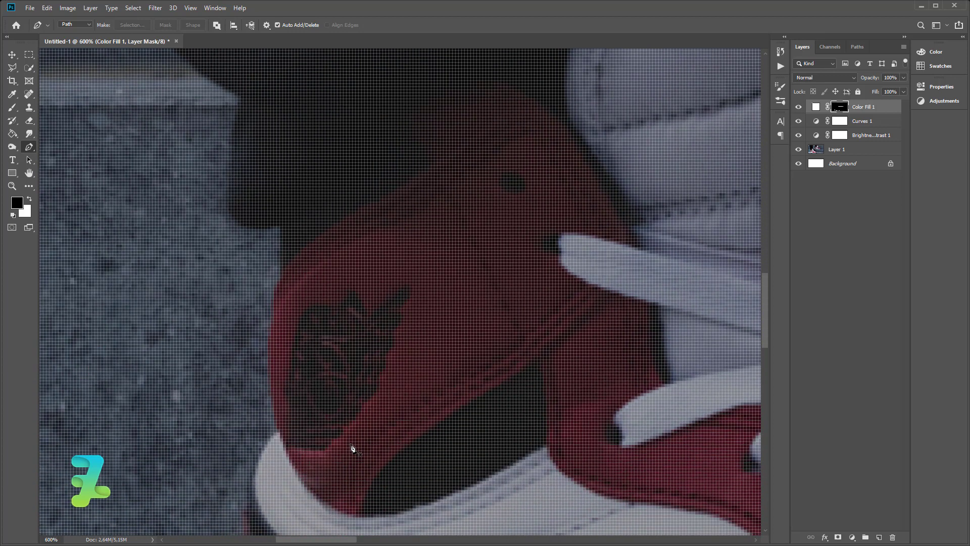
mouse_move(286, 447)
left_mouse_down()
mouse_move(333, 442)
mouse_move(390, 368)
mouse_move(407, 293)
mouse_move(373, 317)
mouse_move(307, 316)
mouse_move(286, 443)
left_mouse_up()
left_click(286, 448)
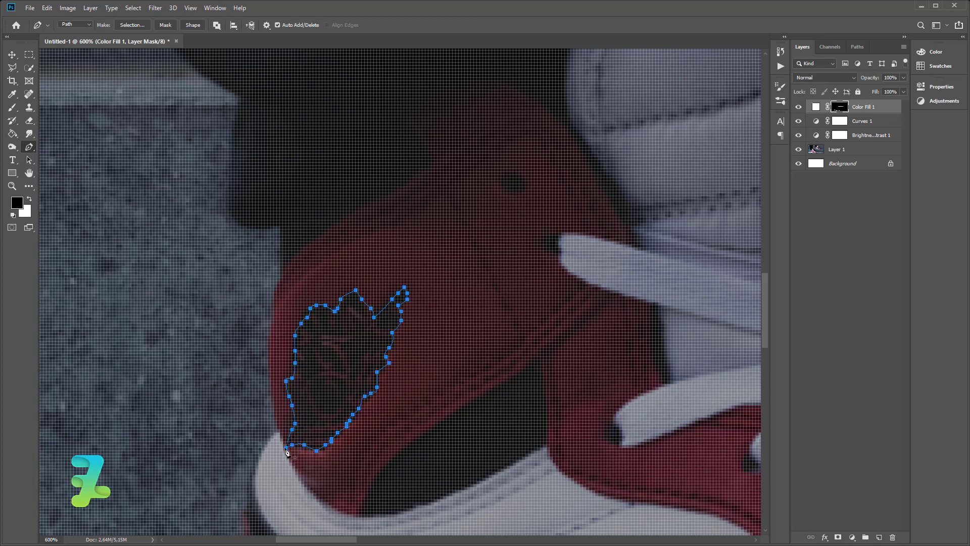
Convert the logo path to a selection, fill it white, deselect, and zoom out
right_click(344, 356)
left_click(360, 168)
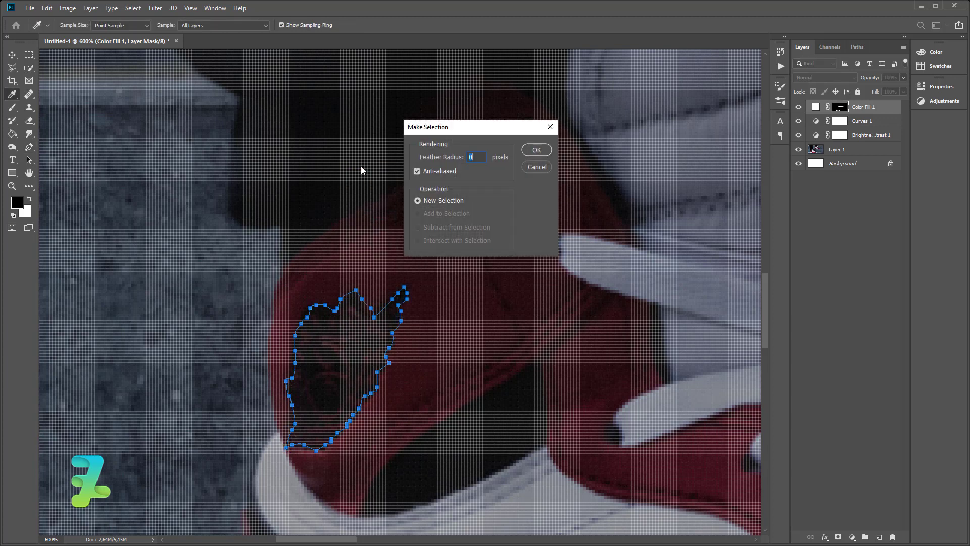
key("Return")
key("ctrl+BackSpace")
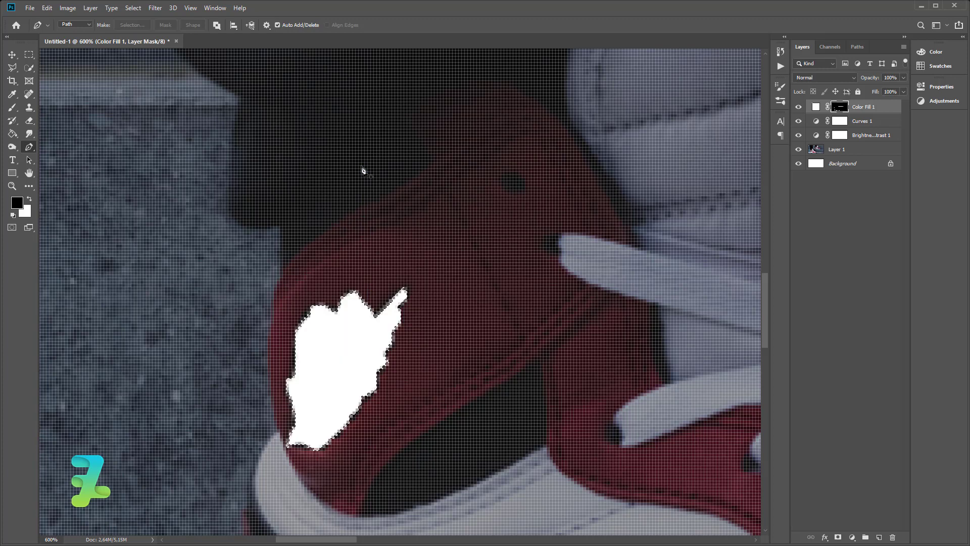
key("ctrl+d")
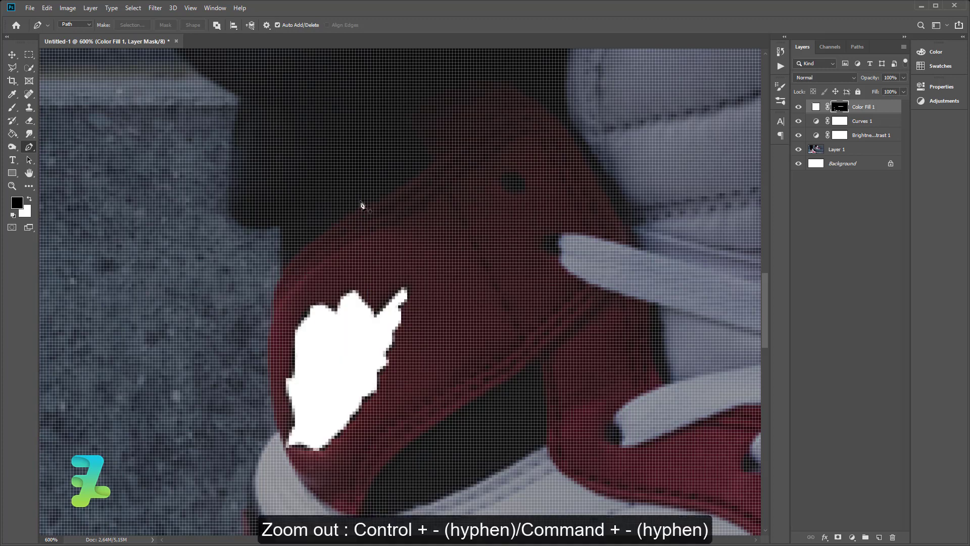
key("ctrl+minus")
key("ctrl+minus")
key("ctrl+minus")
key("ctrl+minus")
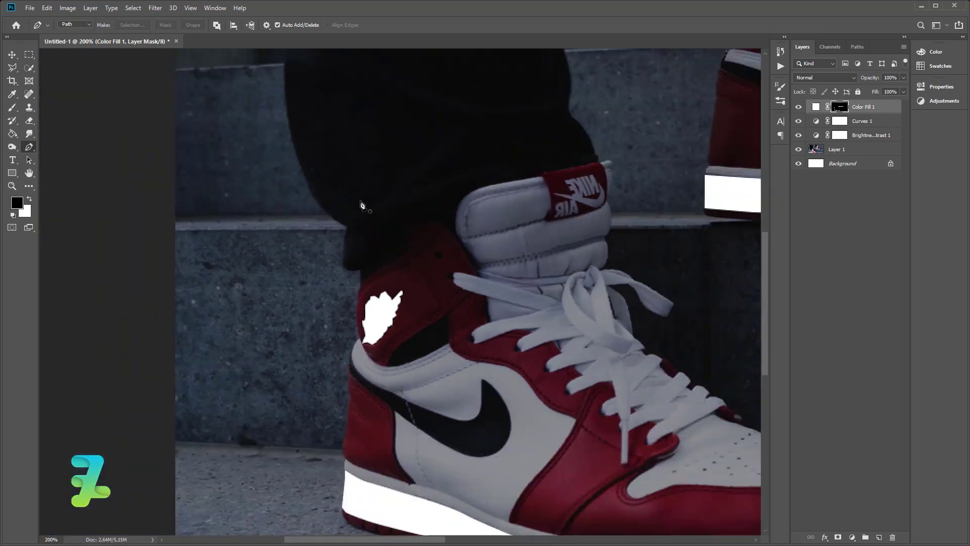
key("ctrl+minus")
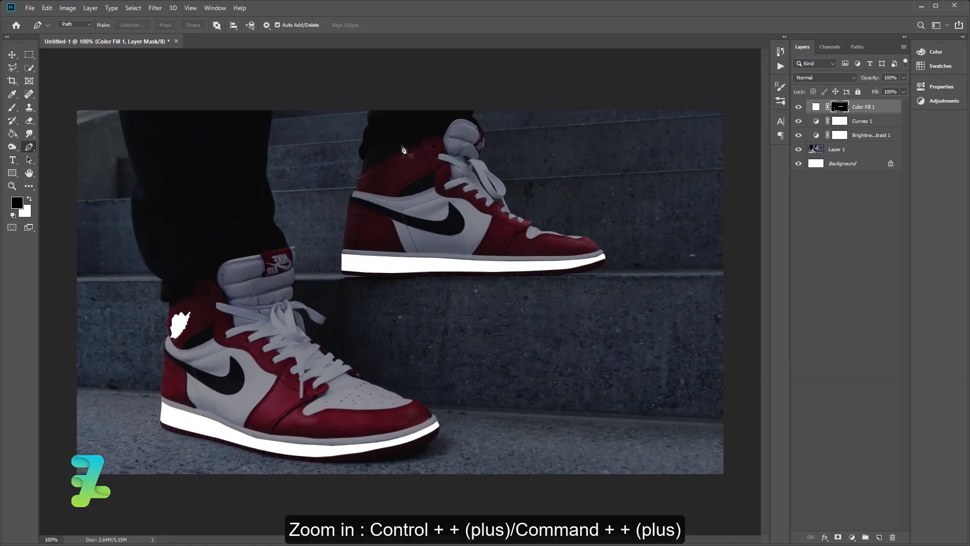
Enable Outer Glow on Color Fill 1 with cyan colour 00fcff
double_click(883, 108)
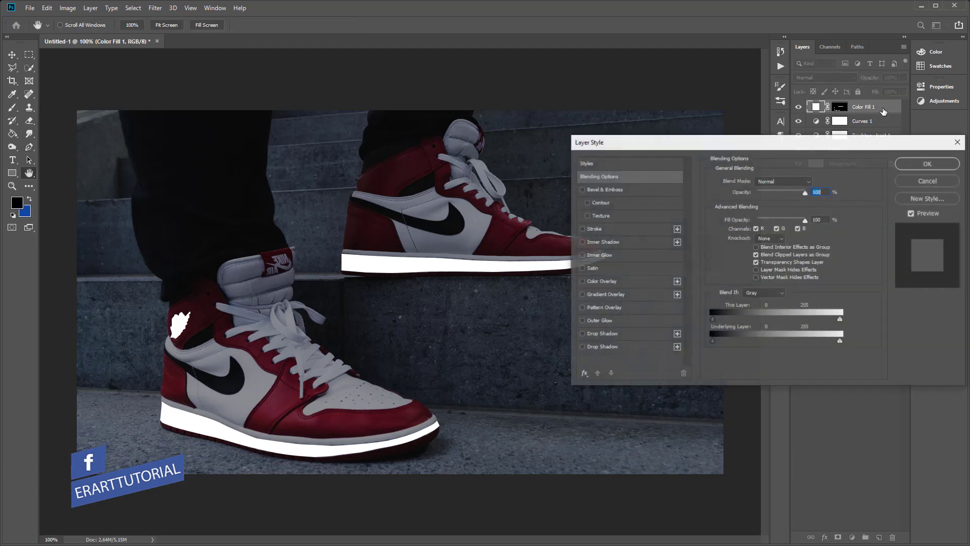
left_click(582, 321)
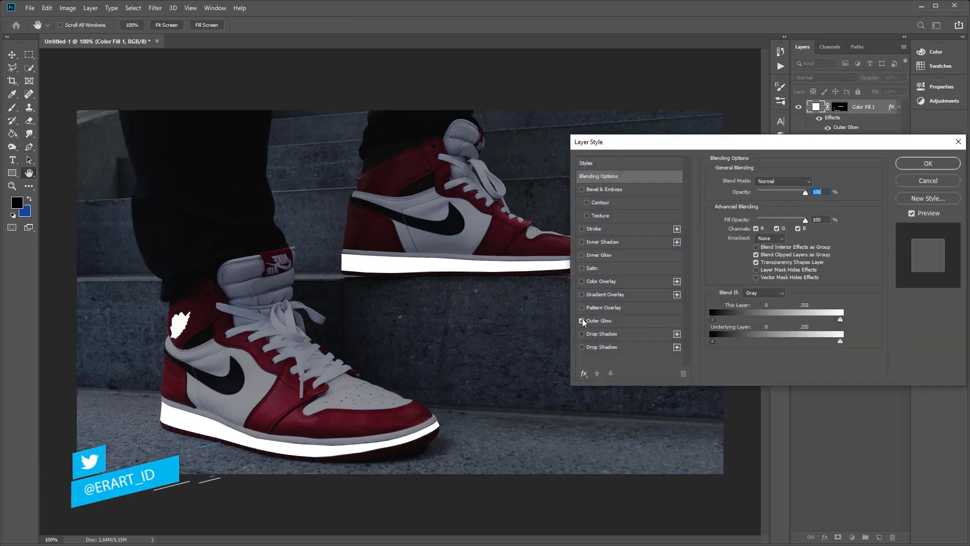
left_click(596, 321)
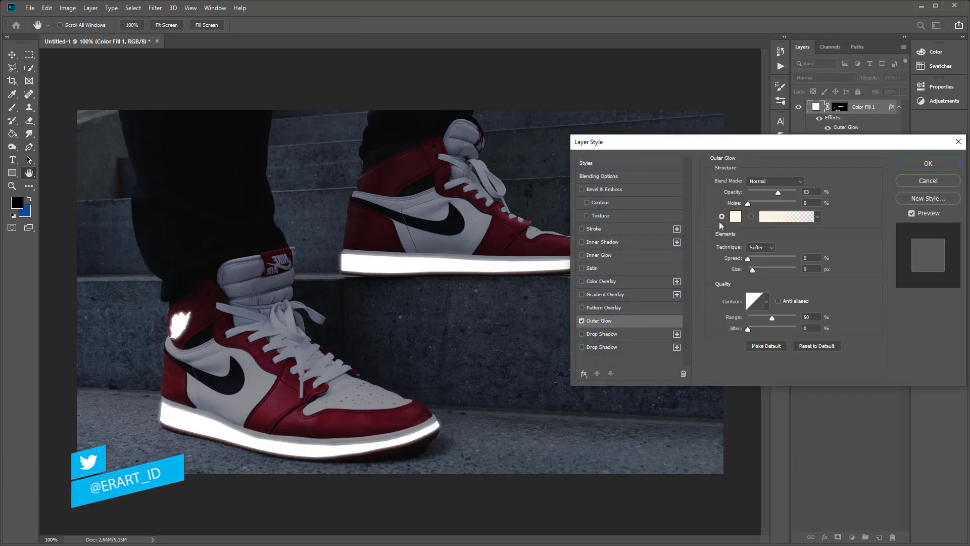
left_click(735, 217)
left_click(667, 215)
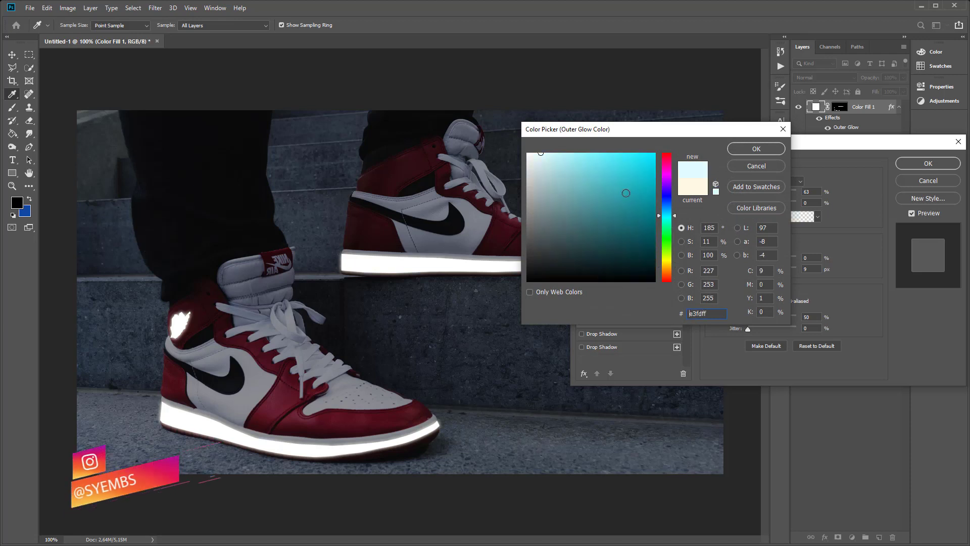
left_click_drag(626, 193, 657, 151)
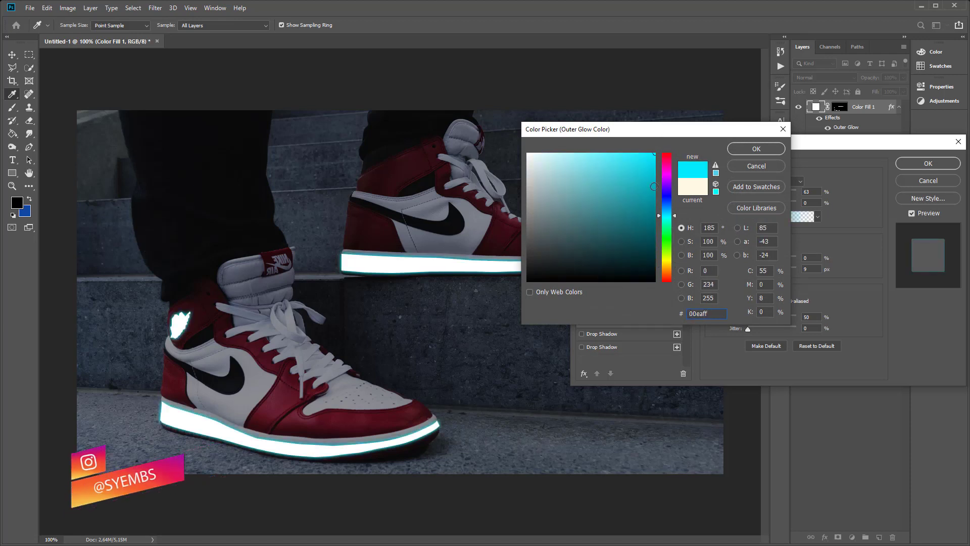
left_click(663, 217)
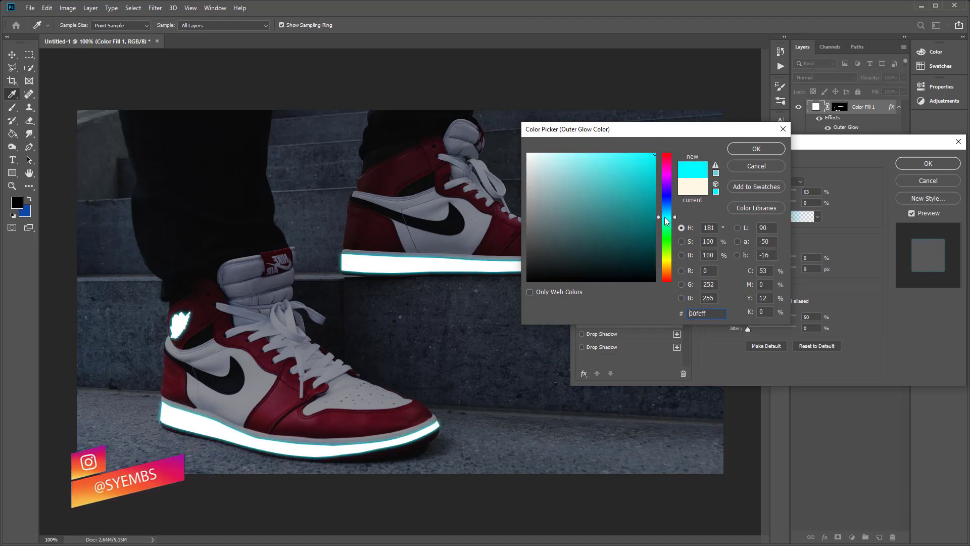
left_click(777, 150)
Set the glow to Screen mode, 24 px size and 75% opacity, and apply it
left_click_drag(778, 192, 786, 193)
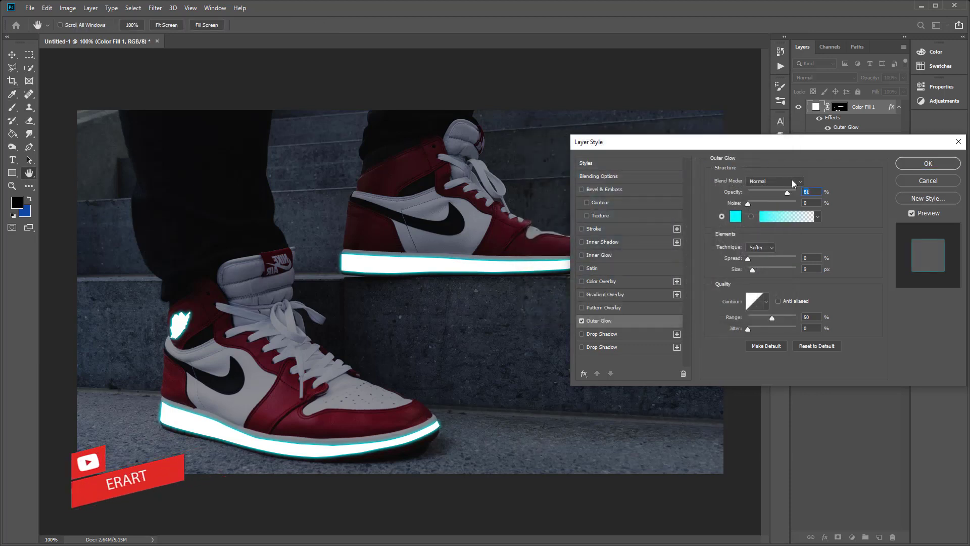
left_click(791, 182)
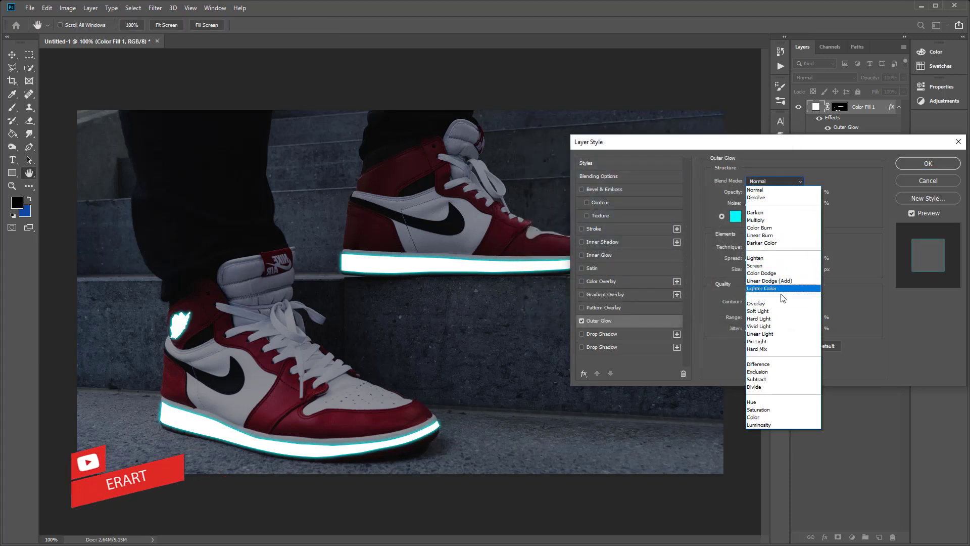
left_click(758, 265)
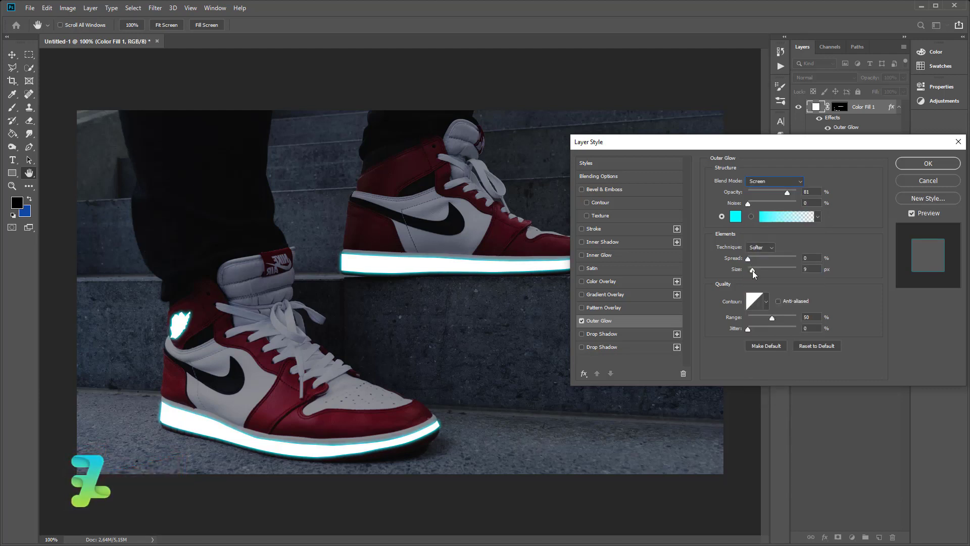
mouse_move(753, 271)
left_mouse_down()
mouse_move(765, 272)
mouse_move(753, 256)
mouse_move(784, 261)
mouse_move(740, 262)
mouse_move(764, 271)
mouse_move(755, 271)
left_mouse_up()
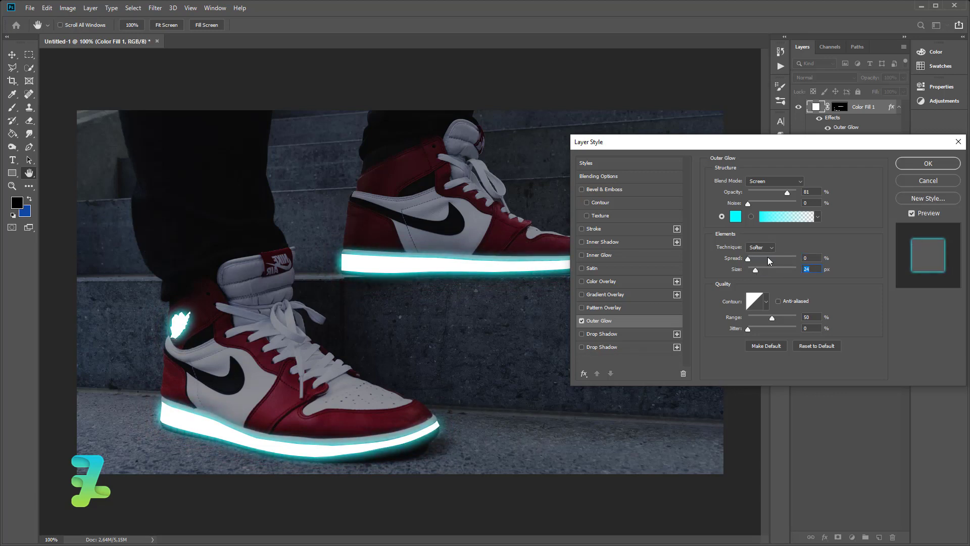
left_click_drag(788, 193, 777, 194)
left_click(906, 167)
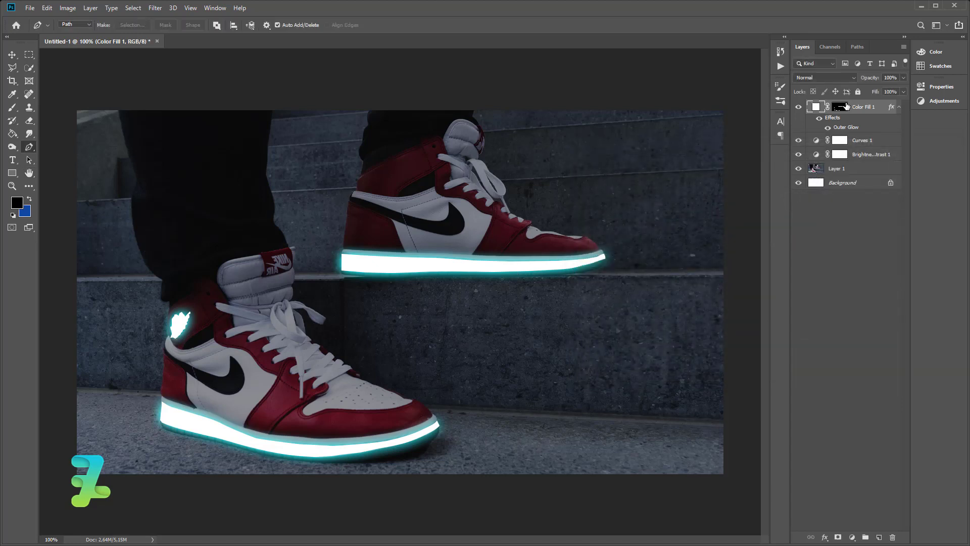
Blur the raised sole's edges on the Color Fill 1 mask with a 60 px Blur Tool brush
left_click(846, 106)
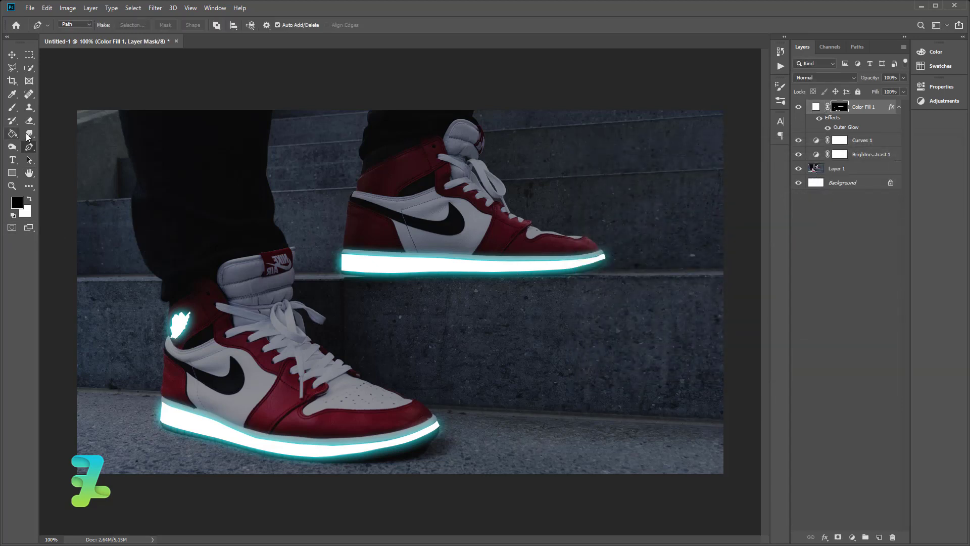
right_click(29, 132)
left_click(47, 134)
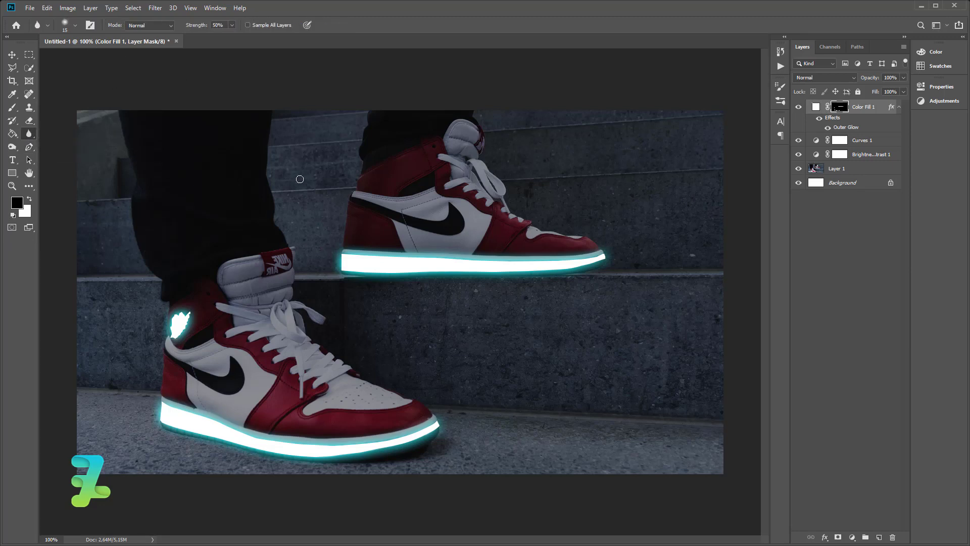
key("bracketright")
key("bracketright")
key("bracketright")
mouse_move(358, 254)
left_mouse_down()
mouse_move(606, 250)
mouse_move(407, 275)
mouse_move(306, 260)
mouse_move(591, 258)
mouse_move(483, 258)
left_mouse_up()
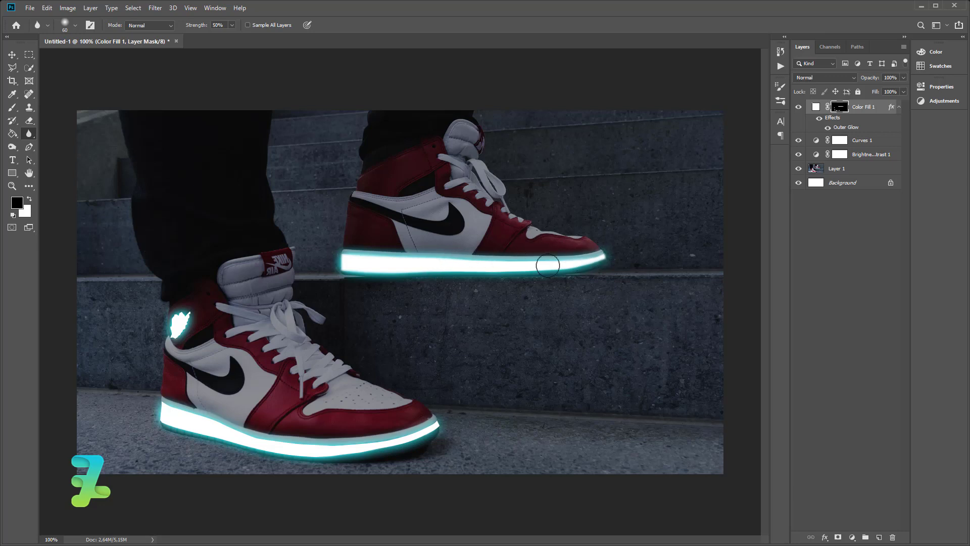
mouse_move(547, 265)
left_mouse_down()
mouse_move(426, 264)
mouse_move(439, 266)
mouse_move(432, 258)
mouse_move(433, 282)
left_mouse_up()
left_click(10, 55)
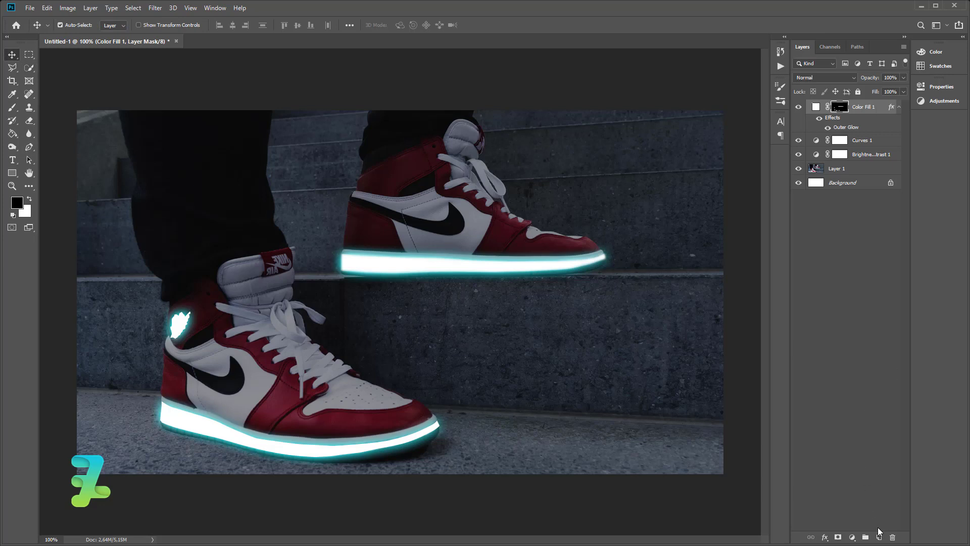
Add a white Color Fill 2 layer and invert its mask to black
left_click(852, 537)
left_click(863, 364)
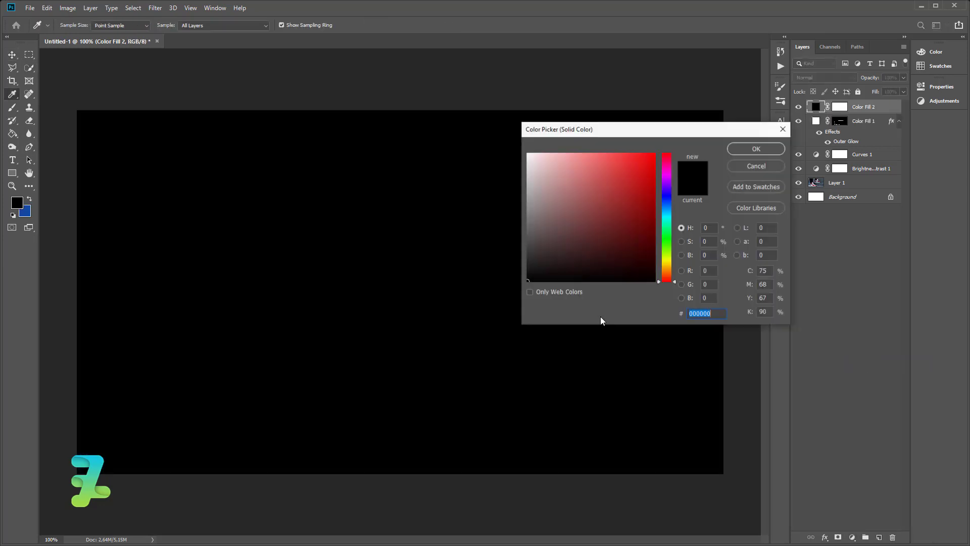
left_click_drag(588, 174, 467, 108)
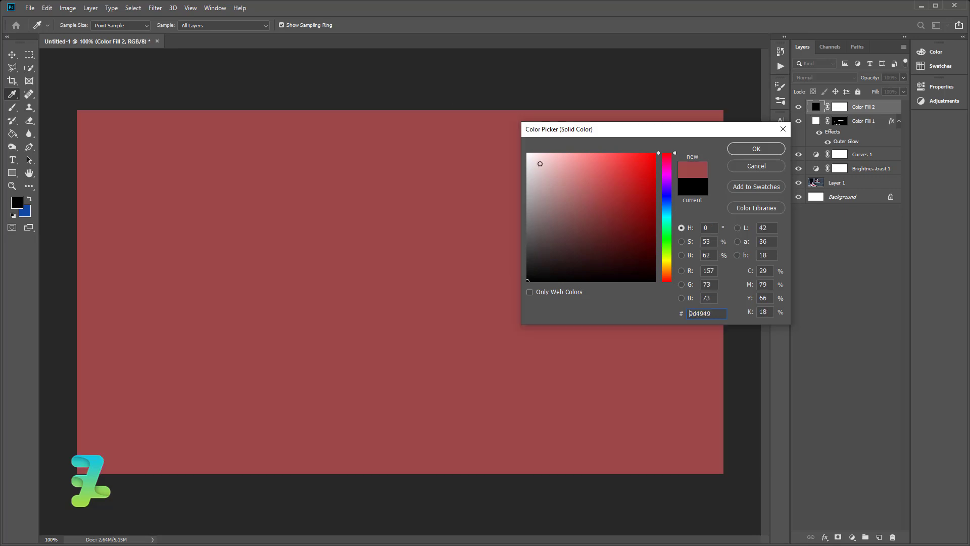
left_click(749, 154)
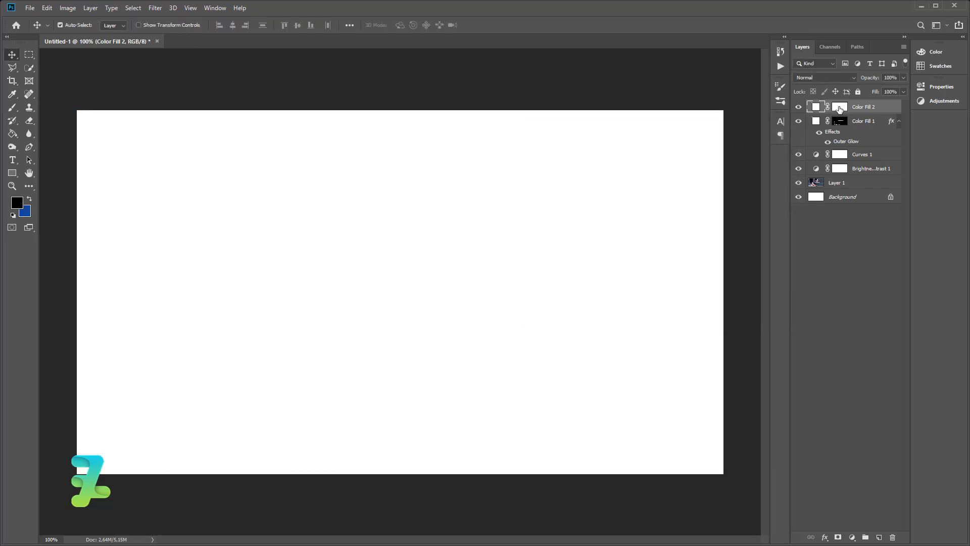
left_click(839, 107)
key("ctrl+i")
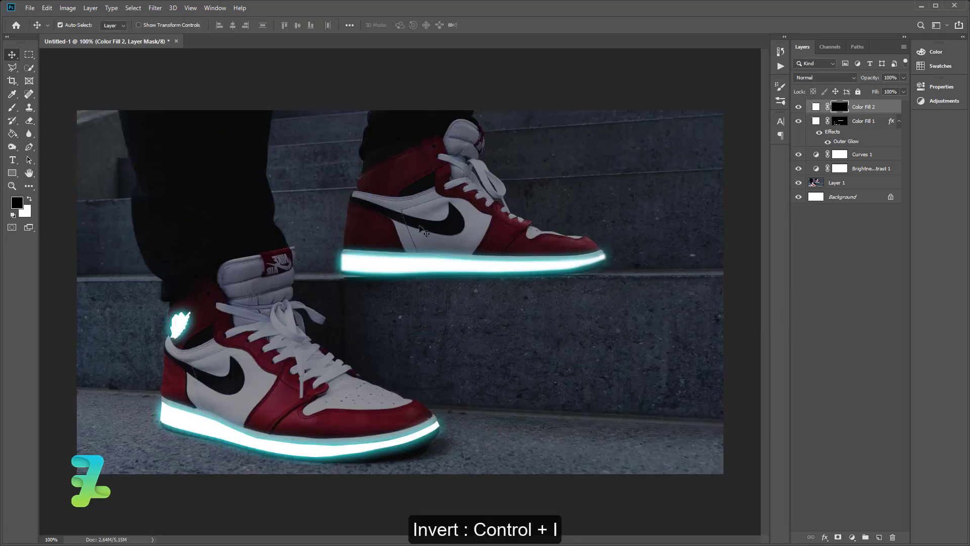
left_click(28, 148)
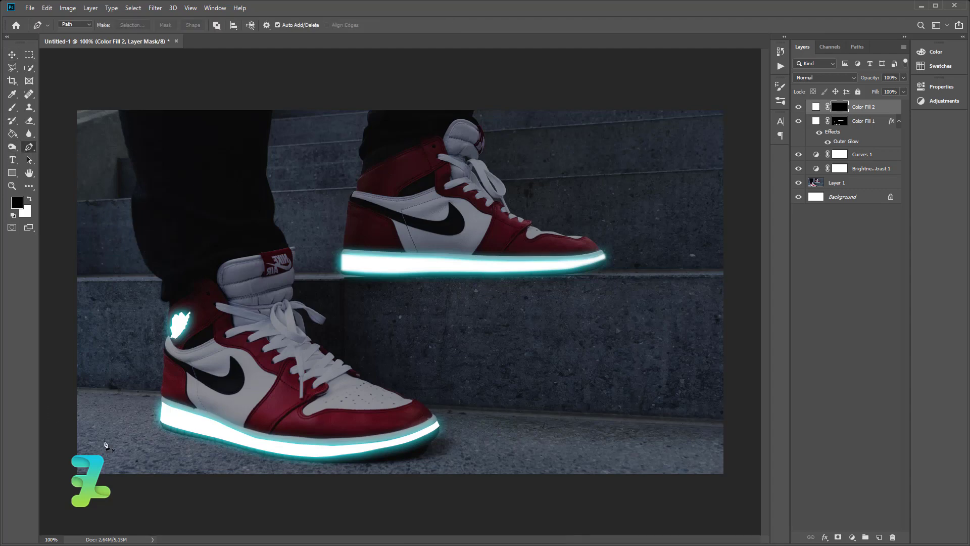
Zoom in on the raised sneaker and trace the right swoosh's upper edge with the Pen tool
key("ctrl+plus")
key("ctrl+plus")
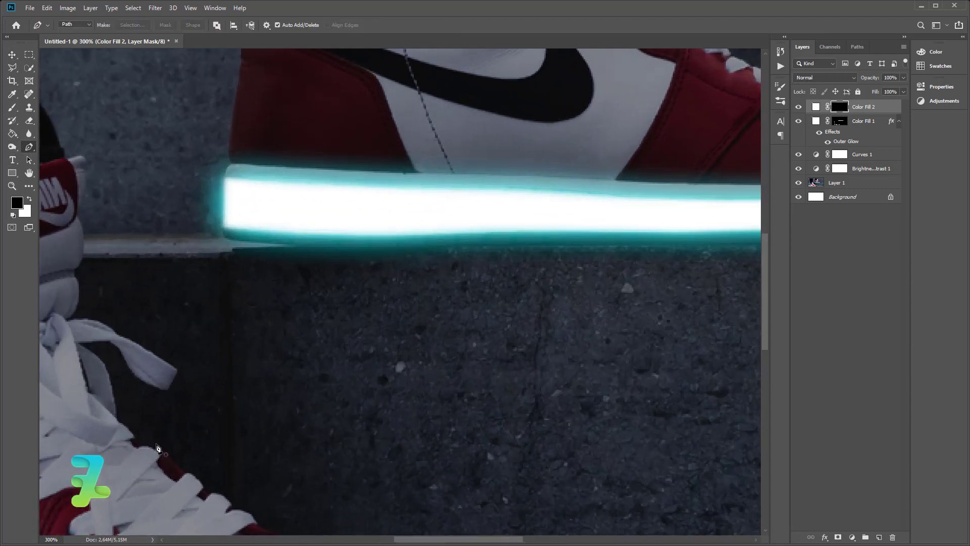
scroll(553, 115, "up", 2)
scroll(553, 116, "up", 2)
scroll(546, 119, "up", 3)
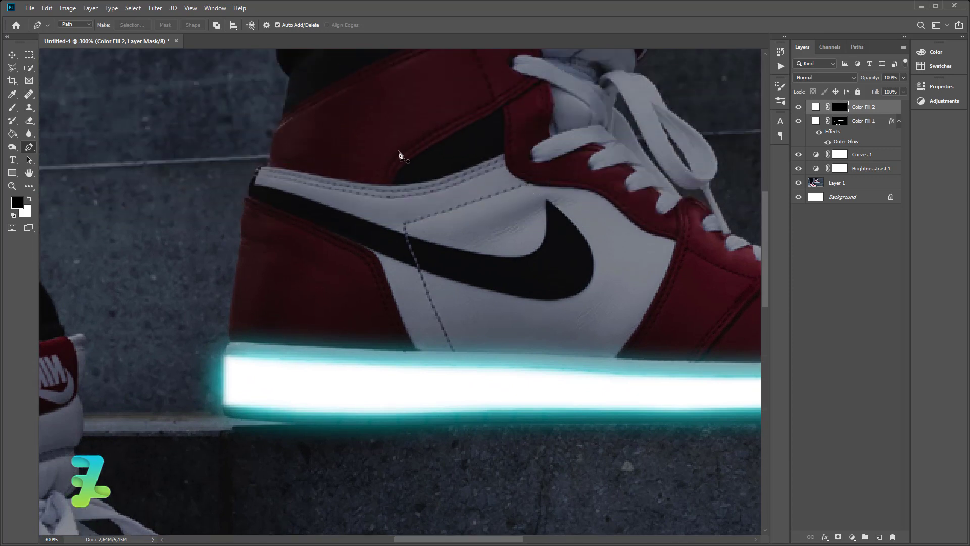
scroll(400, 156, "up", 1)
key("ctrl+plus")
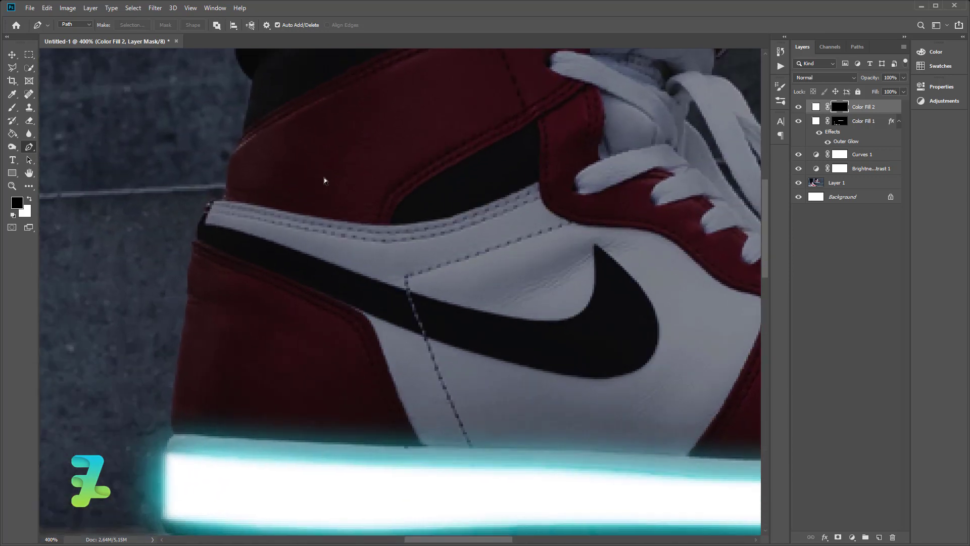
key("ctrl+plus")
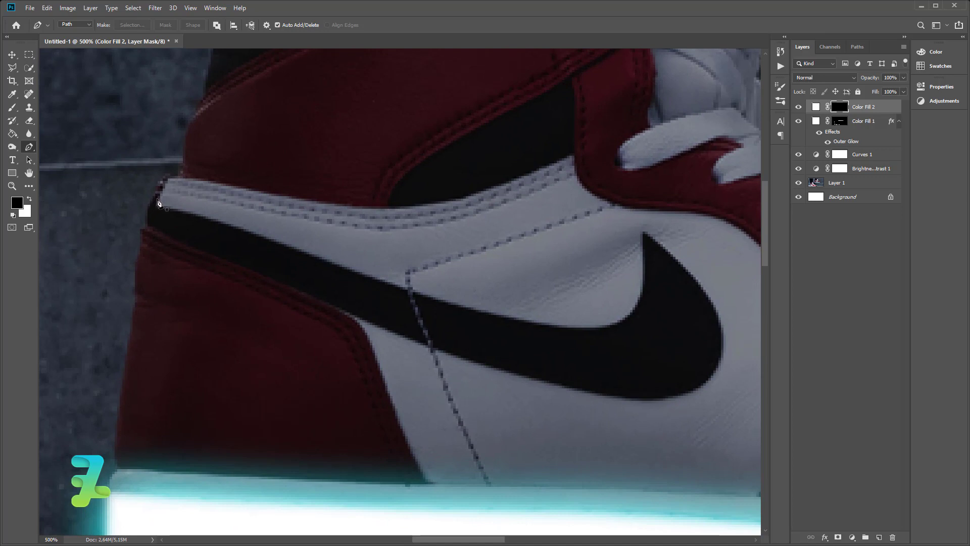
left_click(157, 196)
left_click(410, 287)
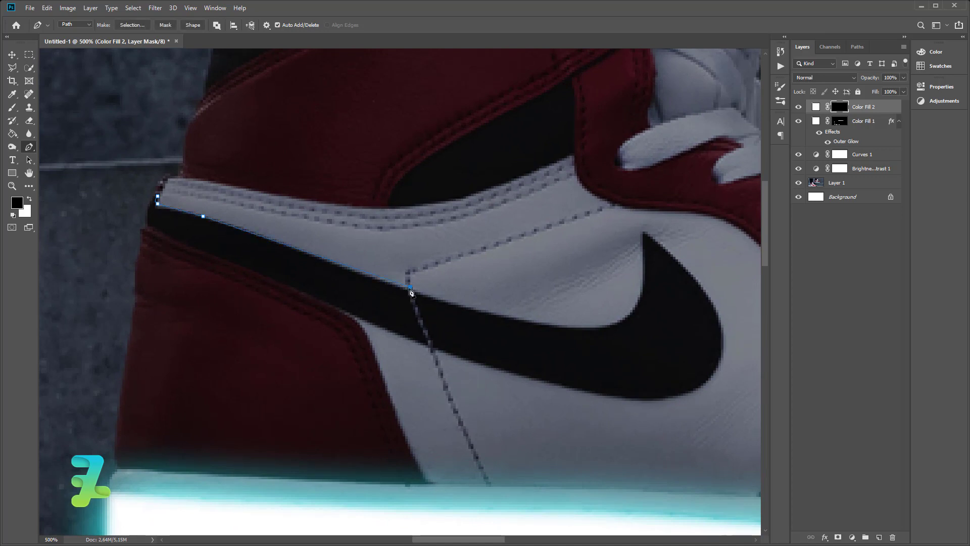
left_click(377, 280)
left_click(435, 298)
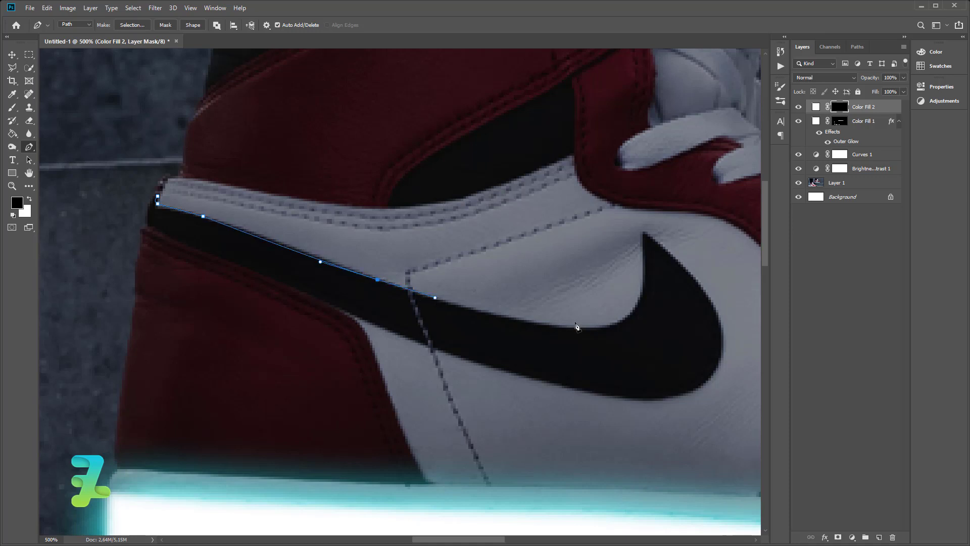
left_click(540, 325)
left_click(607, 328)
left_click(630, 315)
left_click(635, 310)
Curve the path around the swoosh tip and back along its lower edge, closing the outline
left_click(642, 264)
left_click(645, 234)
left_click_drag(706, 297, 720, 321)
left_click(721, 343)
left_click_drag(693, 391, 606, 397)
left_click(506, 370)
left_click(423, 342)
left_click(228, 262)
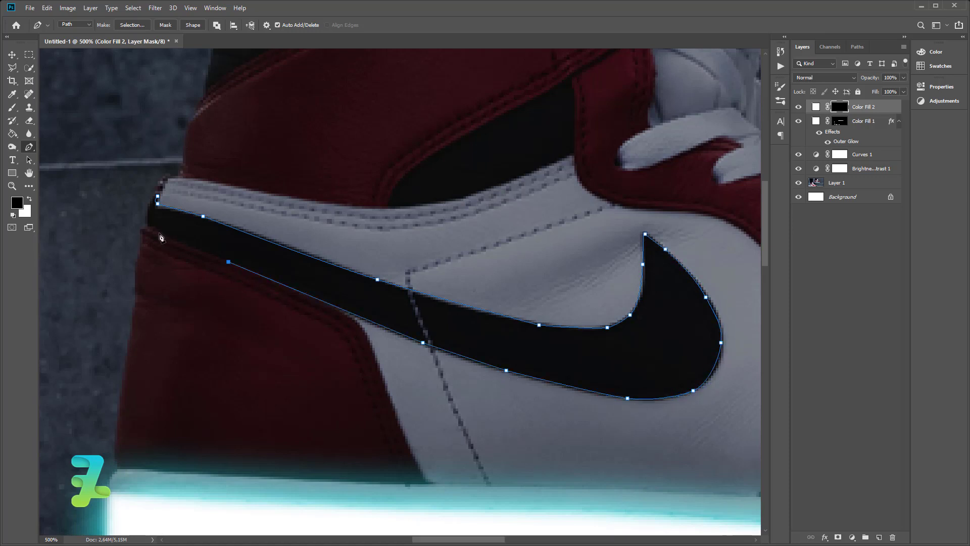
left_click(160, 234)
left_click_drag(148, 223, 153, 206)
left_click(158, 198)
Turn the swoosh path into a selection, fill it white in the mask, deselect and zoom out
right_click(230, 243)
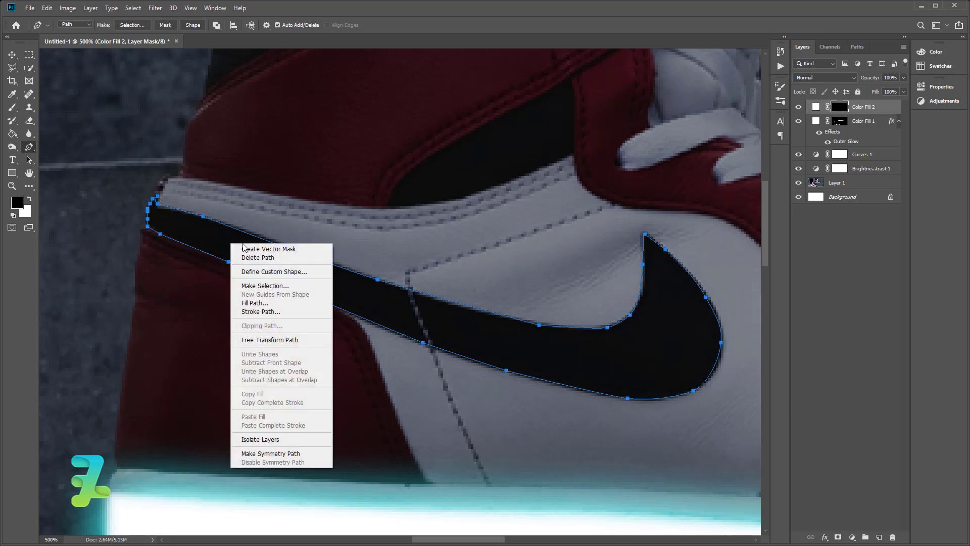
left_click(270, 286)
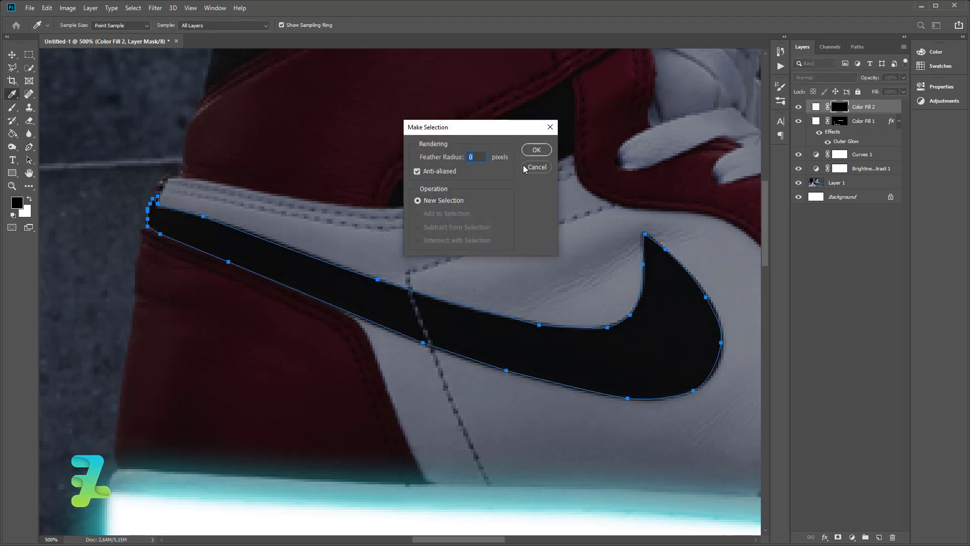
key("Return")
key("Delete")
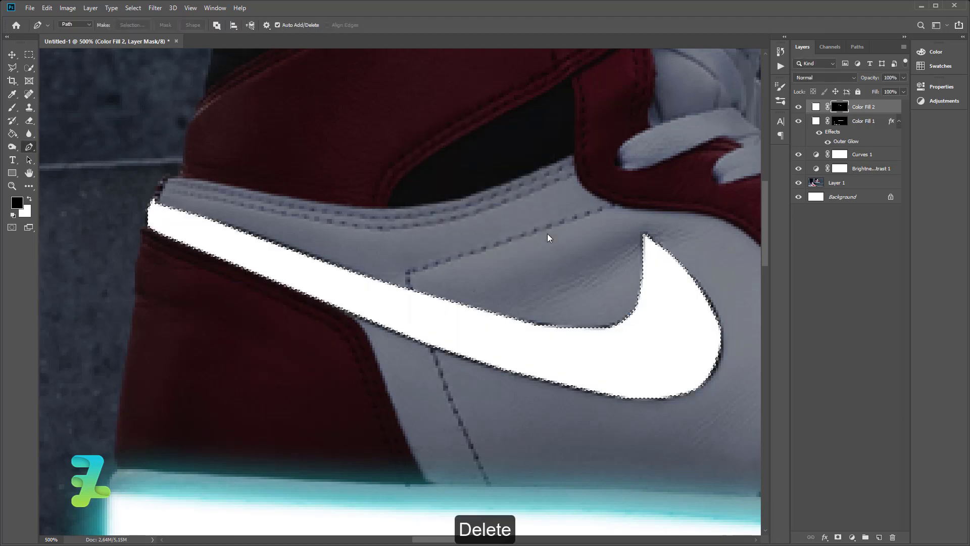
key("ctrl+d")
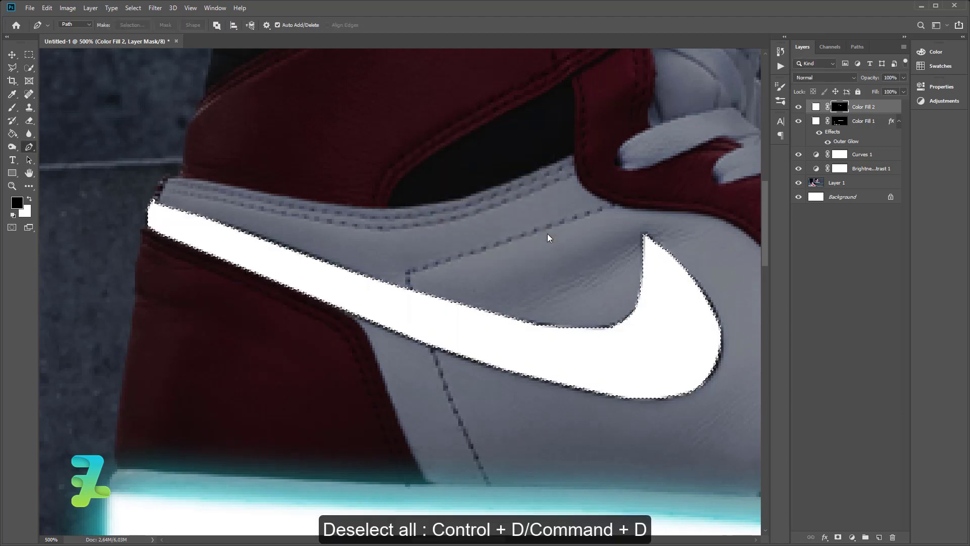
key("ctrl+d")
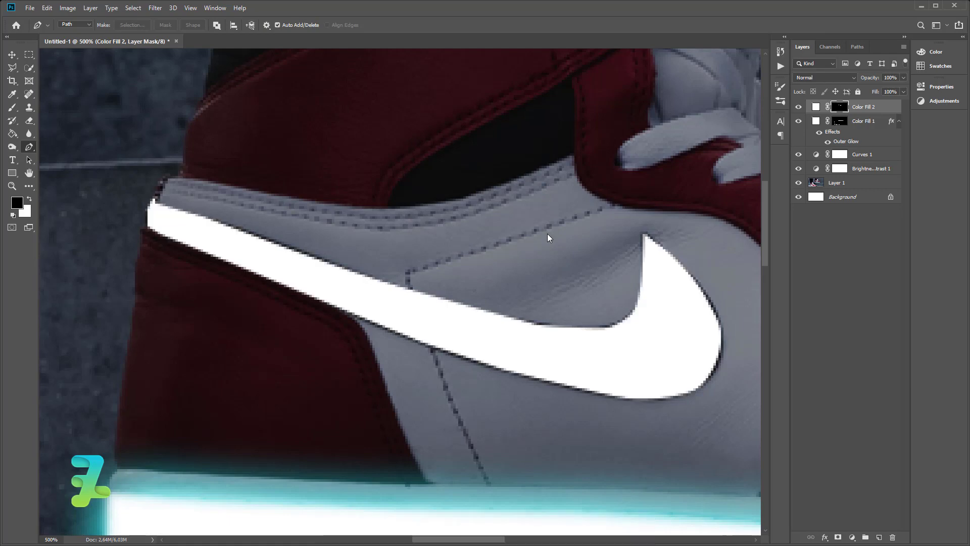
key("ctrl+1")
key("ctrl+minus")
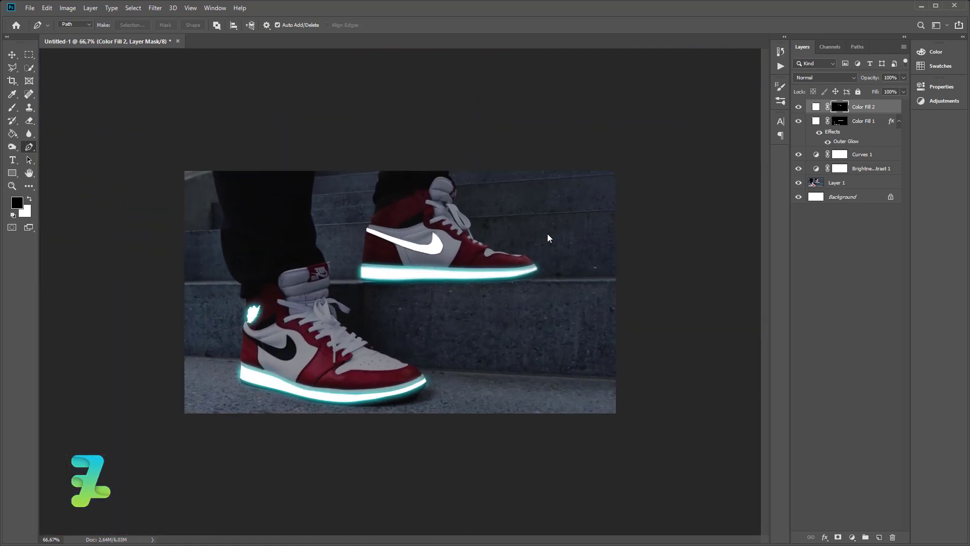
Zoom in on the nearer sneaker and trace its swoosh's upper edge up to the tip
key("ctrl+plus")
key("ctrl+plus")
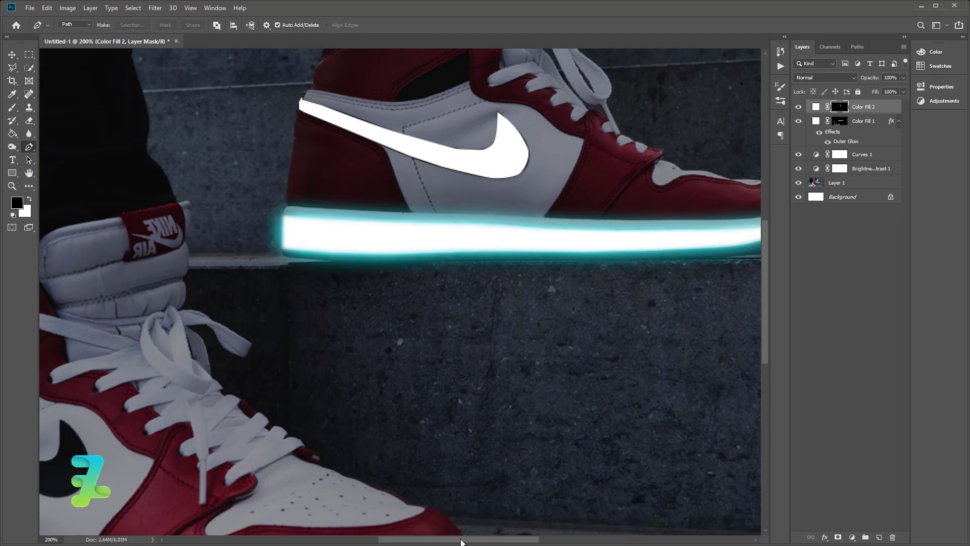
left_click_drag(460, 539, 355, 538)
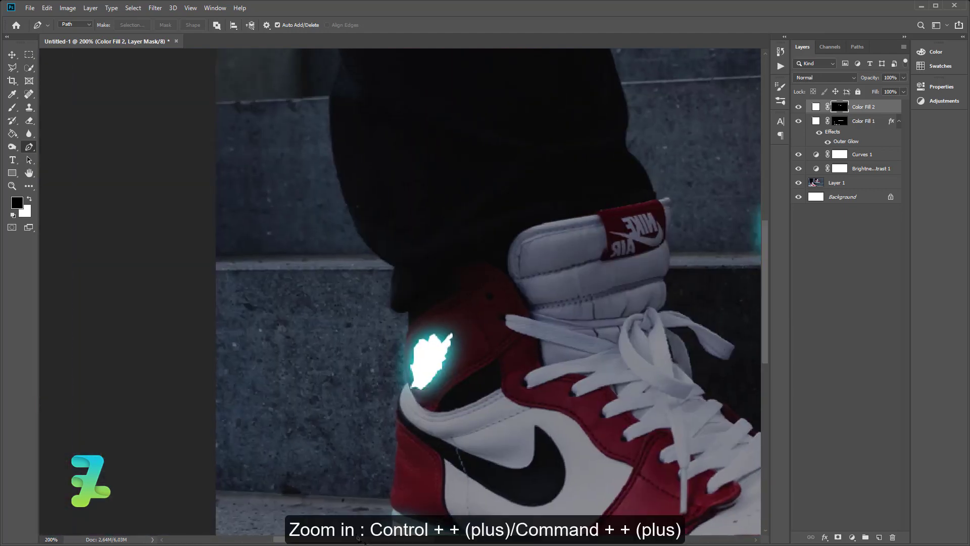
key("ctrl+plus")
key("ctrl+plus")
scroll(653, 378, "down", 3)
scroll(653, 379, "down", 2)
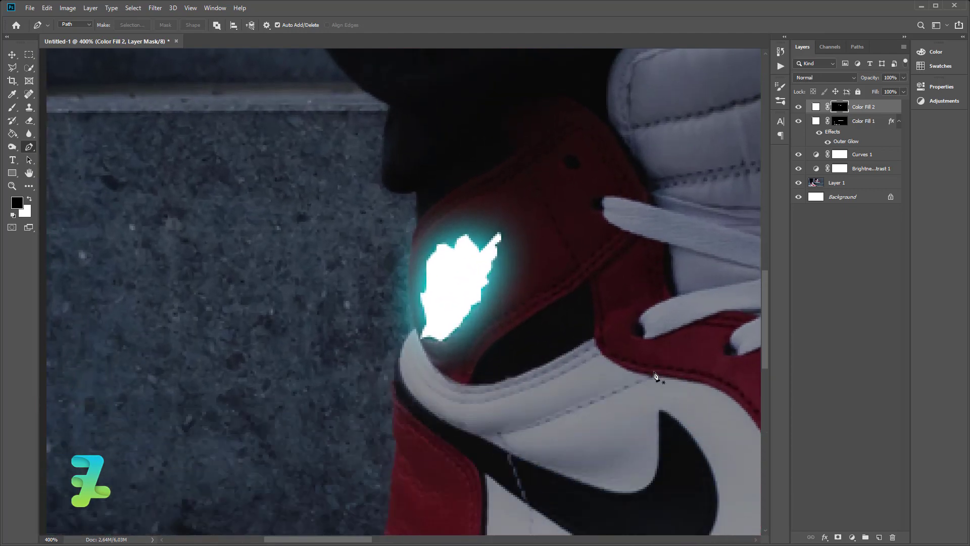
scroll(654, 379, "down", 3)
scroll(654, 379, "down", 2)
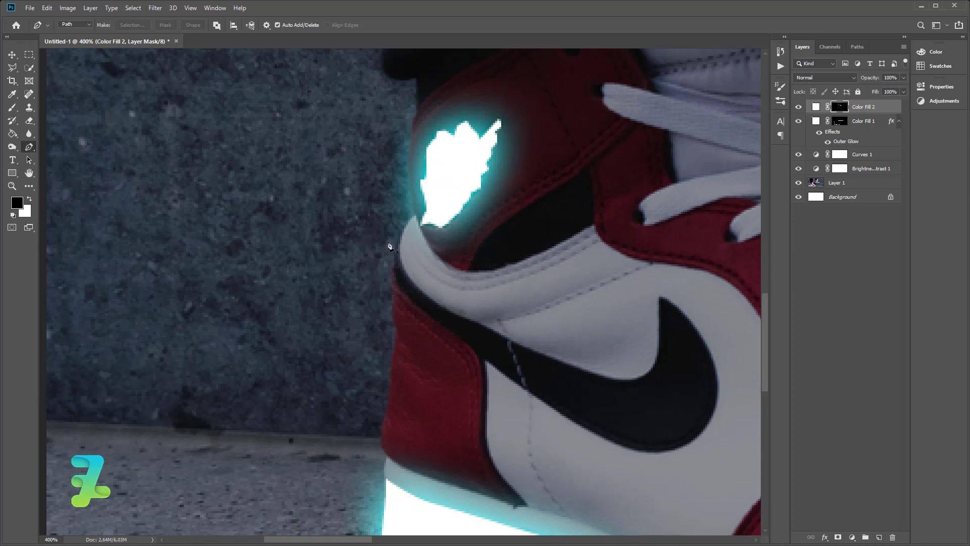
key("ctrl+plus")
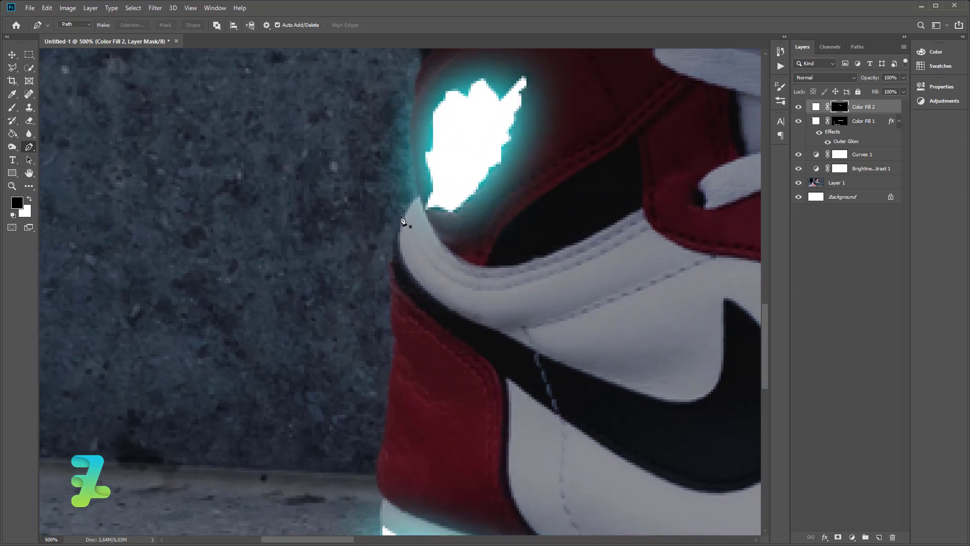
left_click(403, 216)
left_click_drag(426, 288, 462, 318)
left_click_drag(526, 341, 532, 348)
left_click(642, 397)
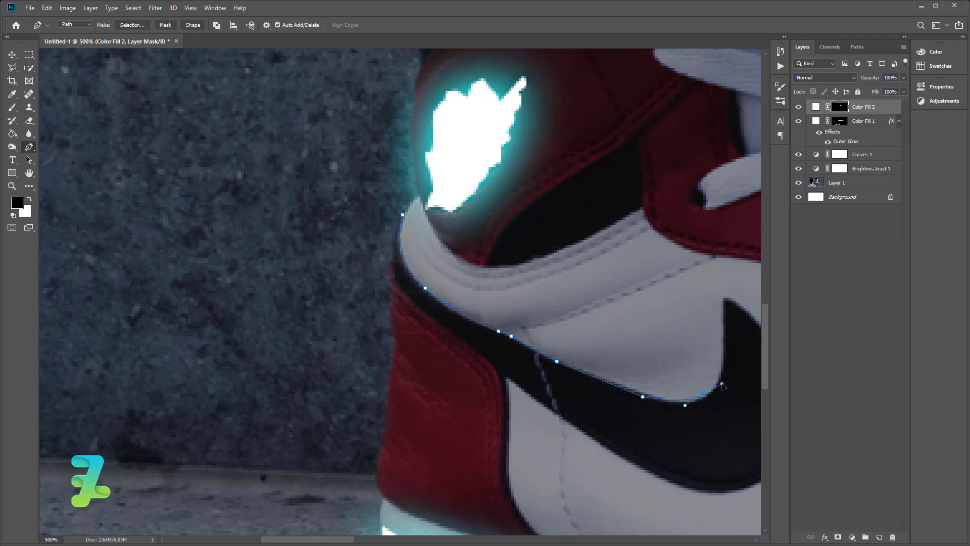
key("ctrl+z")
left_click(653, 396)
left_click(713, 389)
left_click(724, 366)
left_click(723, 298)
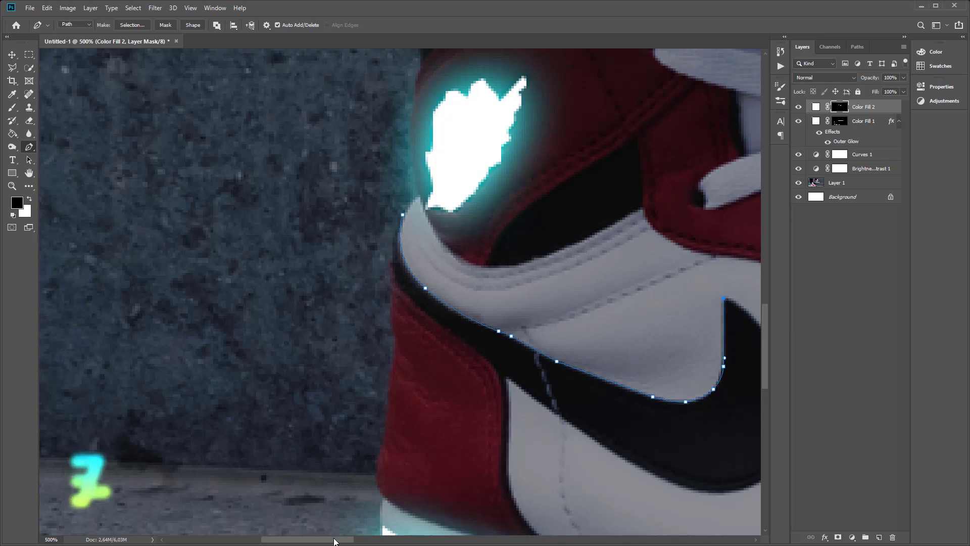
Curve the path around the swoosh tip and back along its lower edge to the heel end
left_click_drag(738, 386, 398, 385)
left_click_drag(419, 322, 431, 340)
left_click(454, 391)
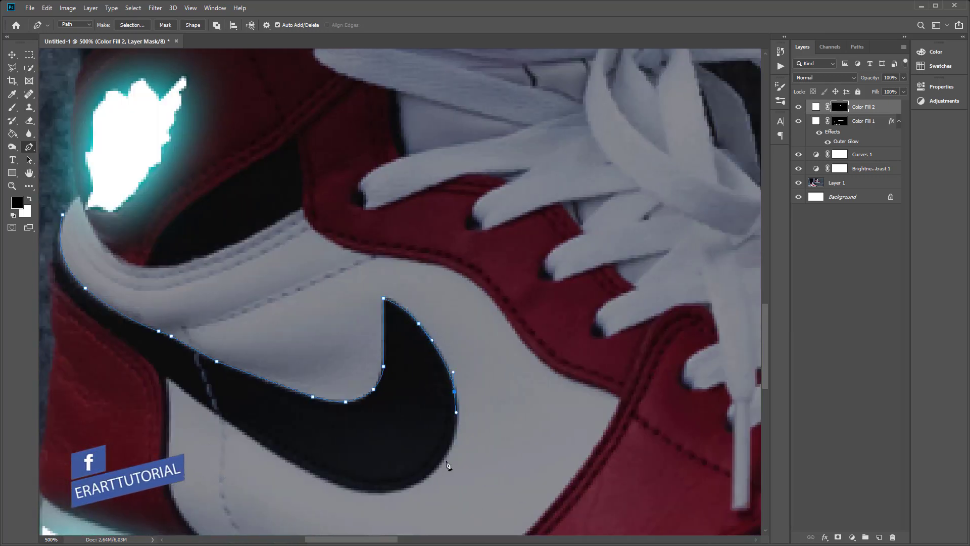
left_click(439, 465)
left_click(422, 481)
left_click_drag(368, 492, 346, 491)
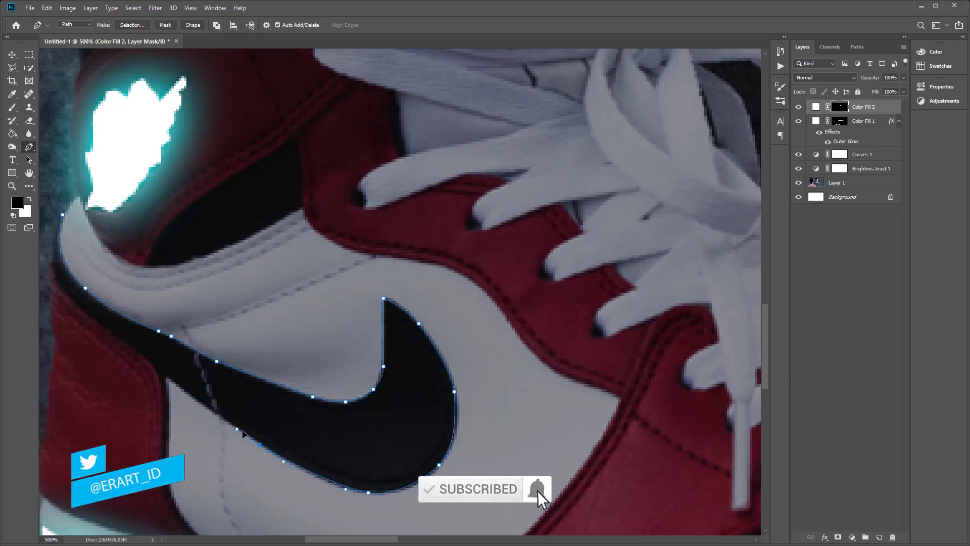
left_click(259, 444)
left_click(158, 368)
left_click(92, 326)
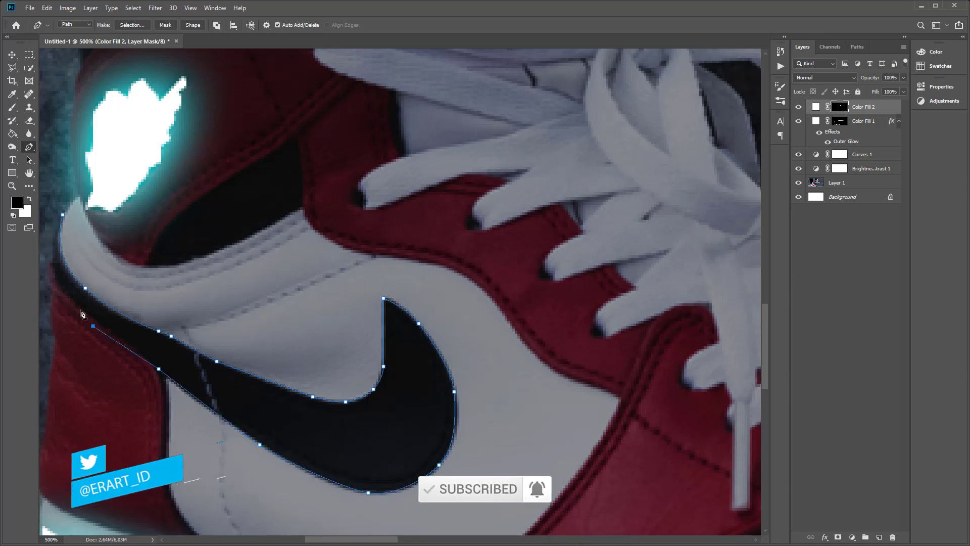
left_click(57, 286)
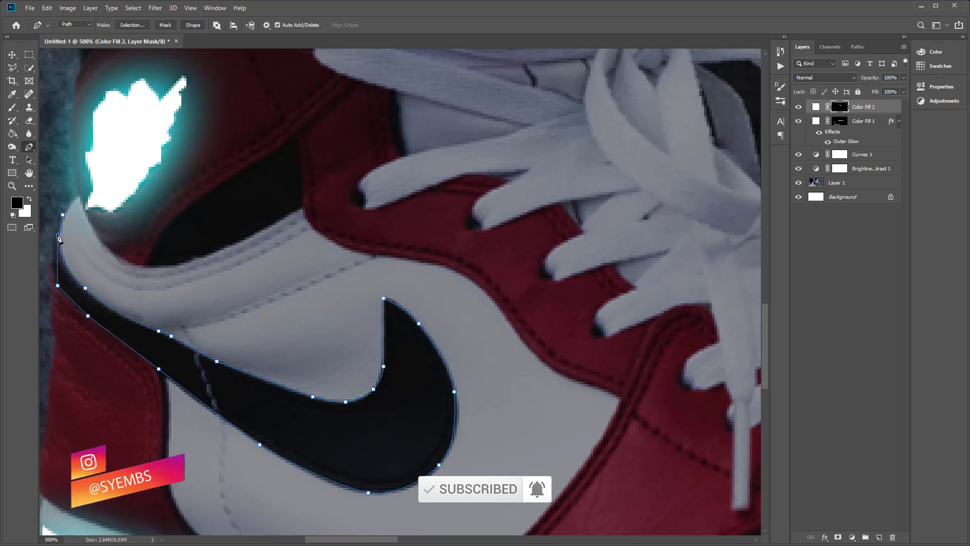
left_click_drag(56, 238, 82, 165)
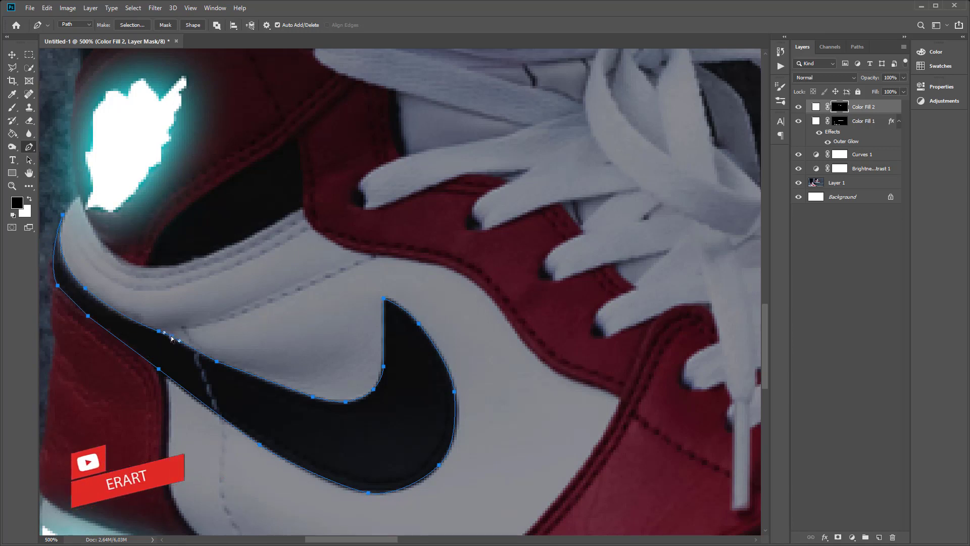
left_click_drag(172, 339, 174, 342)
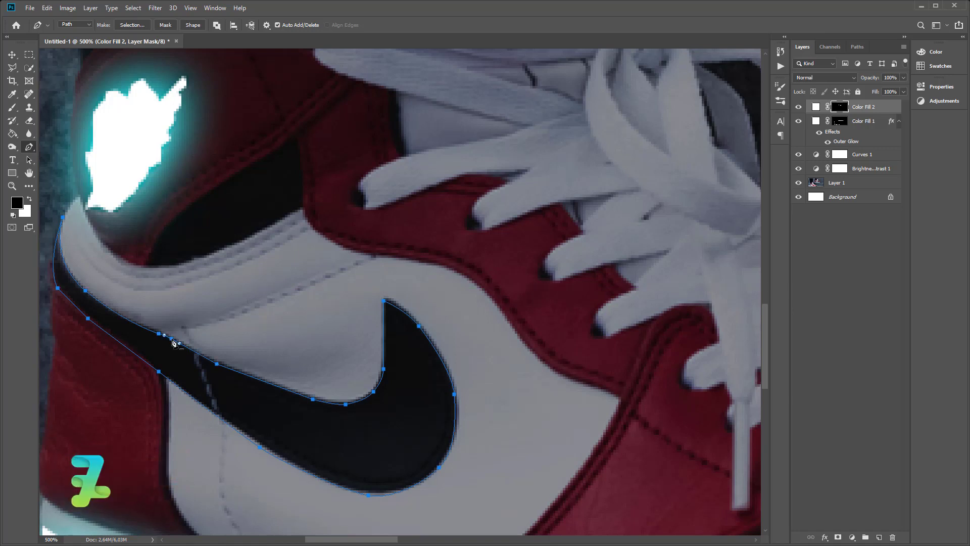
key("ctrl+z")
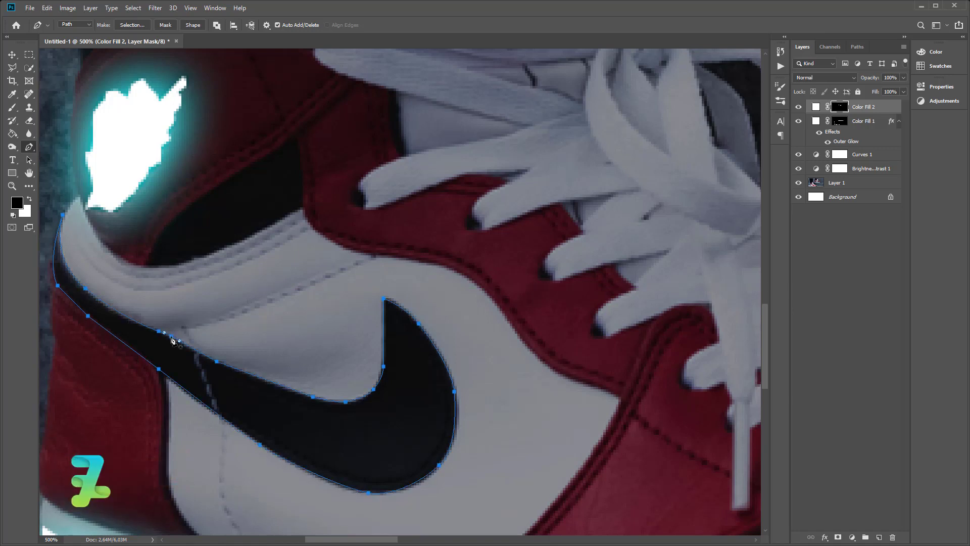
Turn the swoosh path into a selection, fill it white in the mask, deselect and fit to screen
right_click(211, 369)
left_click(248, 186)
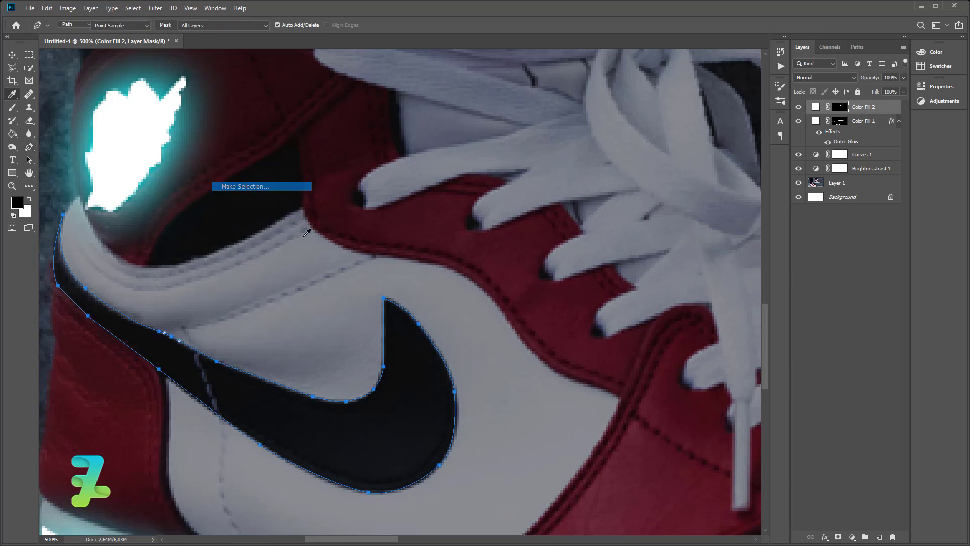
key("Return")
key("Delete")
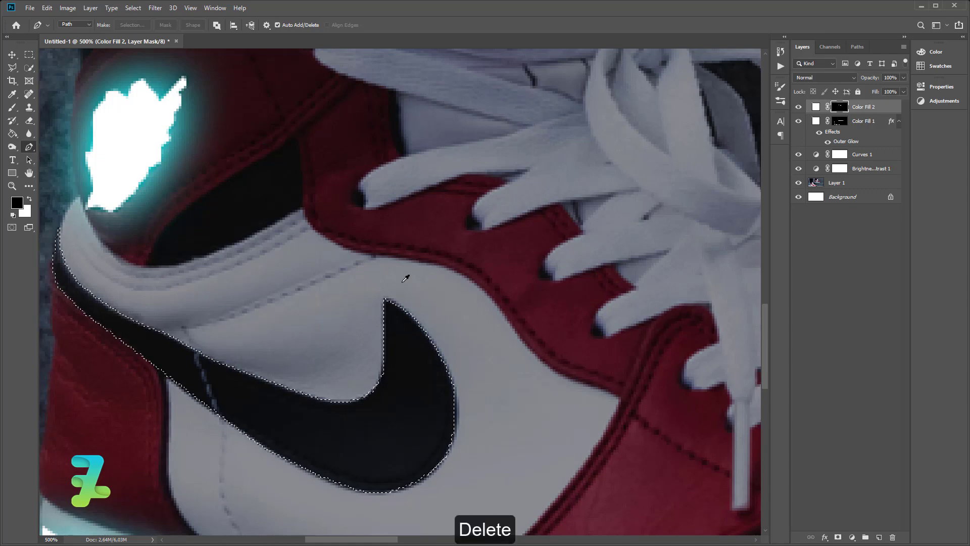
key("ctrl+d")
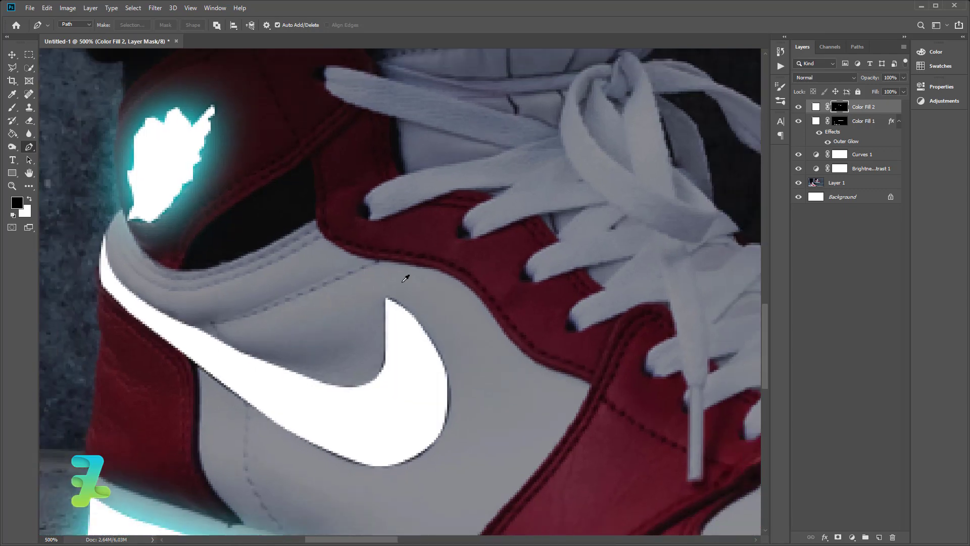
key("ctrl+1")
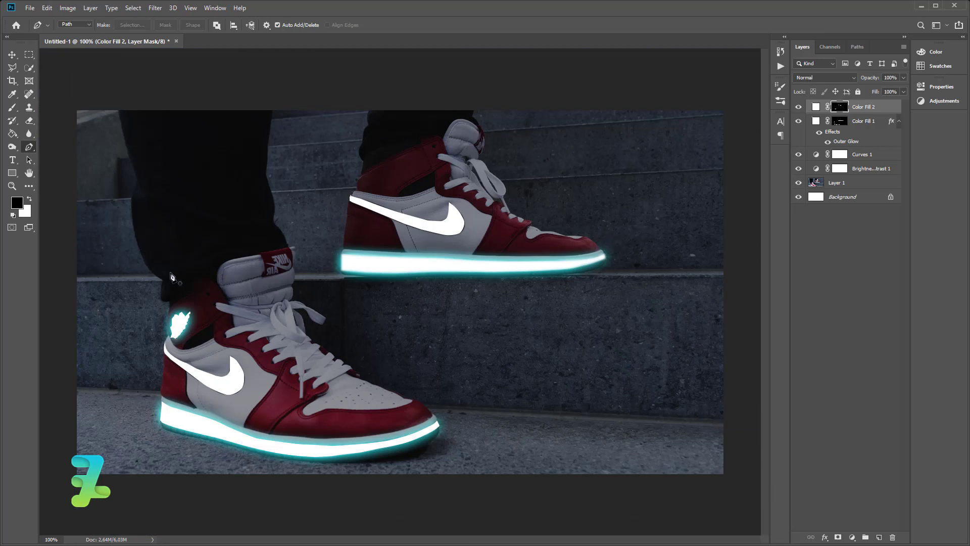
Enable Outer Glow in the Color Fill 2 layer style
key("ctrl+plus")
double_click(883, 110)
left_click(581, 320)
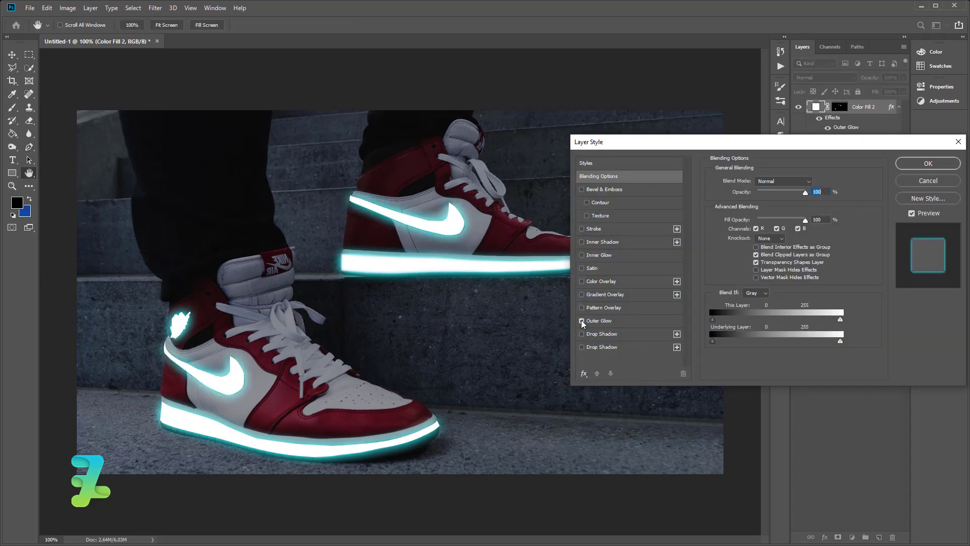
left_click(594, 324)
left_click(736, 216)
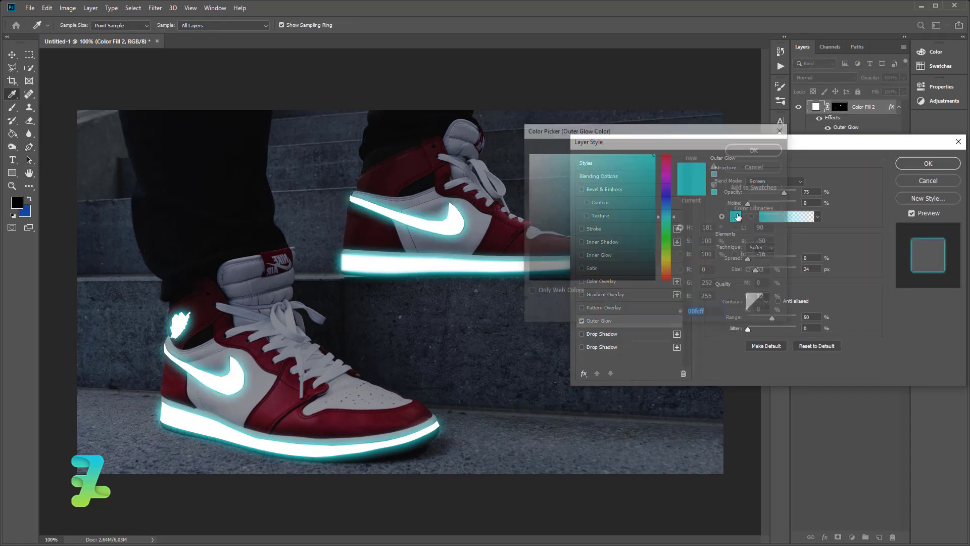
Set the glow colour to pink ff77bd and its size to 38 px, then apply
left_click(682, 240)
left_click(746, 165)
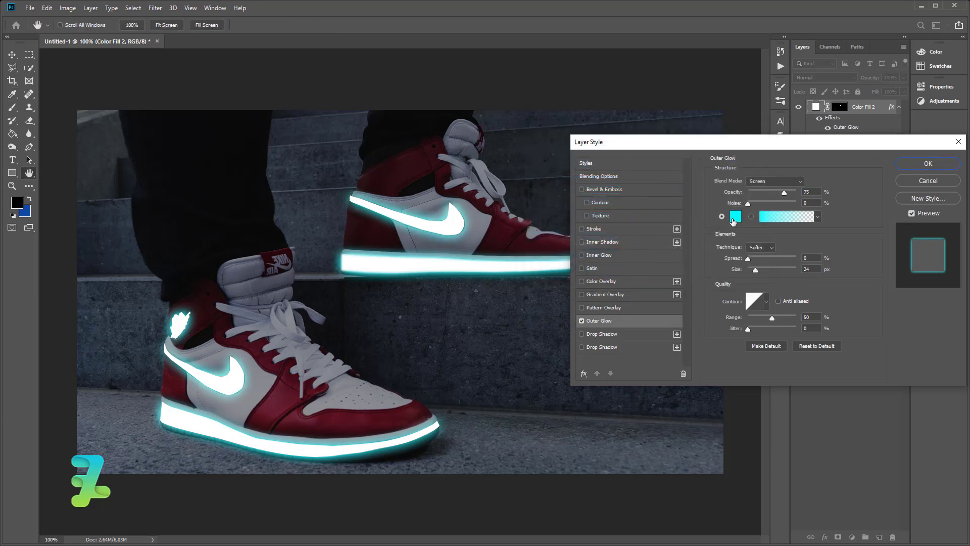
left_click_drag(668, 176, 671, 167)
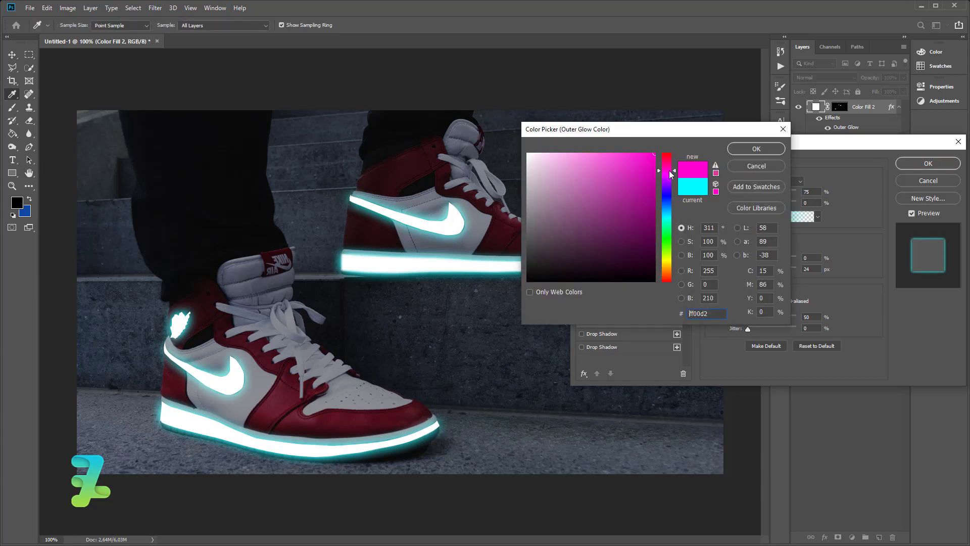
left_click_drag(613, 158, 602, 130)
left_click(593, 149)
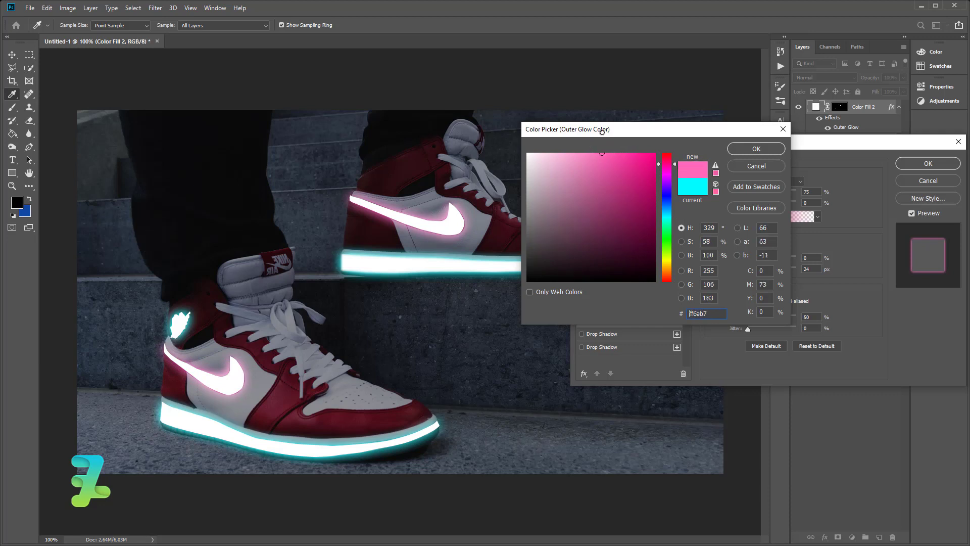
left_click(744, 150)
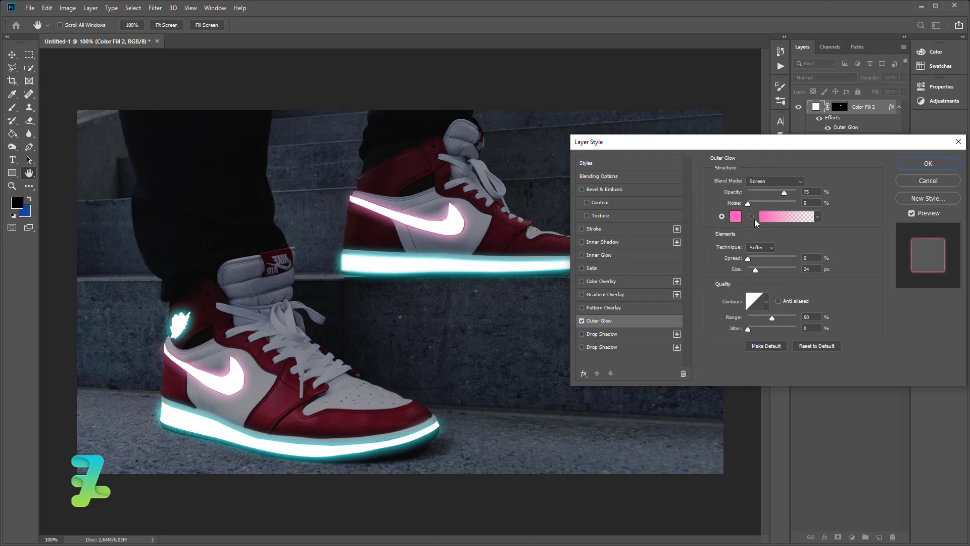
left_click_drag(755, 270, 757, 272)
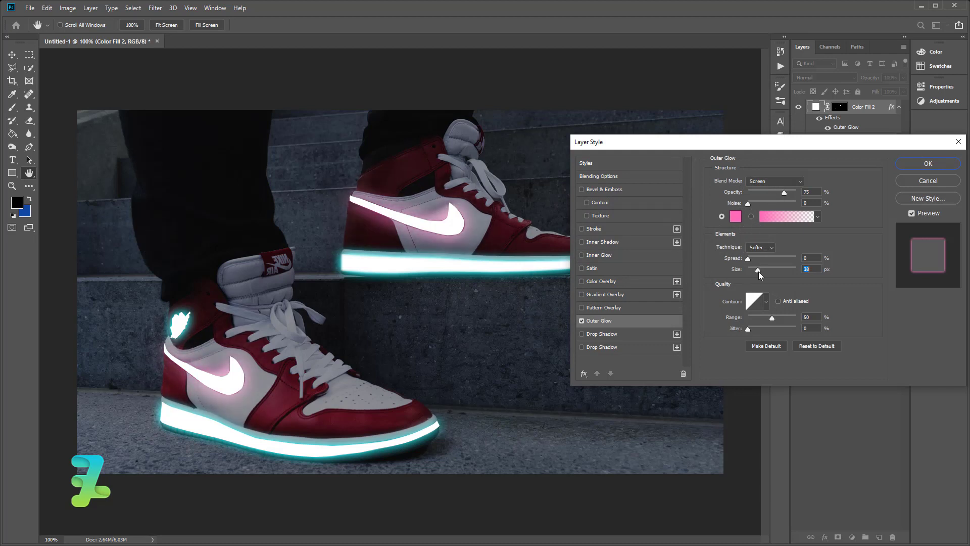
left_click(928, 163)
key("p")
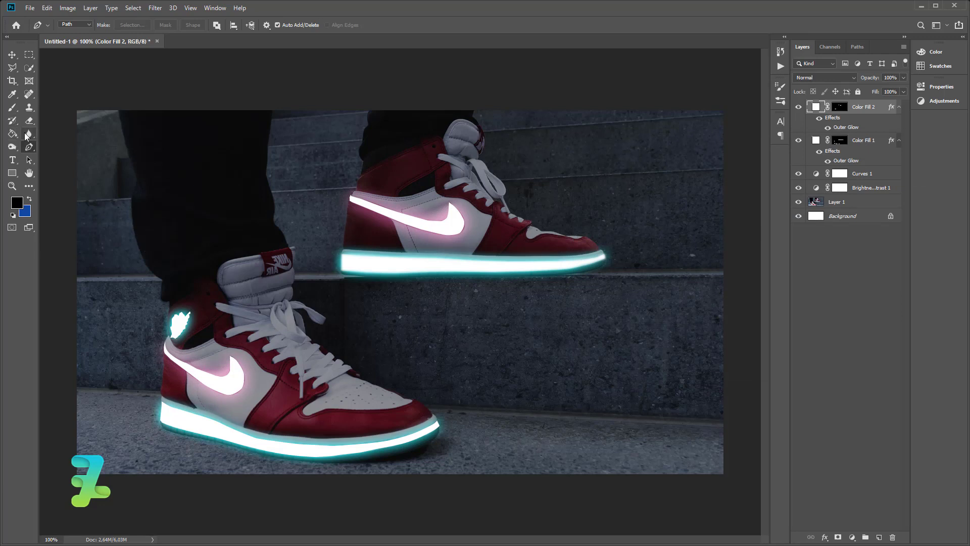
Blur the upper swoosh's edges and tip on the Color Fill 2 mask with a size-35 Blur brush
left_click(30, 134)
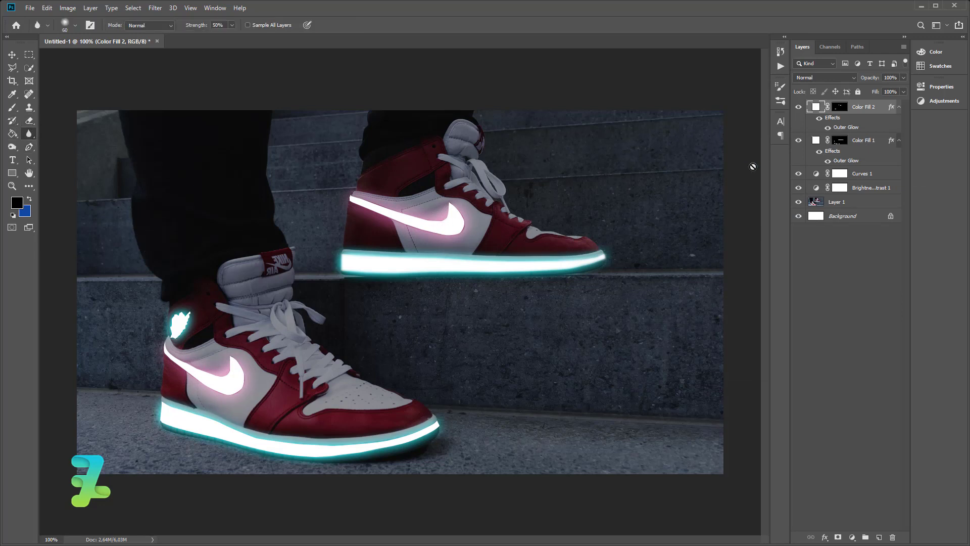
left_click(838, 106)
left_click_drag(396, 227, 419, 241)
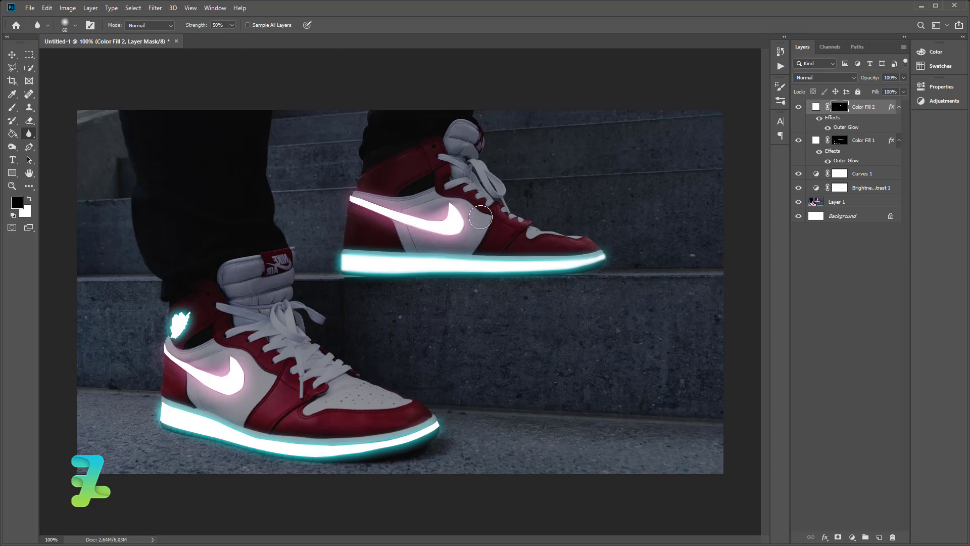
key("bracketleft")
key("bracketleft")
key("bracketleft")
left_click_drag(464, 204, 459, 246)
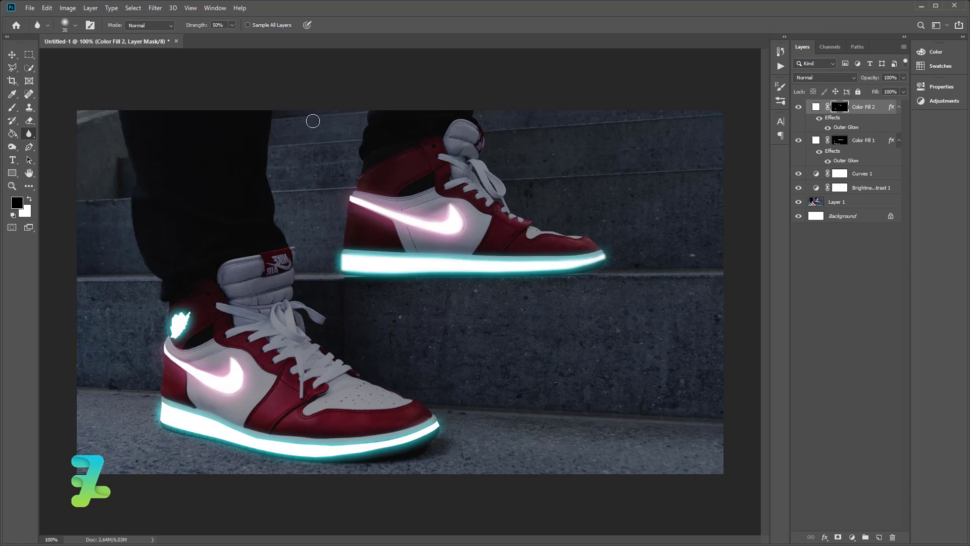
At 400% zoom, outline the hanging lace tip and fill it white in the Color Fill 2 mask
left_click(28, 147)
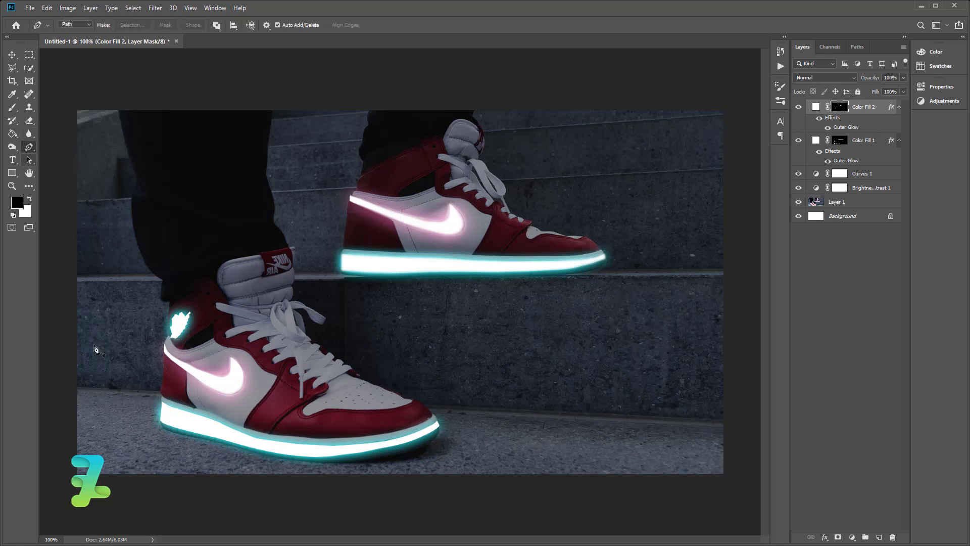
key("ctrl+plus")
key("ctrl+plus")
key("ctrl+plus")
key("ctrl+plus")
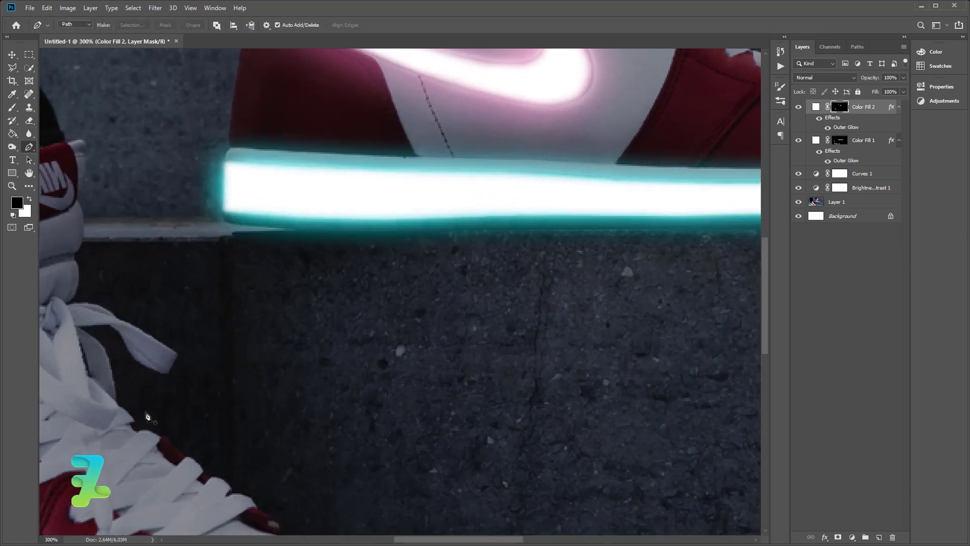
scroll(150, 450, "down", 5)
scroll(151, 450, "down", 3)
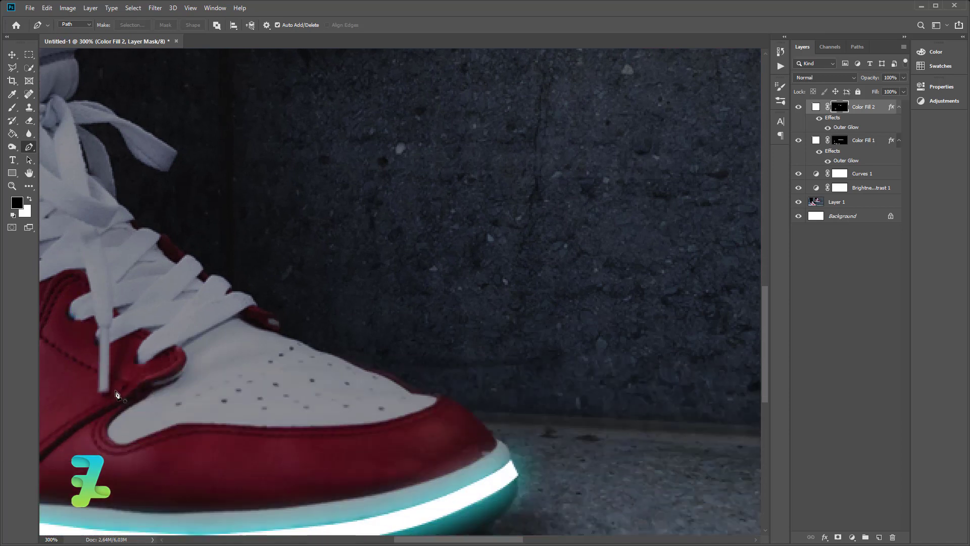
key("ctrl+plus")
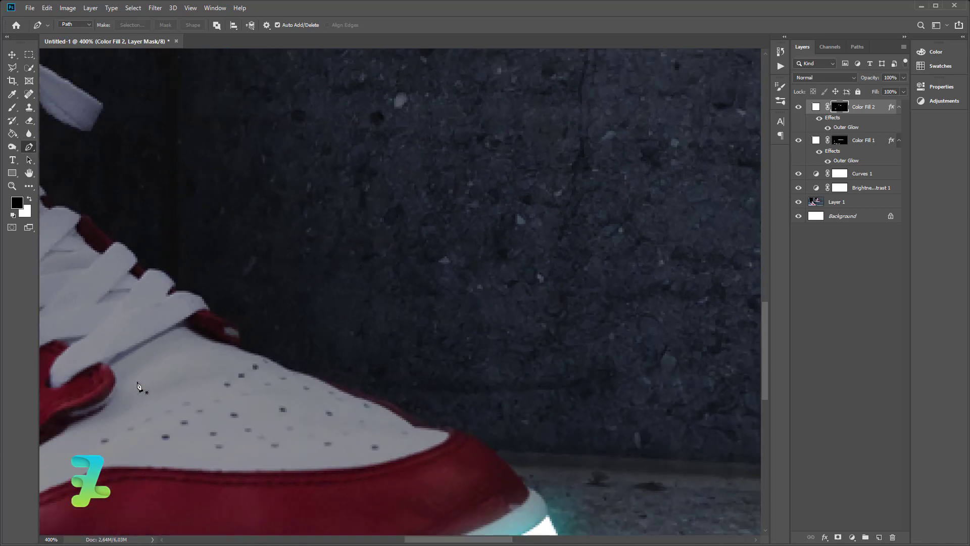
left_click_drag(440, 539, 391, 539)
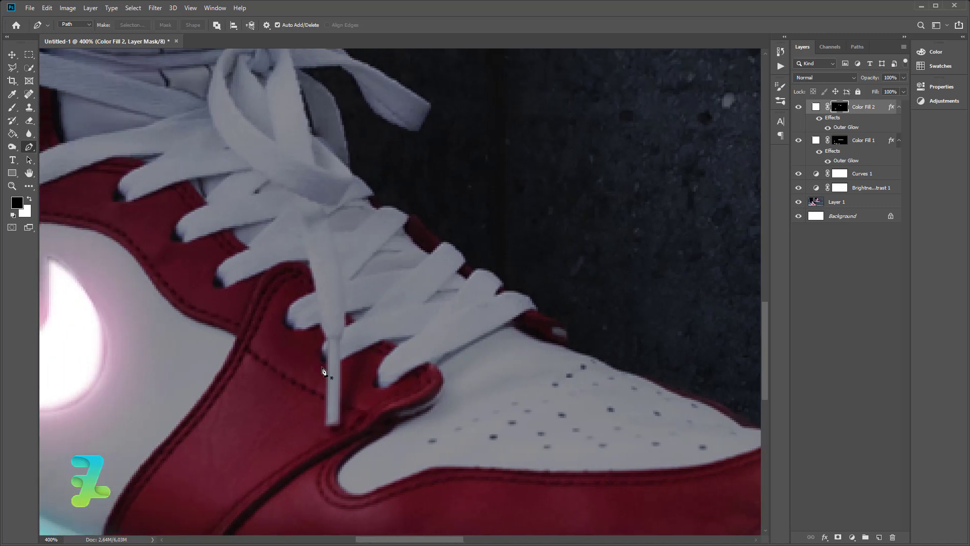
left_click(327, 341)
left_click(328, 341)
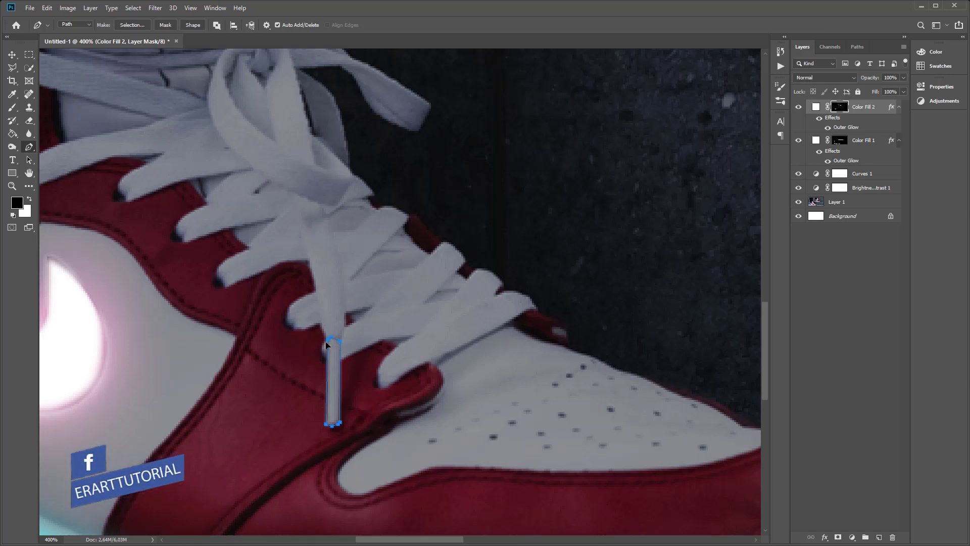
right_click(334, 349)
left_click(361, 170)
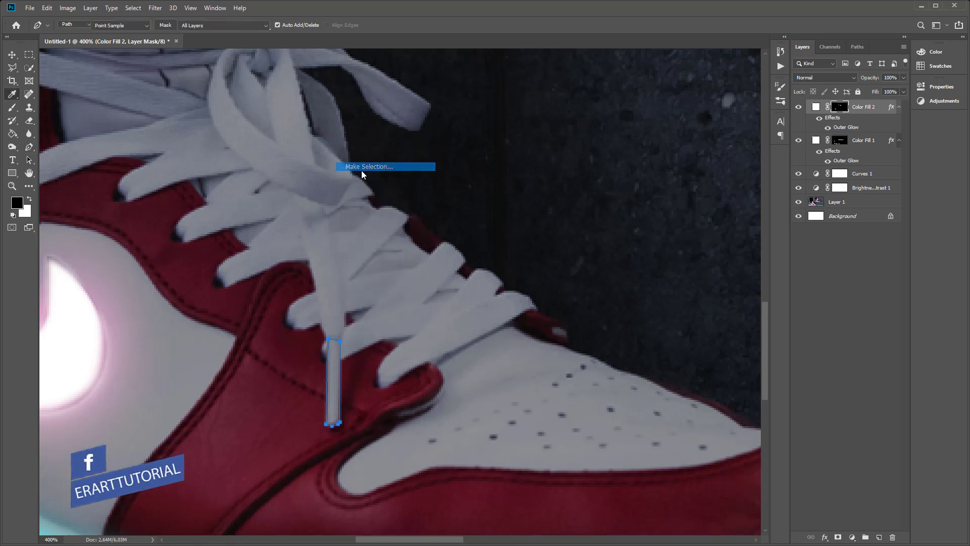
key("Return")
key("ctrl+BackSpace")
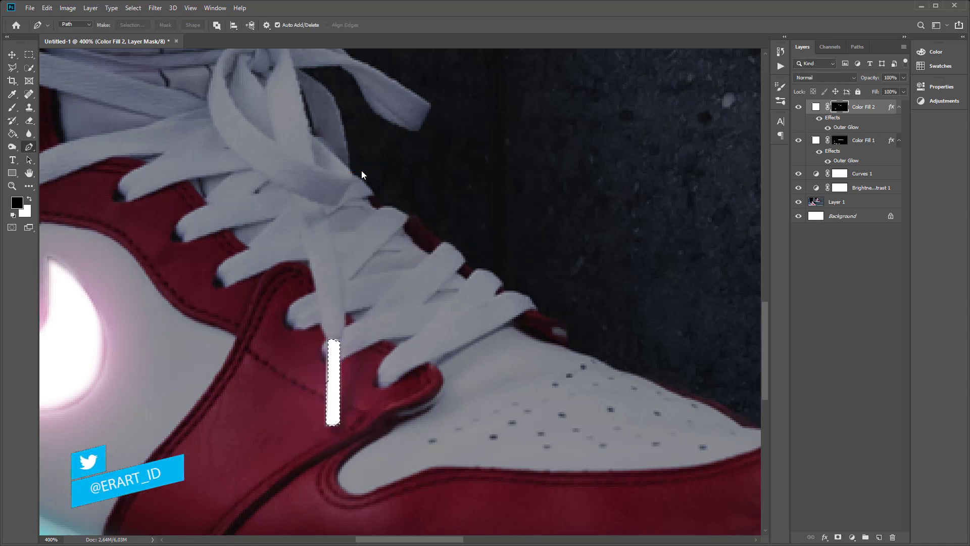
Outline the other shoe's lace tip, fill it white in the mask, and fit the photo on screen
scroll(422, 263, "down", 1)
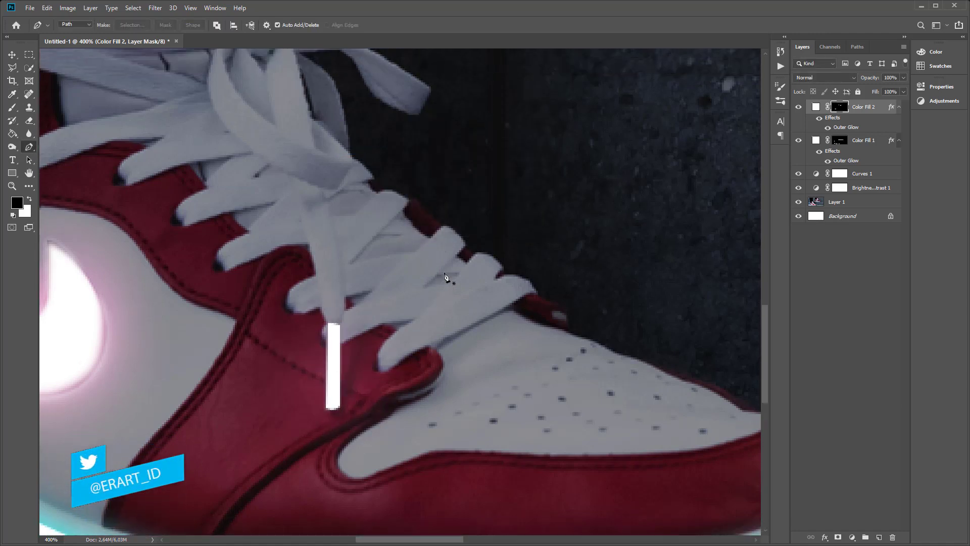
scroll(556, 404, "right", 10)
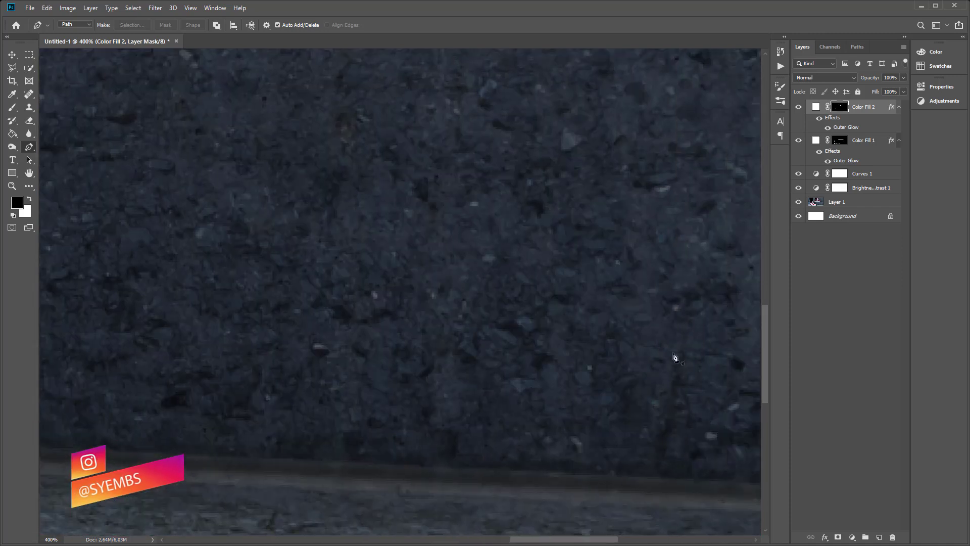
scroll(701, 309, "up", 5)
scroll(702, 306, "up", 5)
scroll(701, 301, "up", 5)
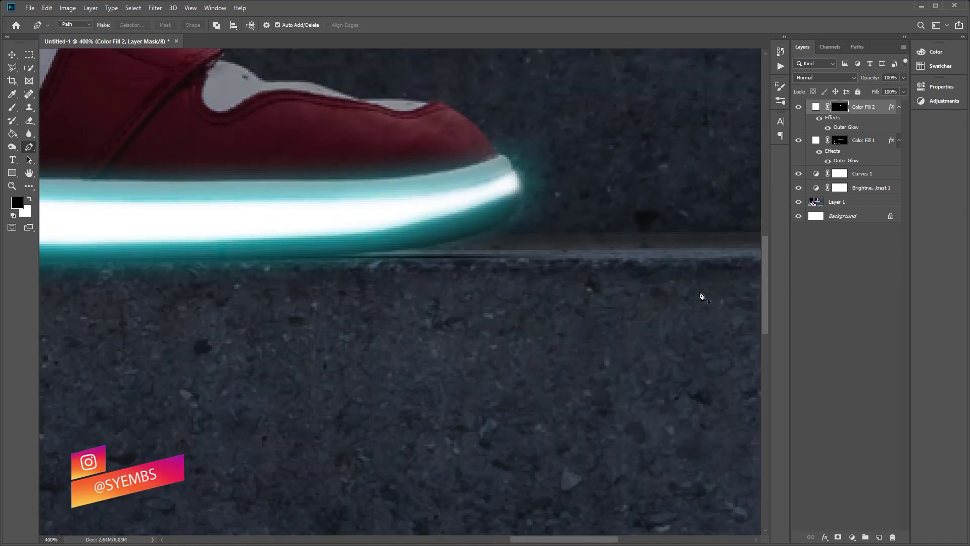
scroll(701, 295, "up", 5)
scroll(701, 290, "up", 4)
scroll(701, 286, "up", 2)
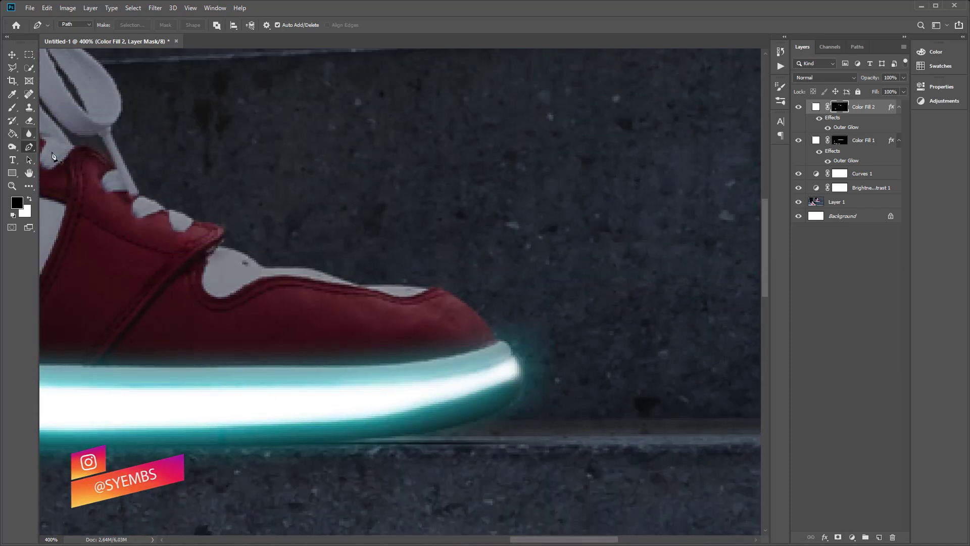
left_click(102, 136)
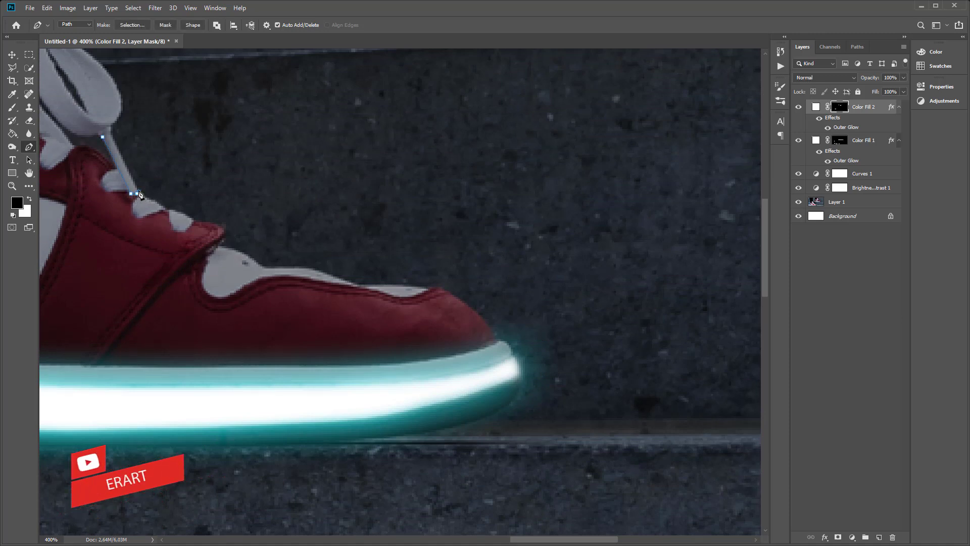
left_click(111, 133)
right_click(113, 150)
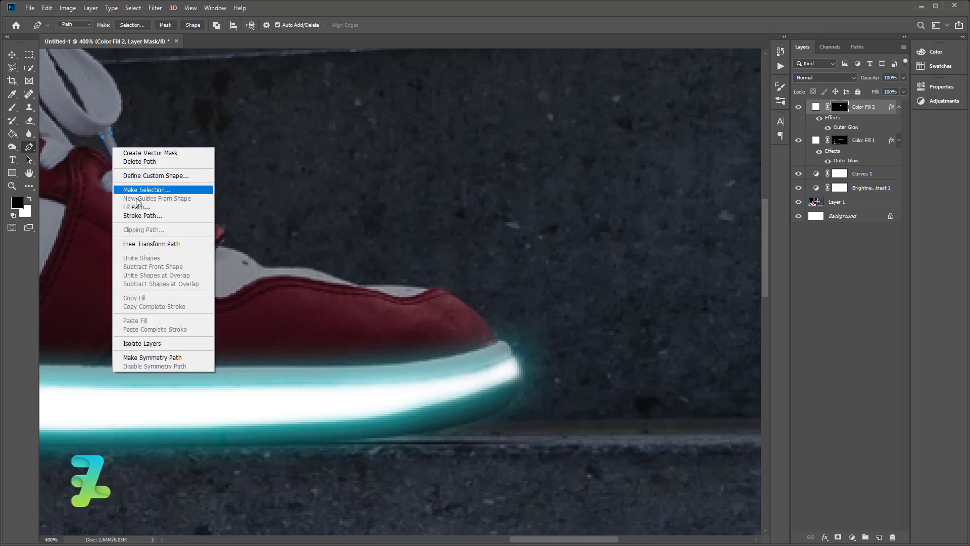
left_click(141, 189)
key("Return")
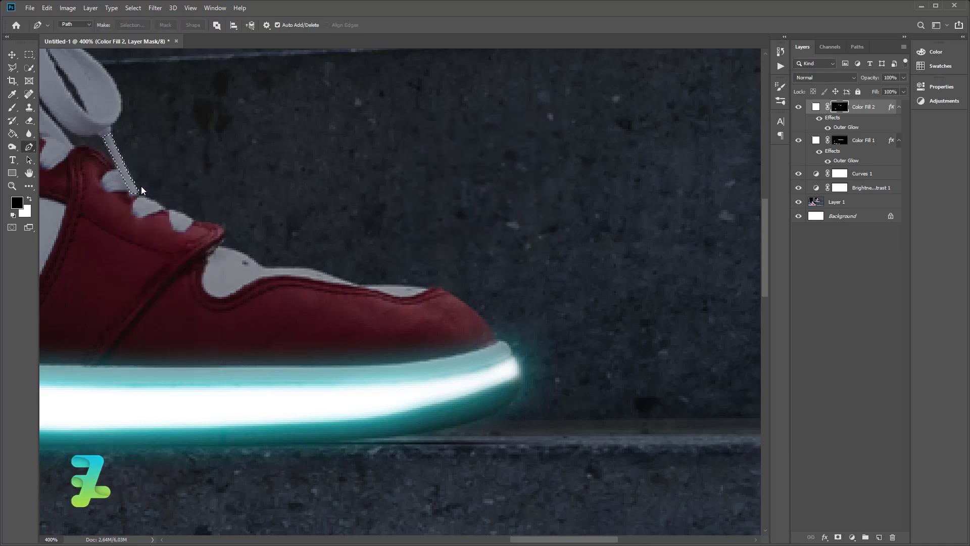
key("ctrl+BackSpace")
key("ctrl+1")
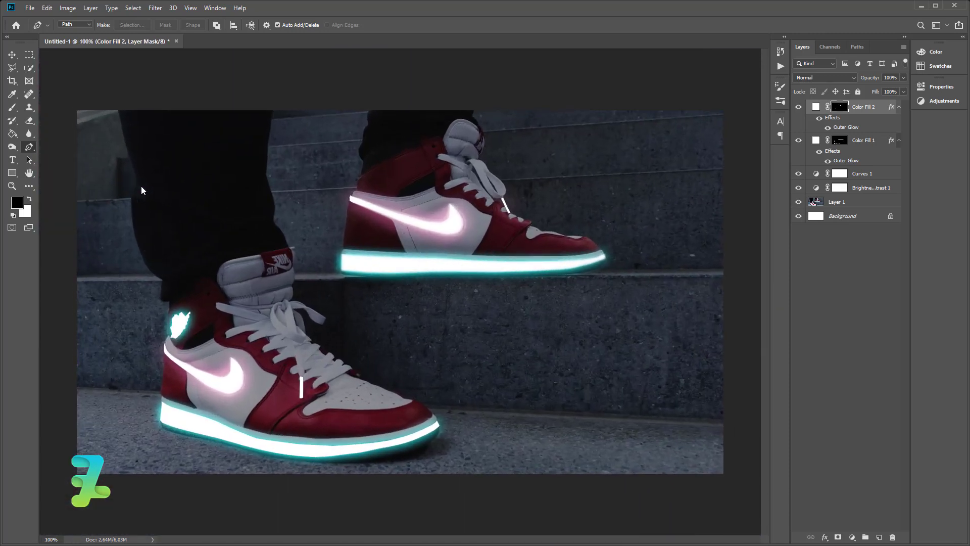
left_click(29, 133)
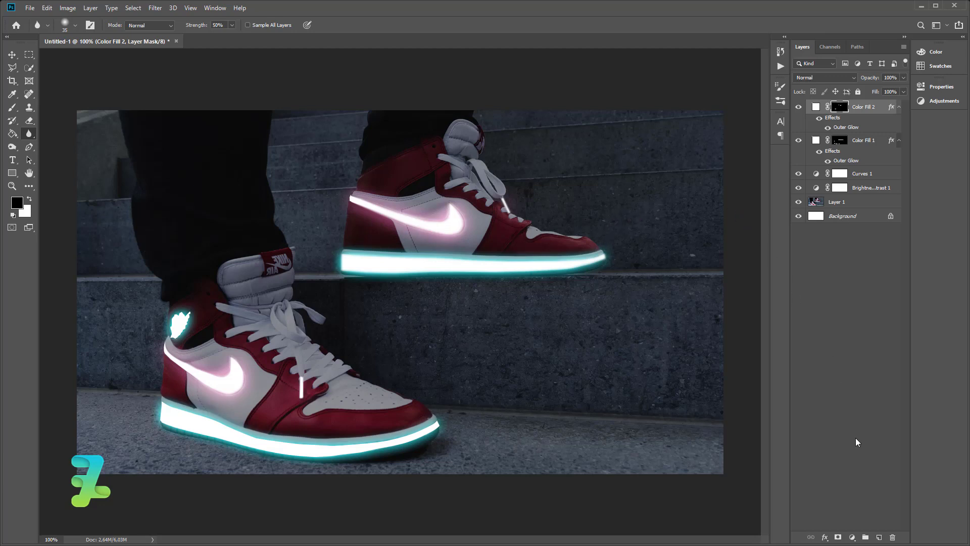
Add a new Layer 2 and set the foreground colour to cyan 38dbe3
left_click(879, 536)
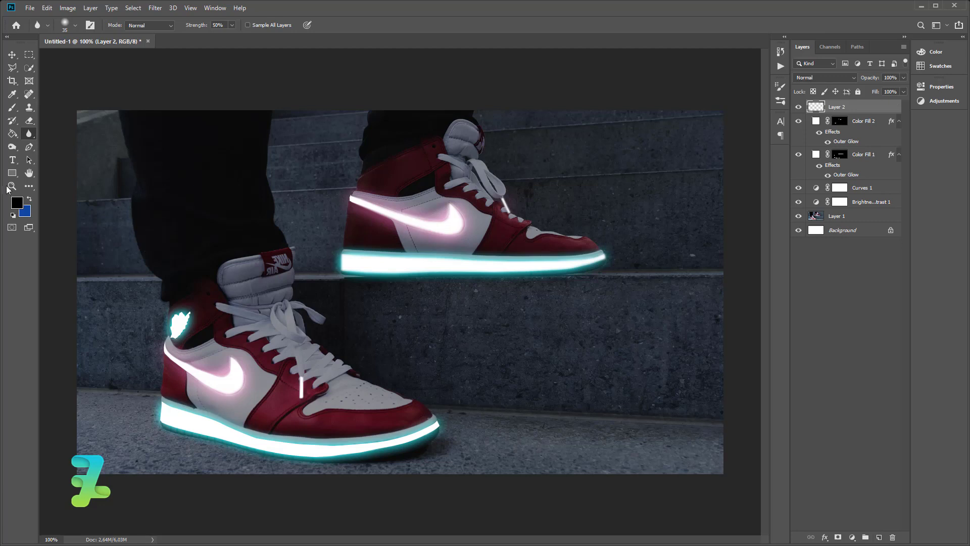
left_click(17, 202)
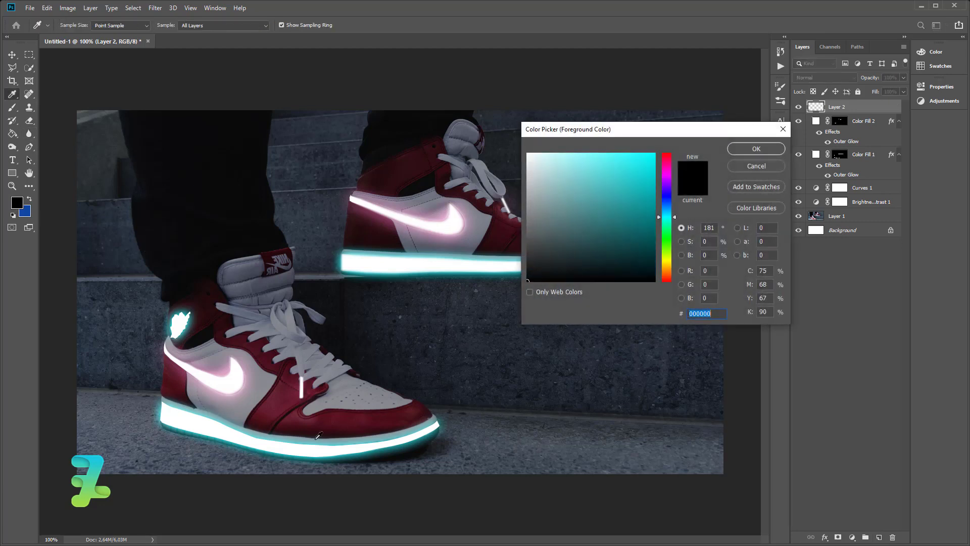
left_click(261, 431)
left_click_drag(622, 187, 623, 166)
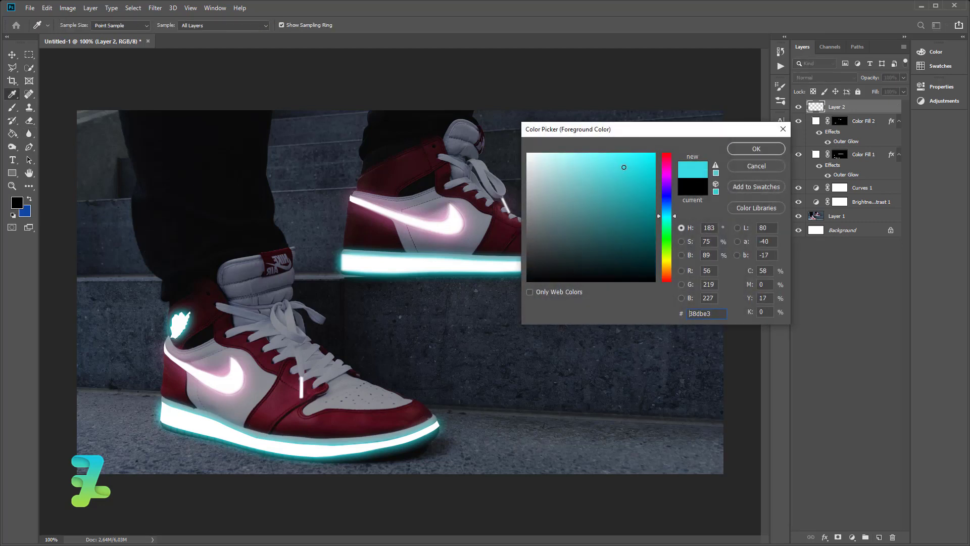
left_click(756, 148)
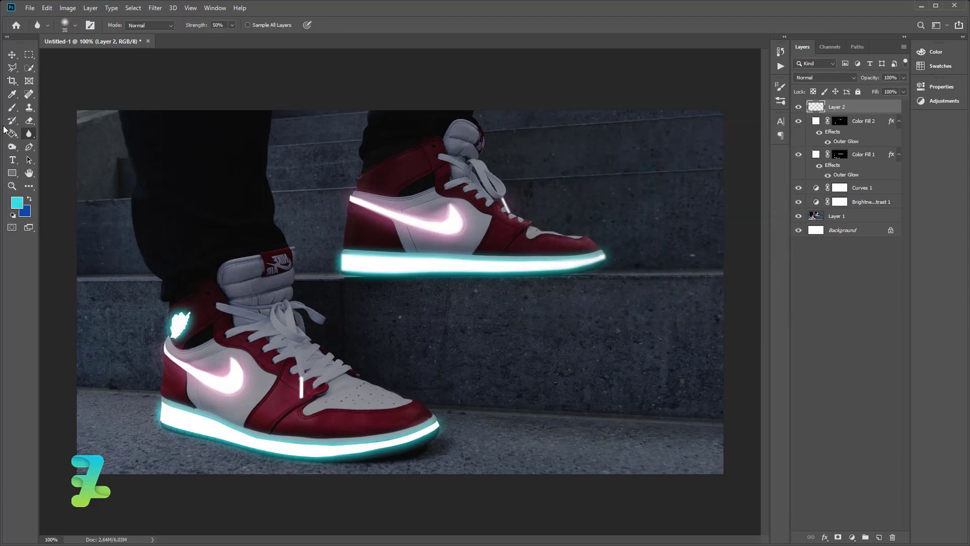
Choose a soft 250 px brush and set Layer 2's blend mode to Color Dodge
left_click(10, 108)
left_click(76, 27)
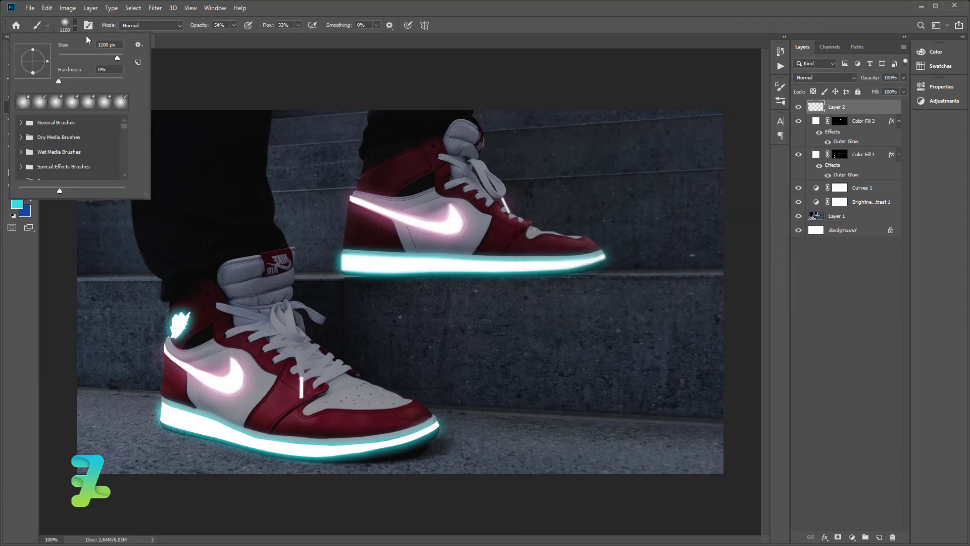
left_click(76, 26)
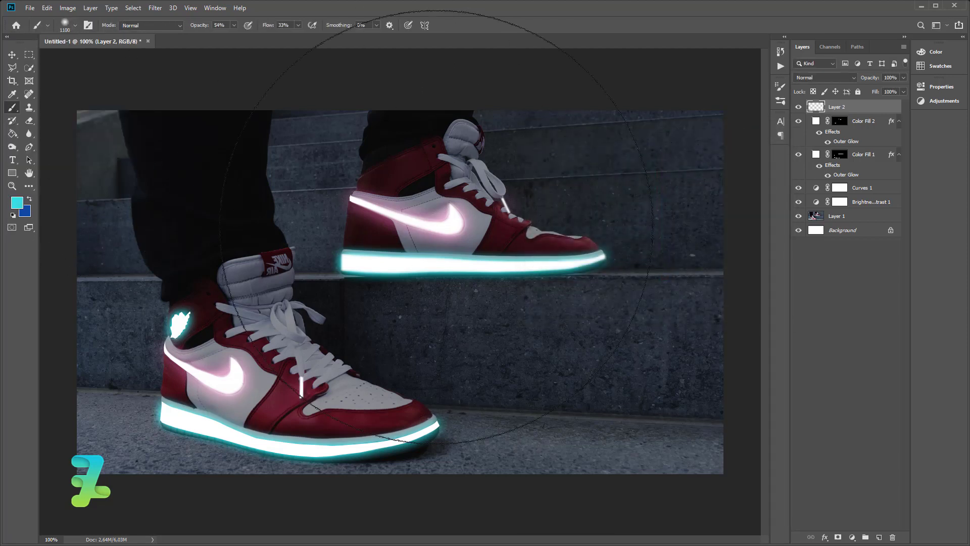
key("bracketleft")
key("bracketleft")
key("bracketleft")
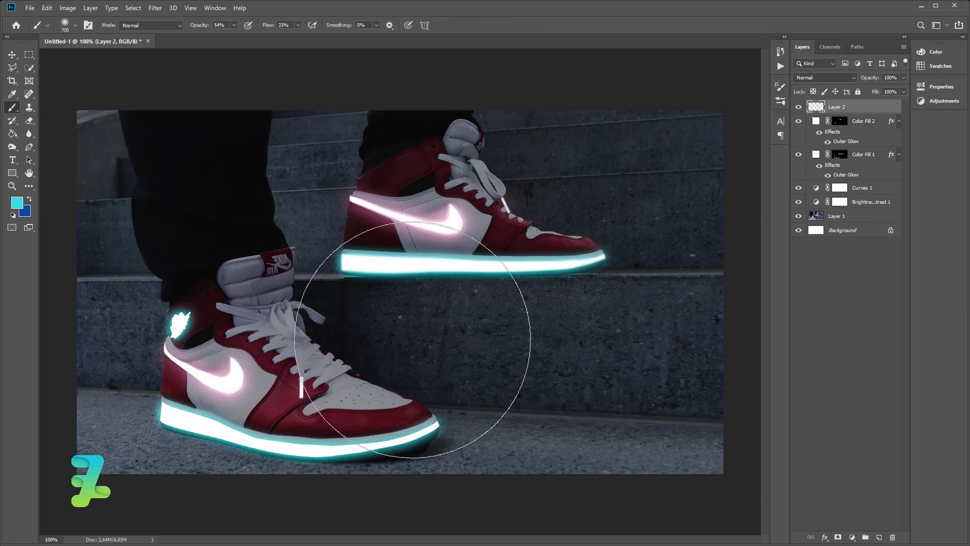
key("bracketleft")
key("bracketleft")
key("bracketleft")
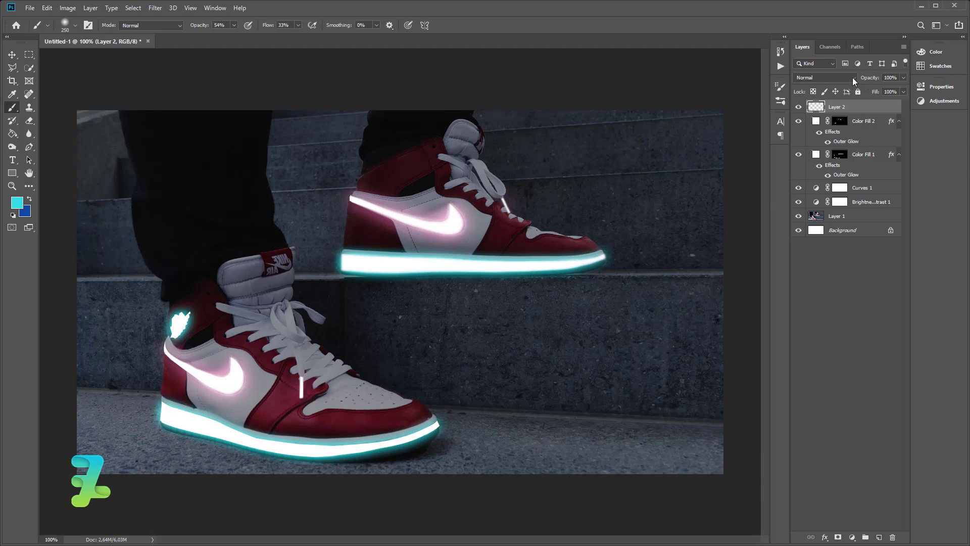
left_click(852, 77)
left_click(829, 169)
Paint cyan glow on the steps and ground beneath both soles, then add Layer 3
left_click_drag(573, 293, 510, 309)
left_click_drag(589, 303, 452, 289)
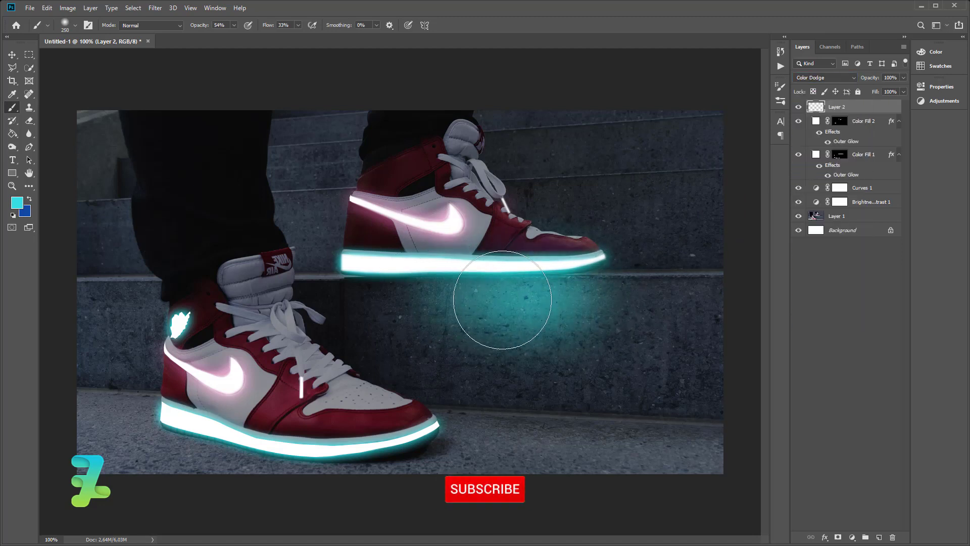
key("ctrl+z")
key("ctrl+z")
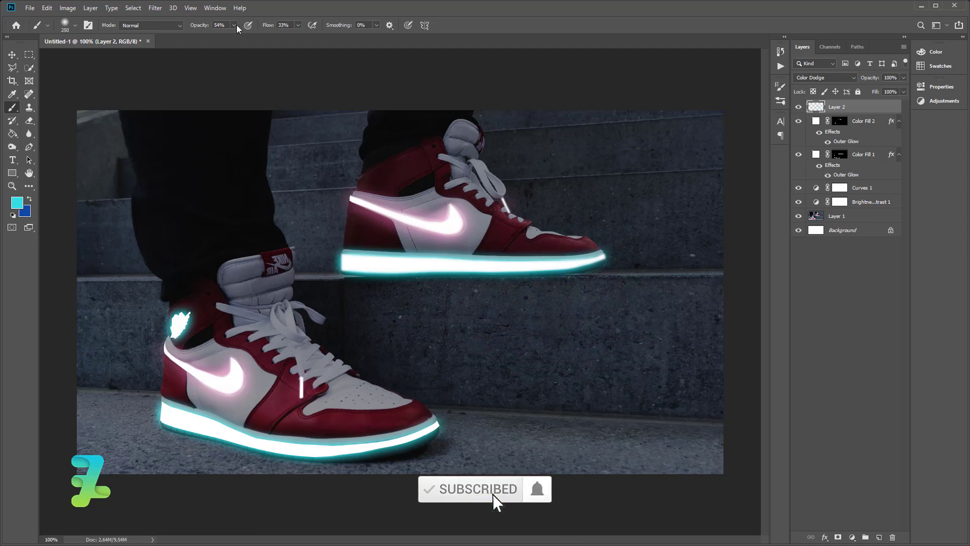
left_click(234, 26)
mouse_move(575, 292)
left_mouse_down()
mouse_move(485, 306)
mouse_move(392, 294)
mouse_move(362, 304)
left_mouse_up()
mouse_move(407, 441)
left_mouse_down()
mouse_move(281, 472)
mouse_move(97, 470)
left_mouse_up()
mouse_move(274, 498)
left_mouse_down()
mouse_move(422, 493)
mouse_move(485, 478)
mouse_move(452, 490)
left_mouse_up()
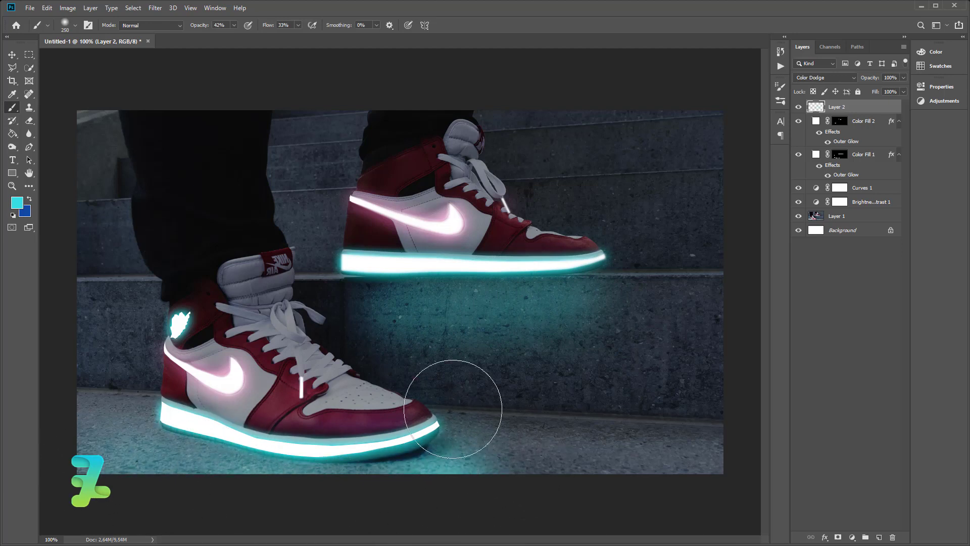
left_click_drag(684, 240, 654, 254)
key("ctrl+z")
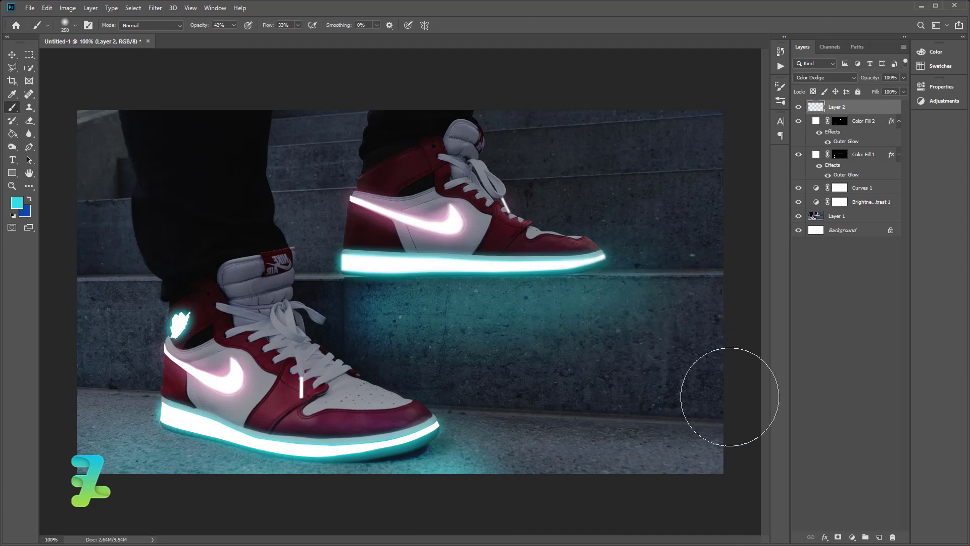
left_click(879, 535)
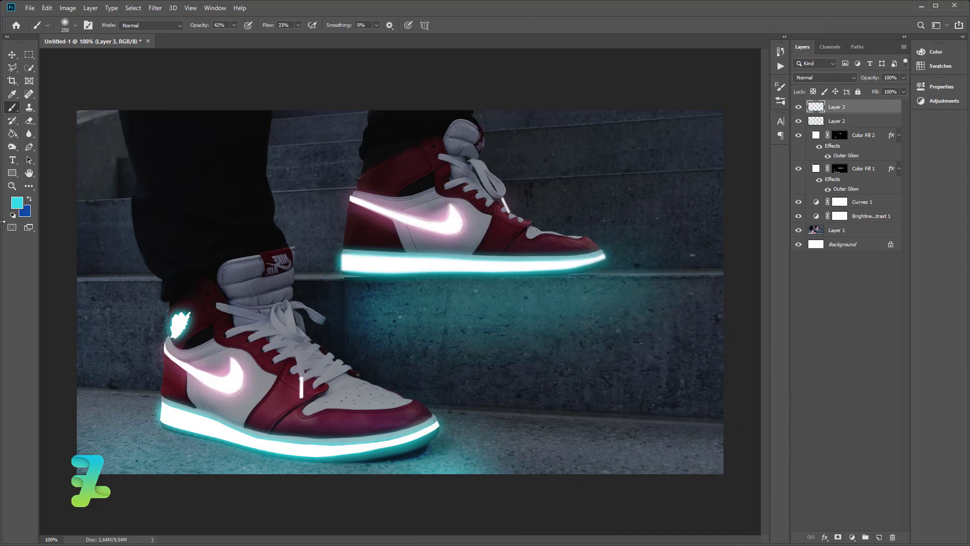
Set the foreground colour to a full-brightness pink sampled from the glowing swoosh
left_click(16, 206)
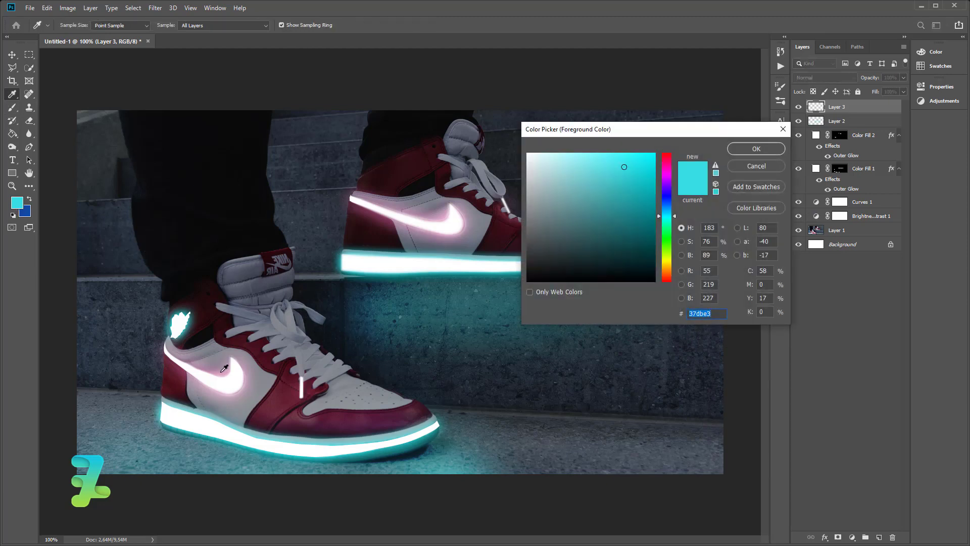
left_click(222, 371)
left_click_drag(579, 171, 609, 138)
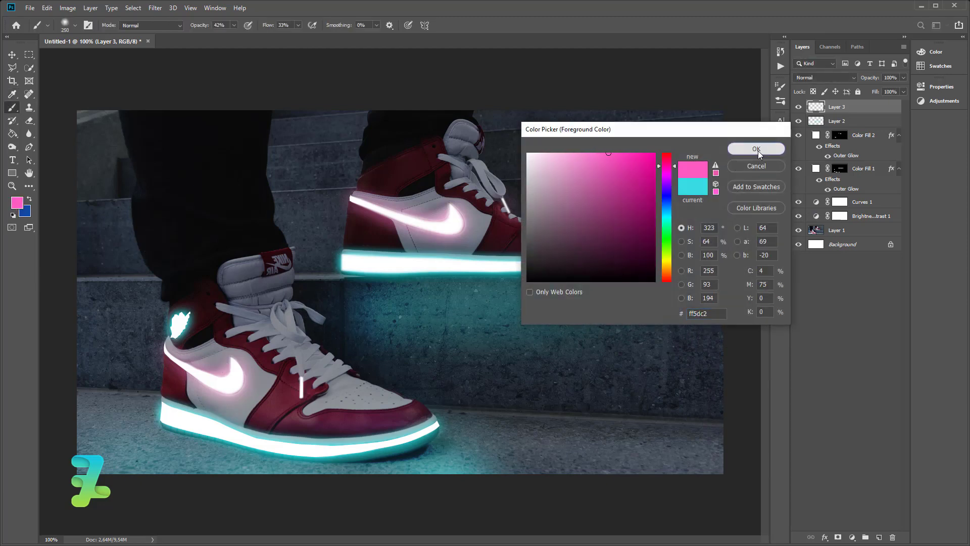
left_click(756, 148)
Set Layer 3 to Color Dodge and brush pink over the swoosh and both shoes' red panels
key("b")
left_click(828, 77)
left_click(813, 169)
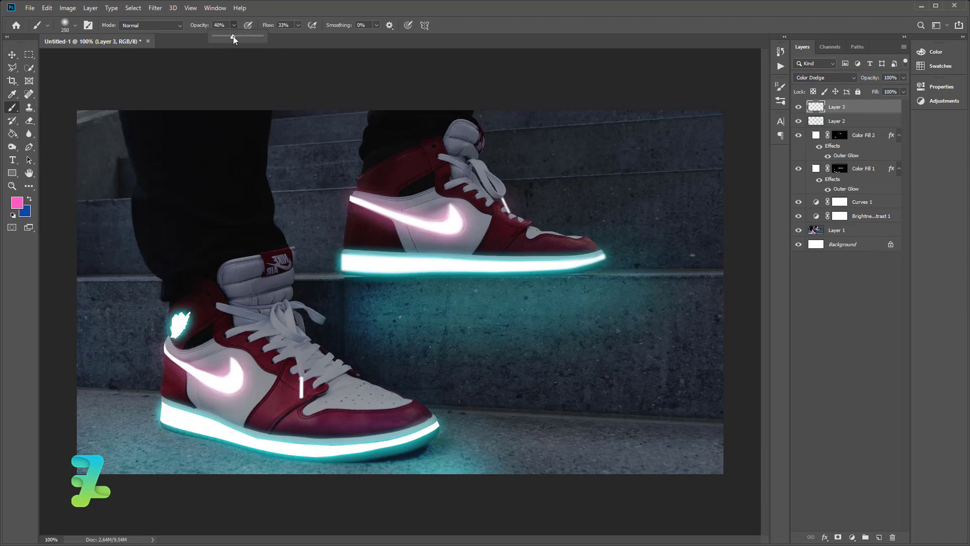
left_click(70, 24)
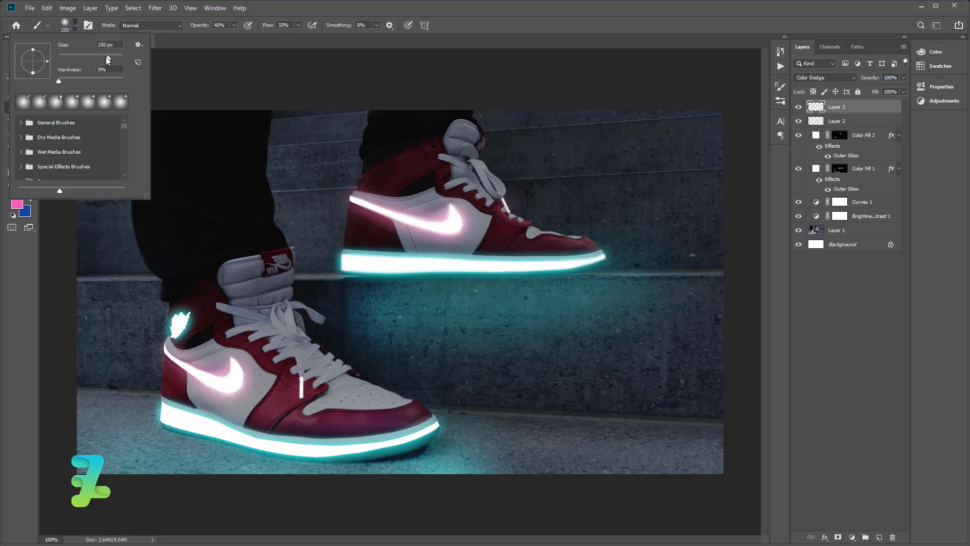
left_click(79, 23)
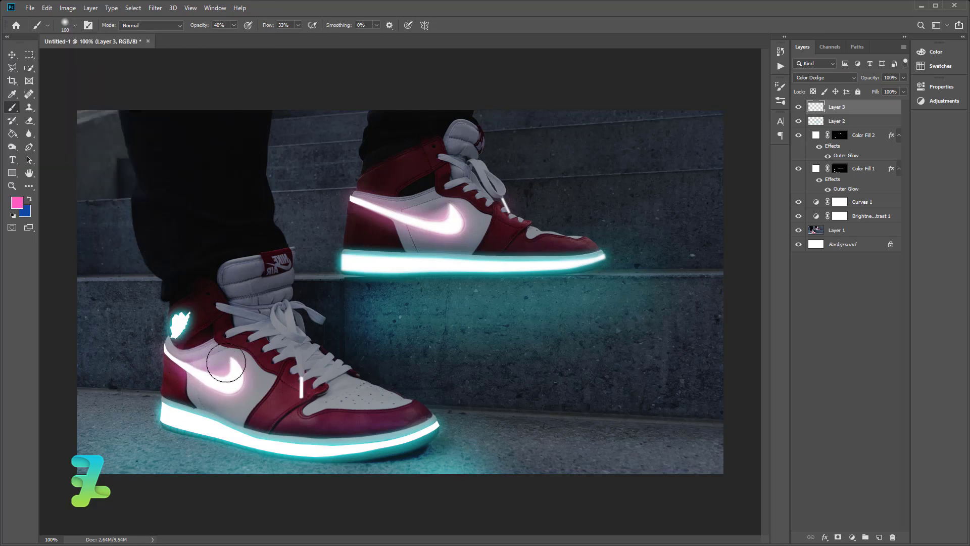
mouse_move(226, 363)
left_mouse_down()
mouse_move(243, 389)
mouse_move(202, 396)
mouse_move(275, 357)
left_mouse_up()
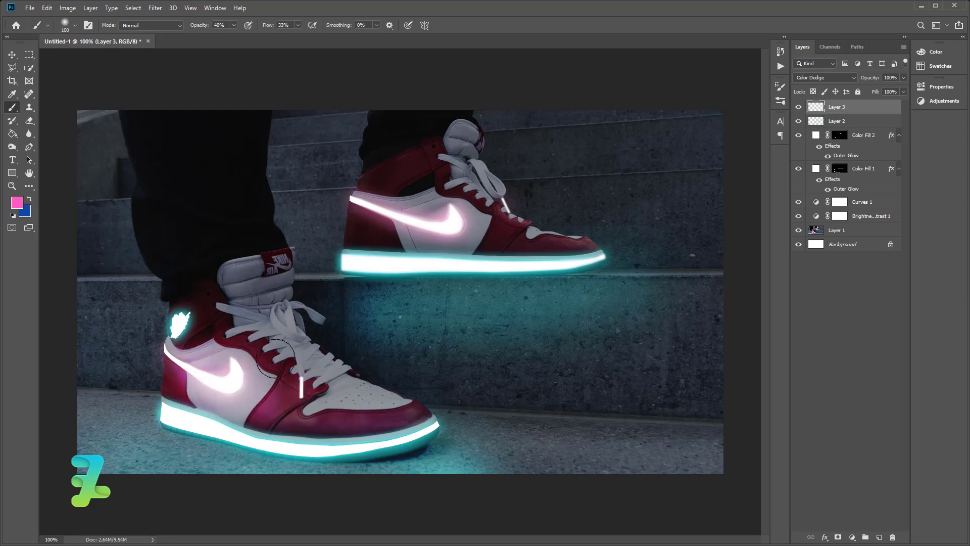
mouse_move(364, 195)
left_mouse_down()
mouse_move(454, 204)
mouse_move(439, 190)
mouse_move(480, 227)
mouse_move(418, 249)
mouse_move(347, 205)
mouse_move(384, 232)
mouse_move(470, 222)
mouse_move(489, 202)
mouse_move(521, 207)
left_mouse_up()
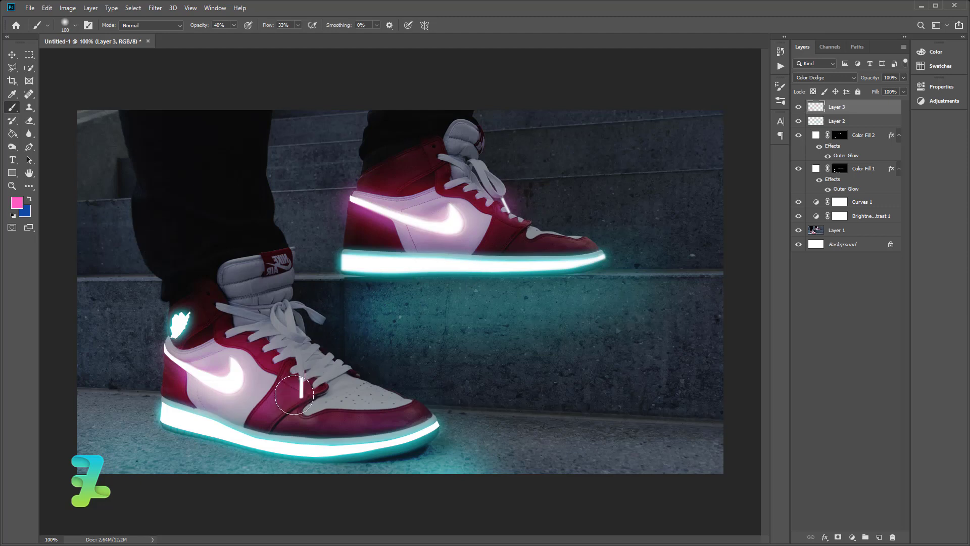
left_click_drag(297, 390, 309, 391)
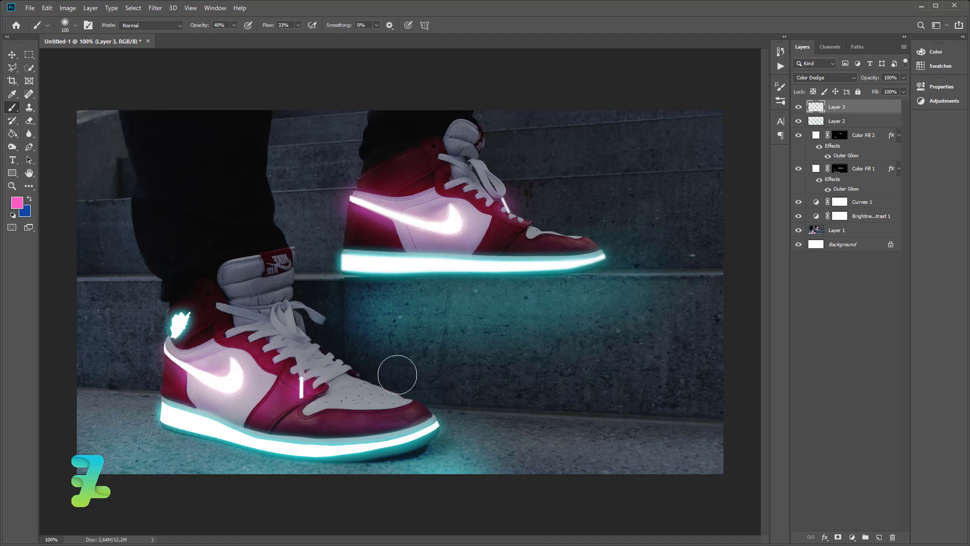
Shrink the brush to 60, then use a 25-size Eraser to touch up the glow
key("bracketleft")
key("bracketleft")
left_click(29, 120)
key("bracketleft")
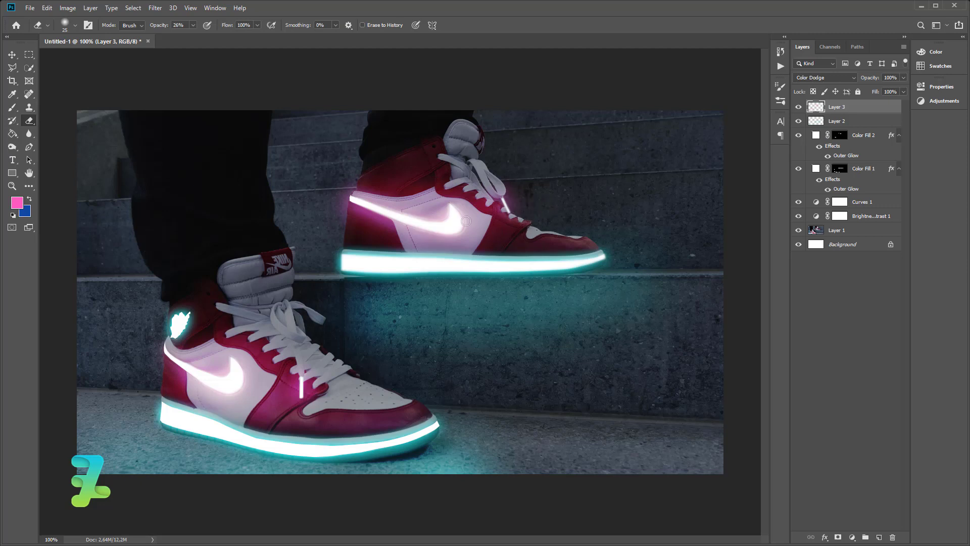
Add a black (000000) Solid Color fill layer
left_click(12, 54)
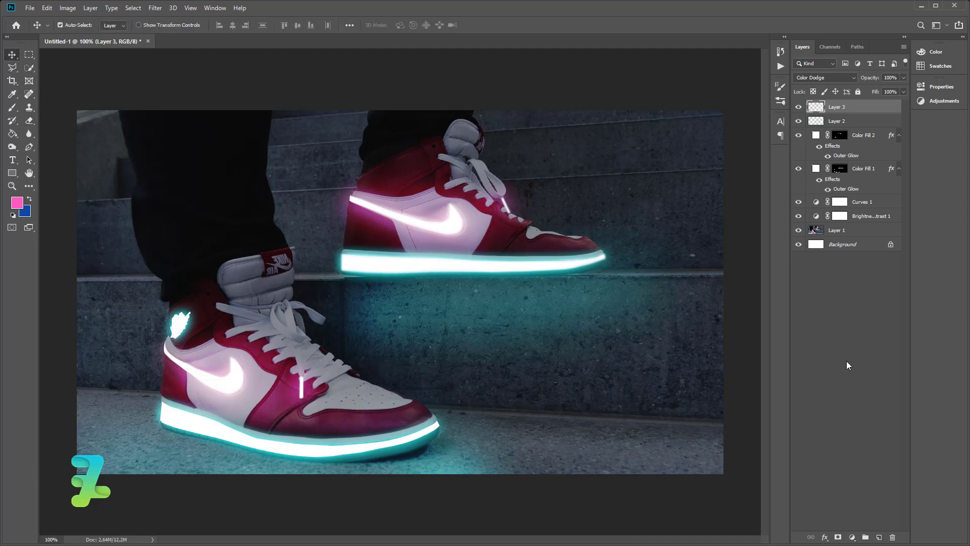
left_click(853, 536)
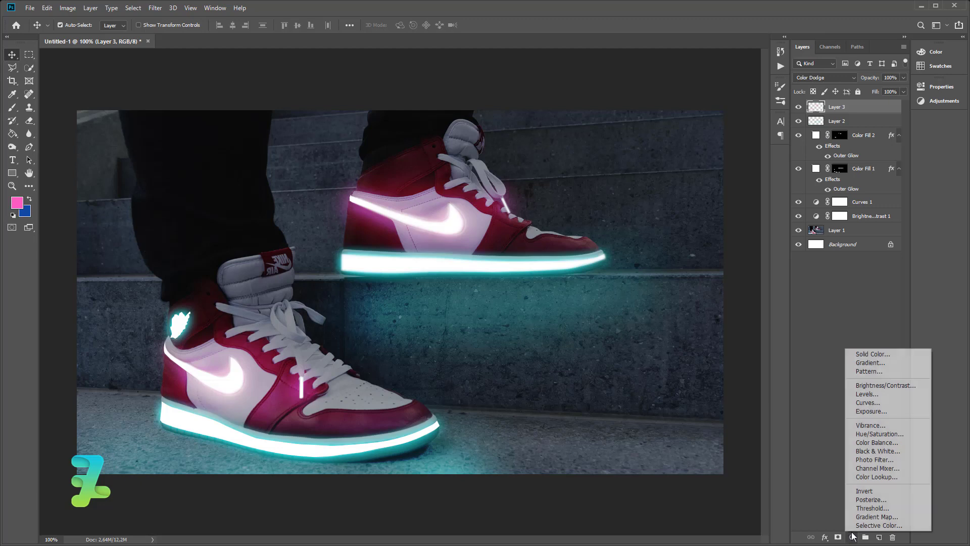
left_click(873, 356)
type("000000")
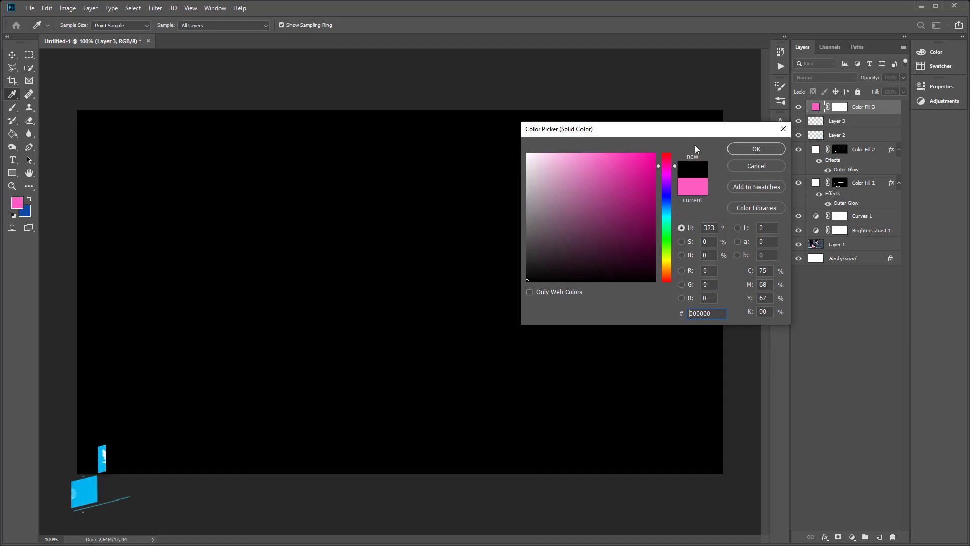
left_click(737, 148)
Blend the black fill in Overlay at about 5% opacity, then select Layer 3
left_click(817, 80)
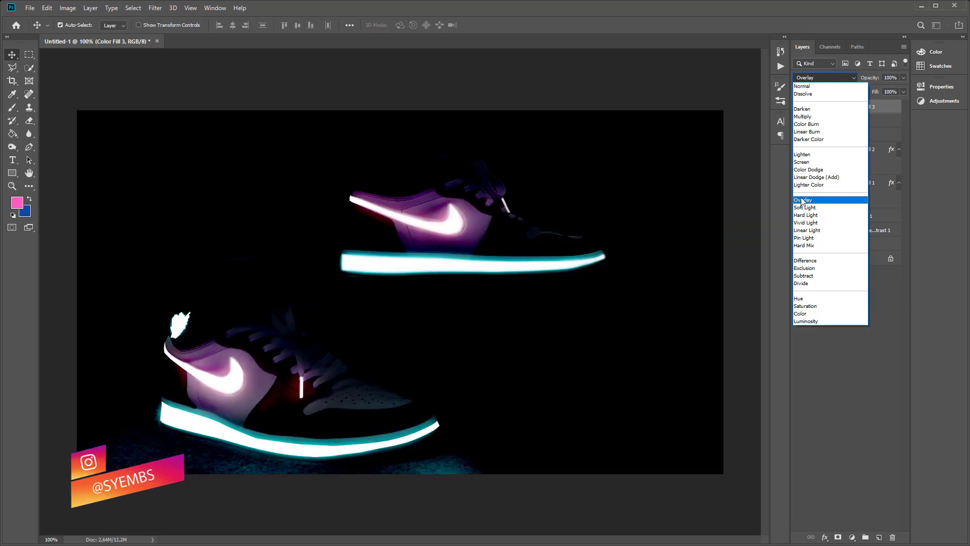
left_click(803, 200)
left_click(904, 77)
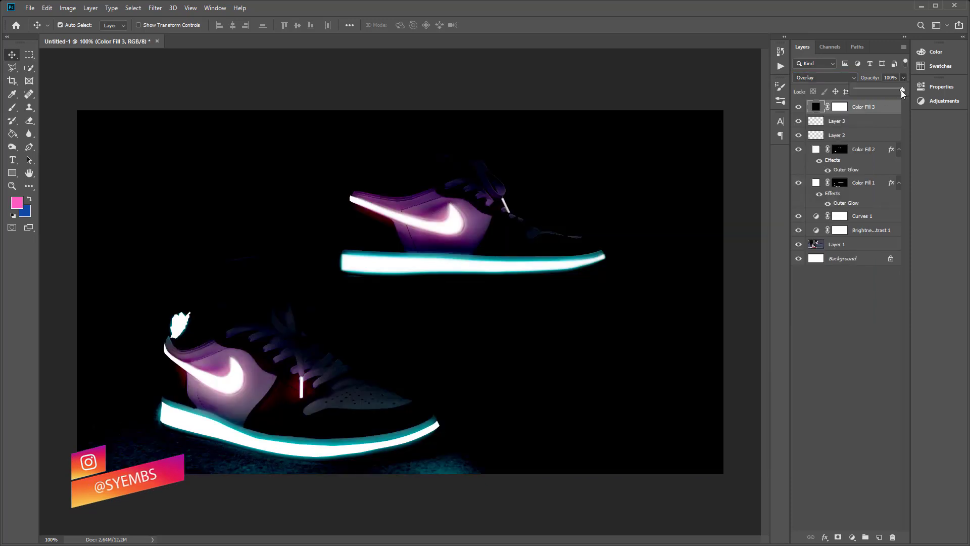
mouse_move(901, 90)
left_mouse_down()
mouse_move(855, 90)
mouse_move(796, 206)
left_mouse_up()
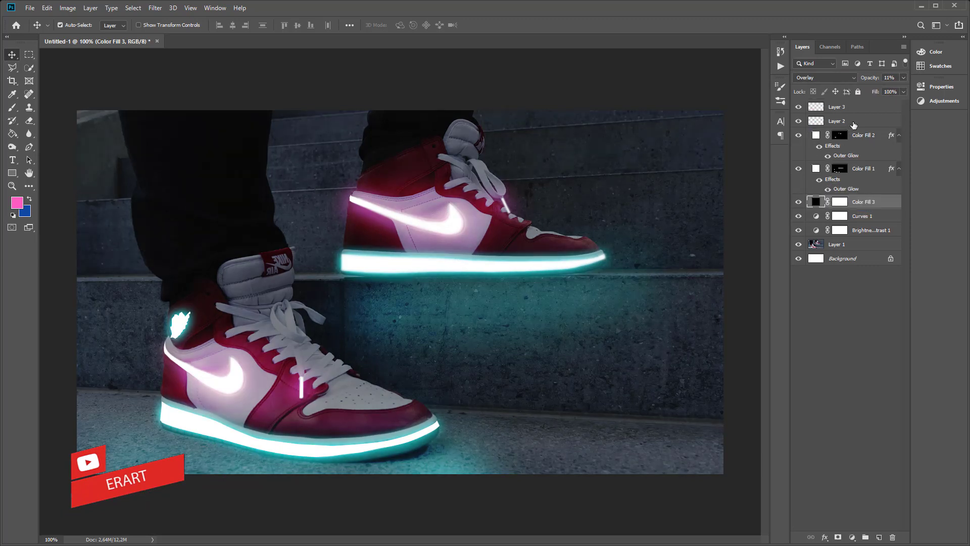
left_click(903, 77)
left_click_drag(864, 91, 844, 93)
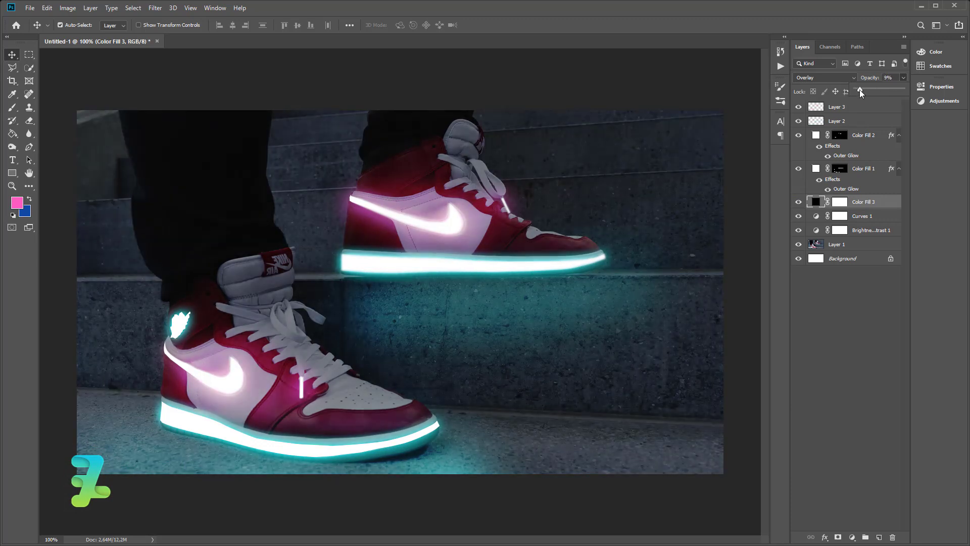
left_click_drag(859, 90, 856, 90)
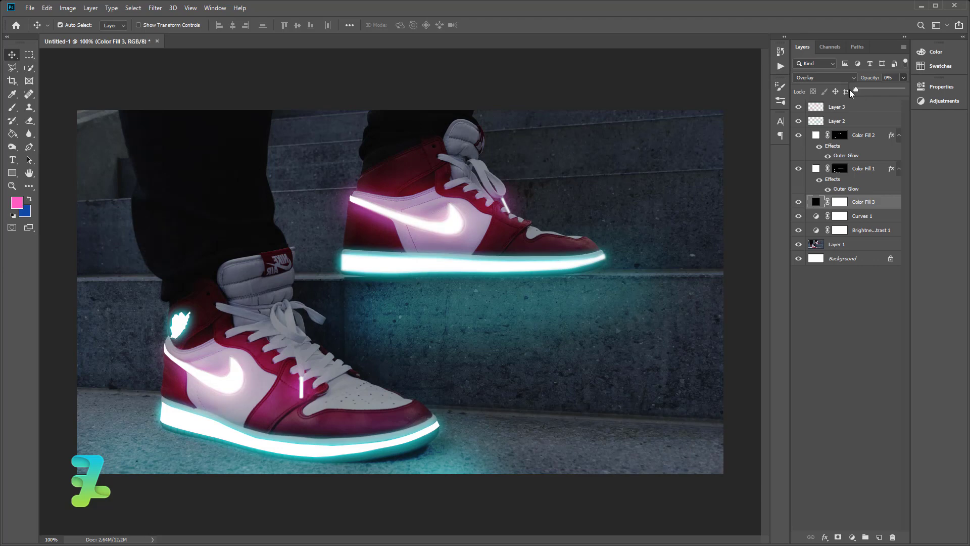
left_click_drag(855, 91, 858, 89)
left_click(905, 77)
left_click(864, 107)
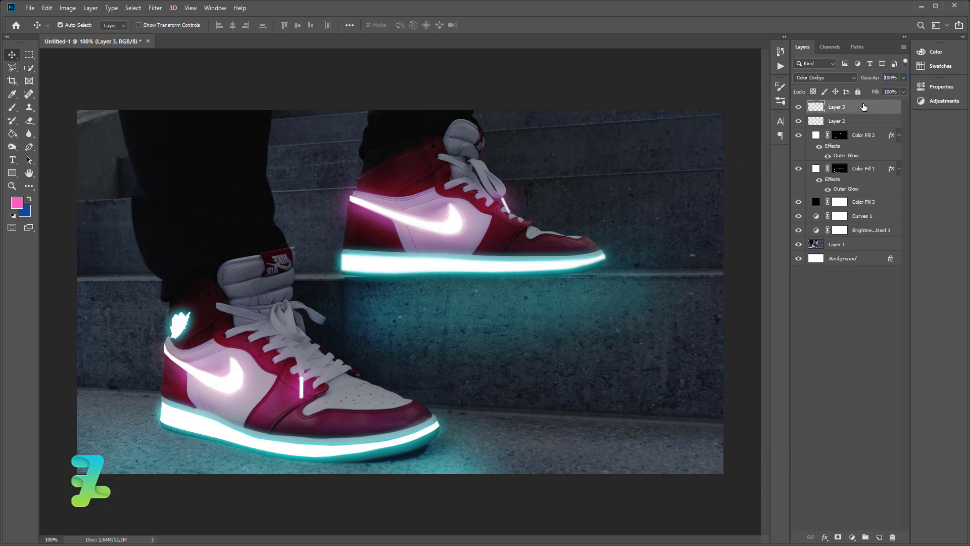
Add a Gradient Map running from pink to a slightly darkened cyan (09cddf) end stop
left_click(852, 536)
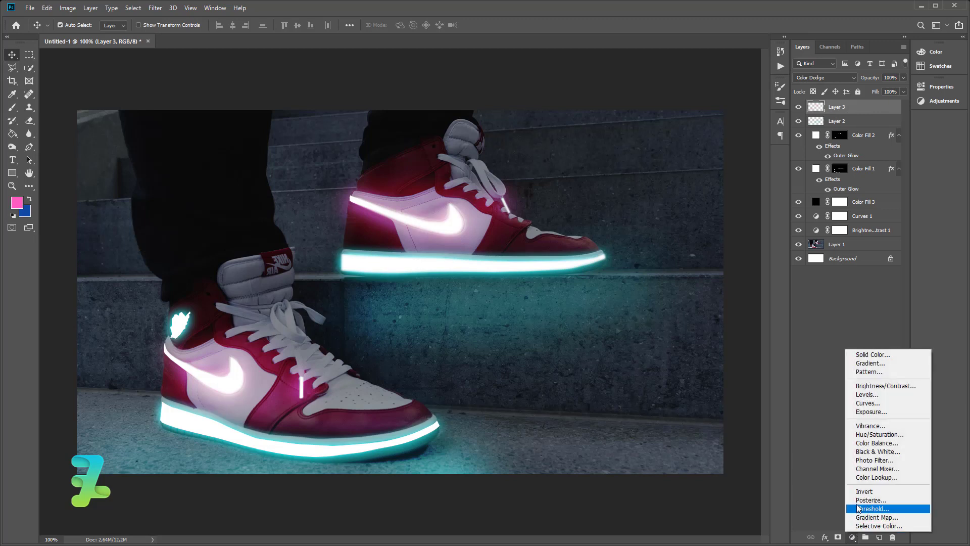
left_click(876, 516)
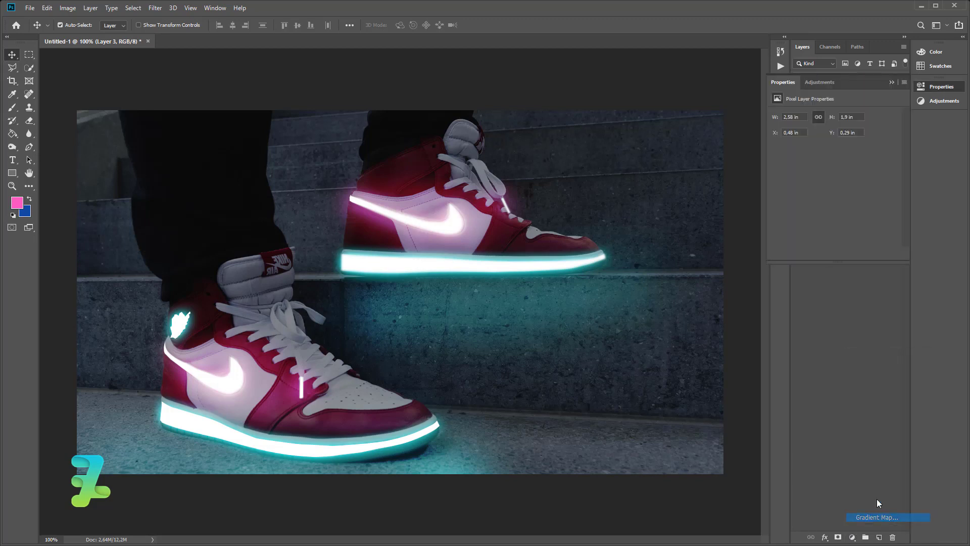
left_click(837, 121)
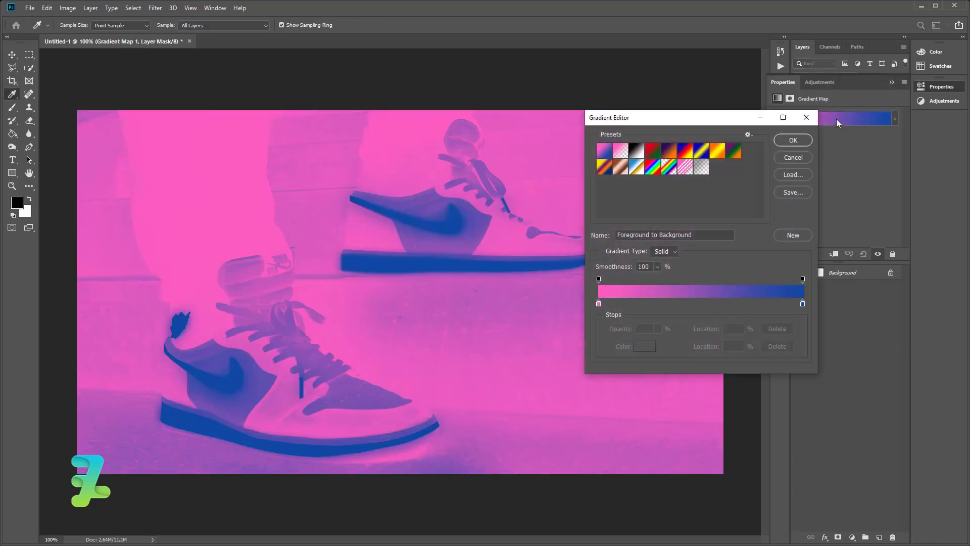
left_click(599, 305)
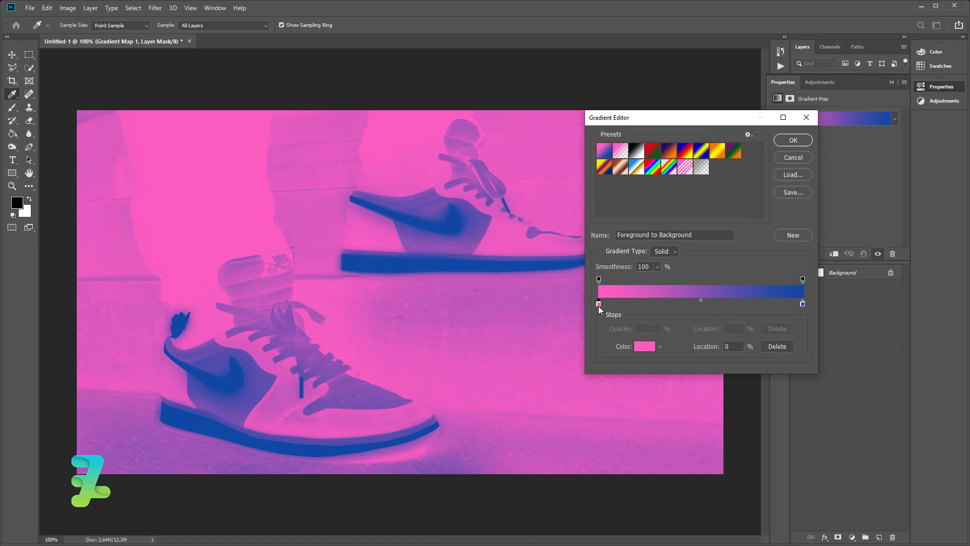
double_click(803, 304)
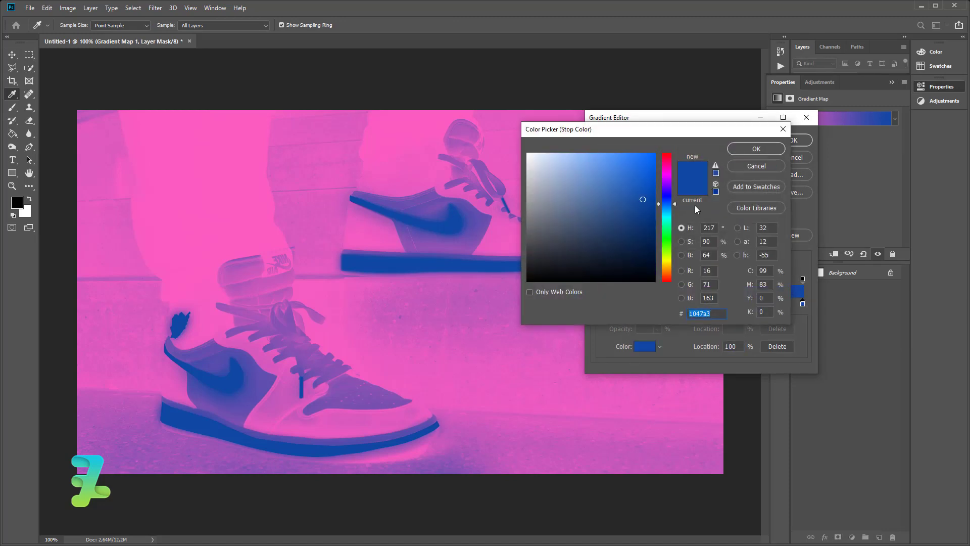
left_click(670, 215)
type("09cddf")
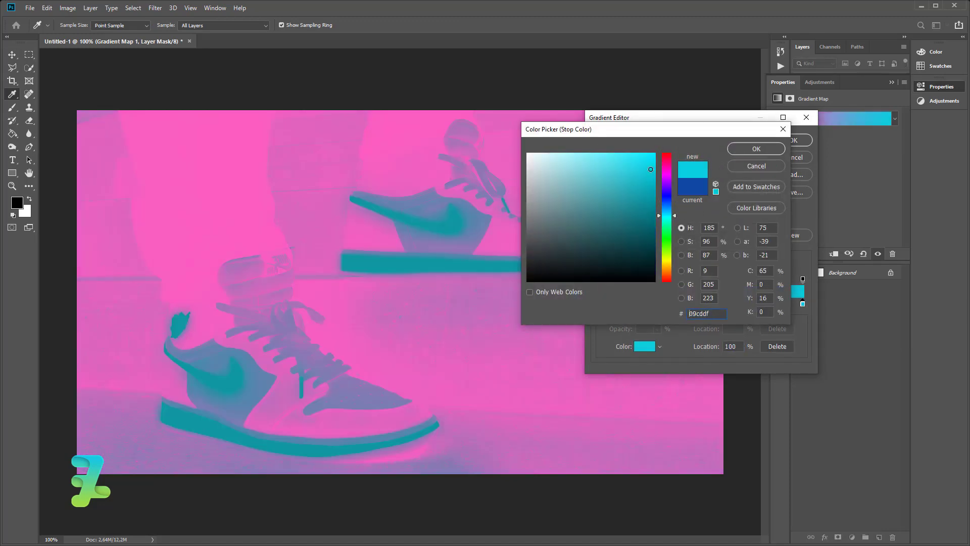
left_click_drag(651, 169, 642, 183)
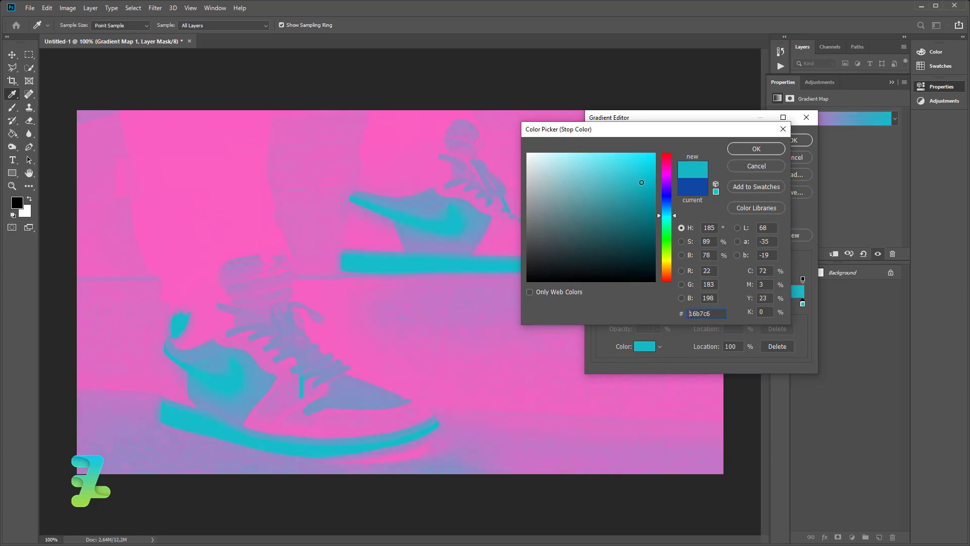
left_click(759, 154)
left_click(783, 140)
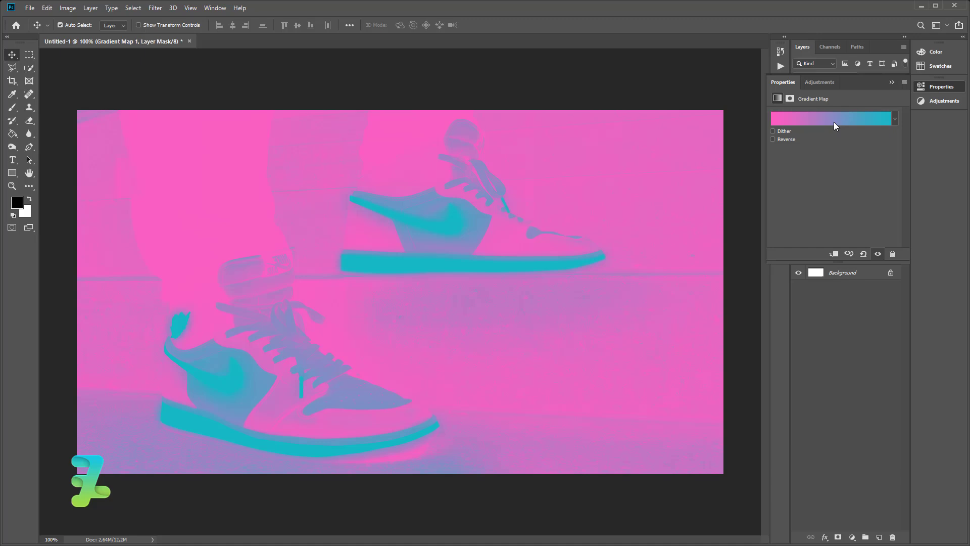
Blend Gradient Map 1 in Soft Light at 34% opacity
left_click(887, 83)
left_click(828, 78)
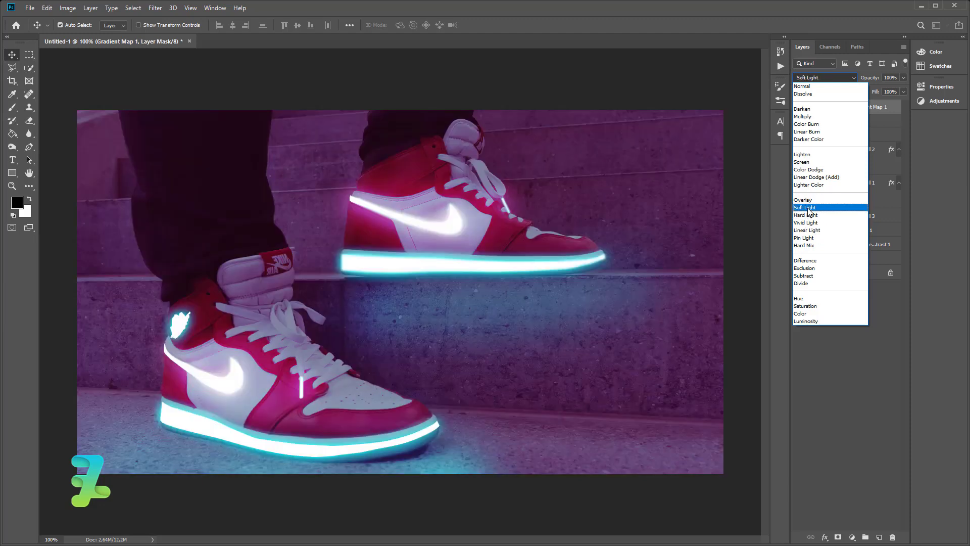
left_click(807, 208)
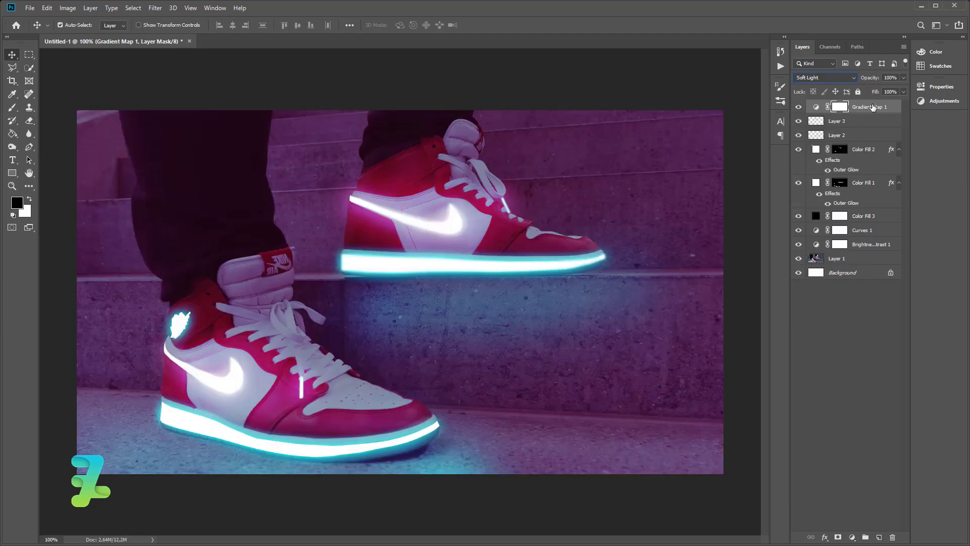
left_click(903, 79)
left_click_drag(883, 90, 860, 93)
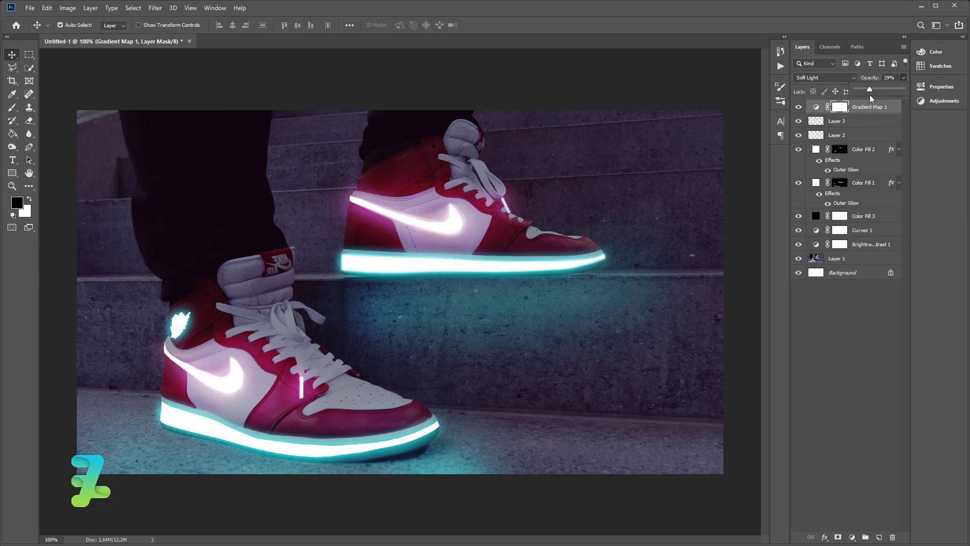
left_click(852, 536)
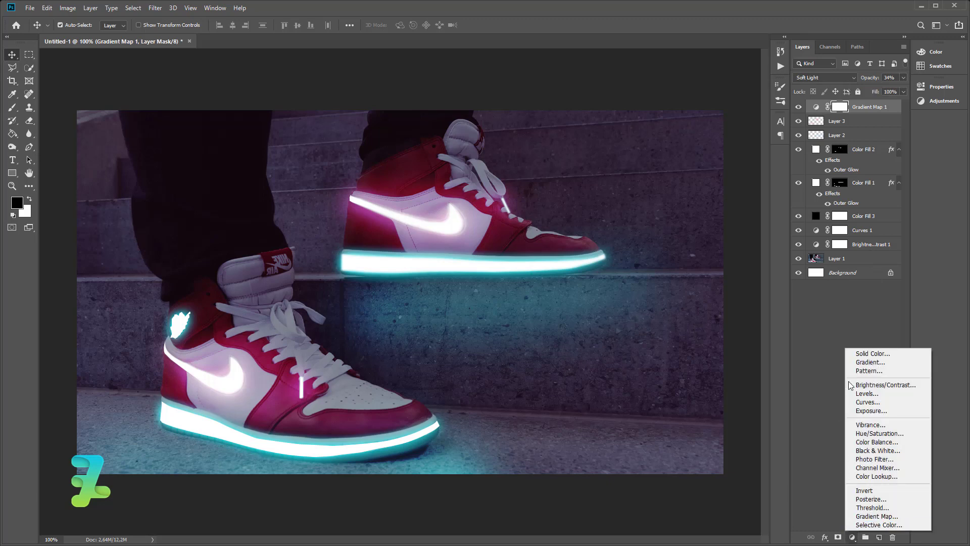
Add a Default Levels adjustment, raising the Red black point and lowering its white output
left_click(867, 393)
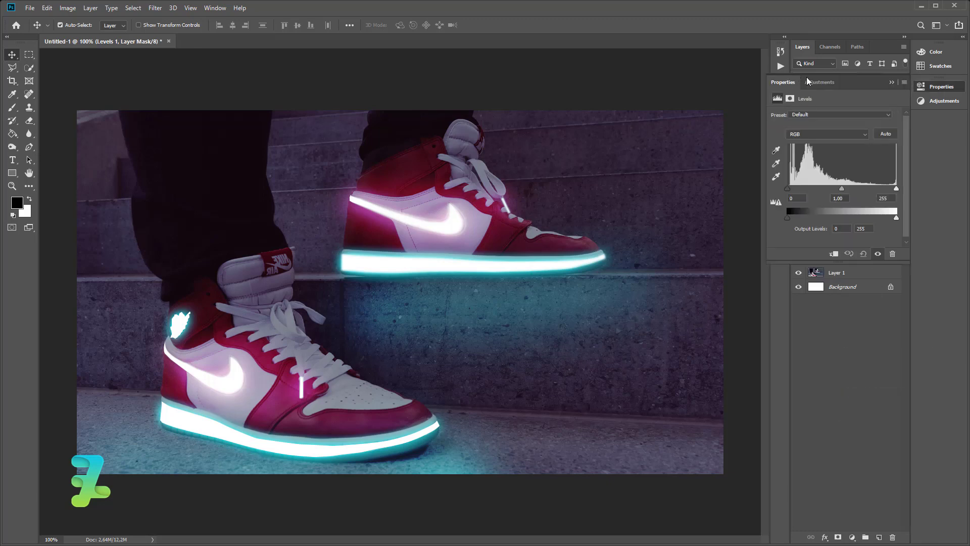
left_click(822, 115)
left_click(825, 123)
left_click(828, 134)
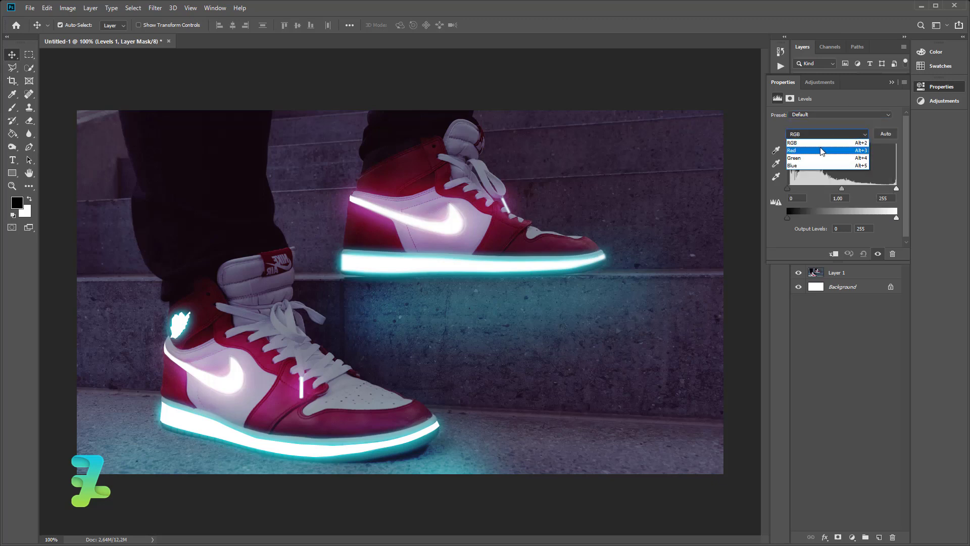
left_click(823, 146)
left_click_drag(788, 186, 792, 187)
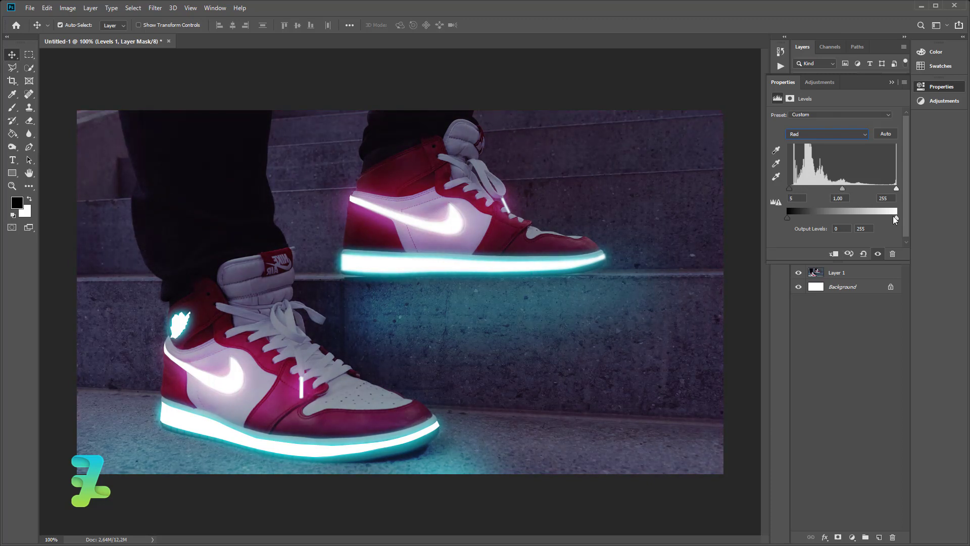
left_click_drag(895, 218, 894, 218)
Set the Blue channel levels to 2/1.10/237 and RGB midtones to 0.93
left_click(846, 135)
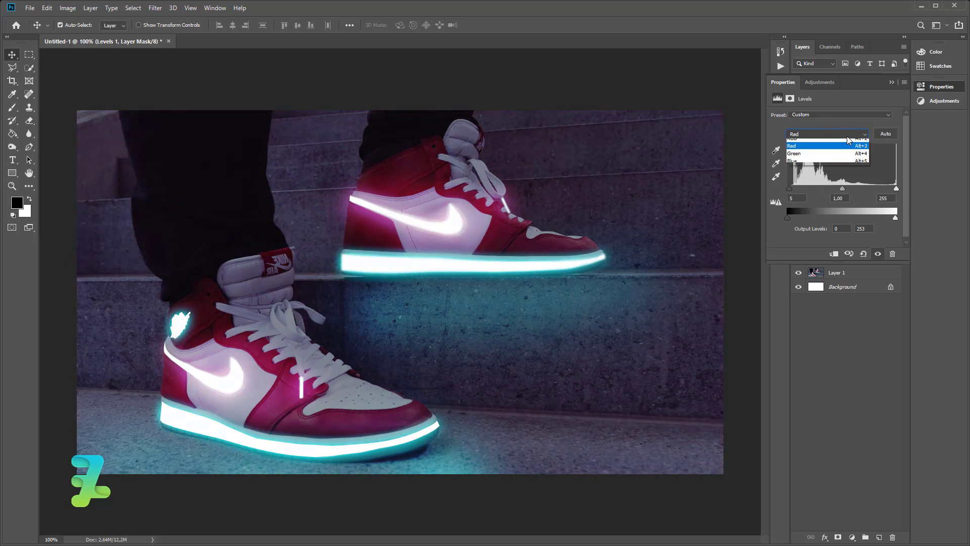
left_click(824, 165)
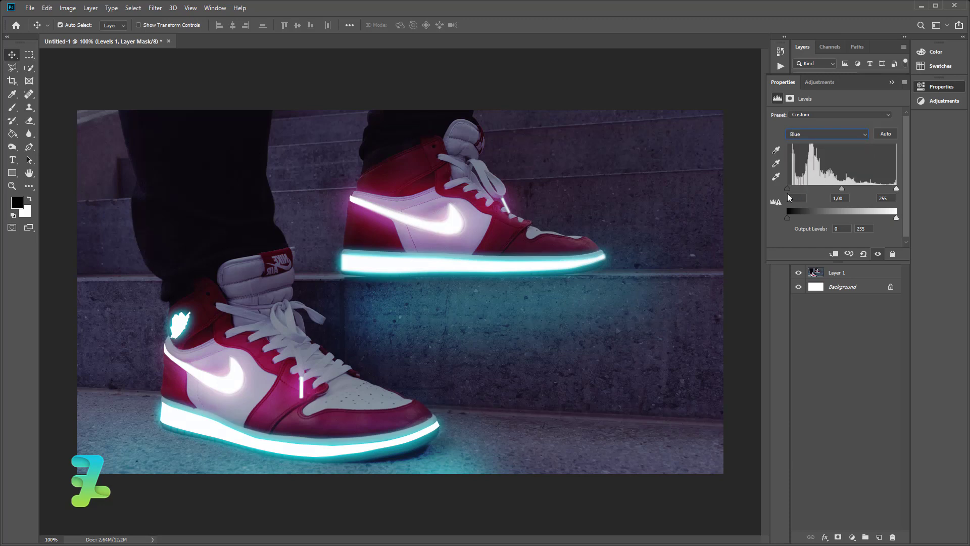
left_click_drag(787, 190, 788, 190)
left_click_drag(893, 190, 888, 190)
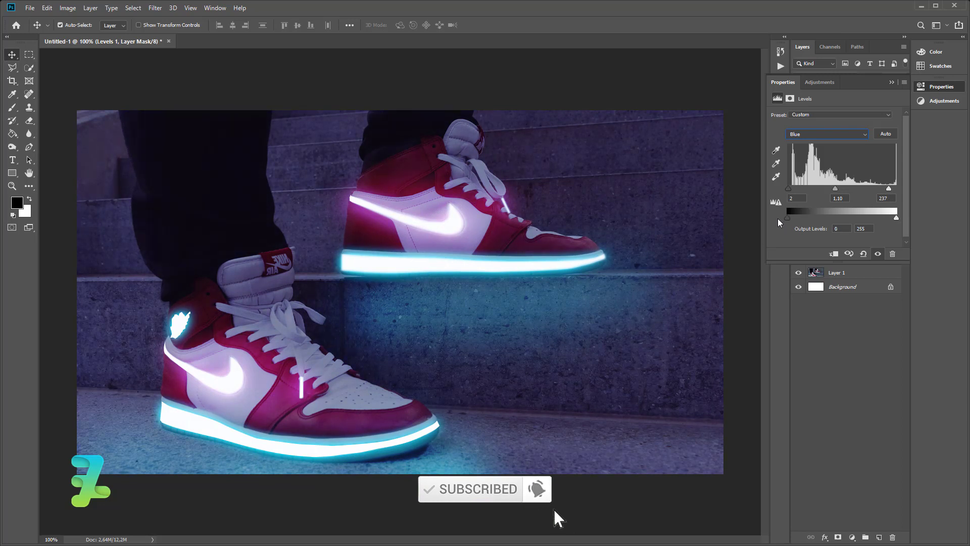
left_click(844, 138)
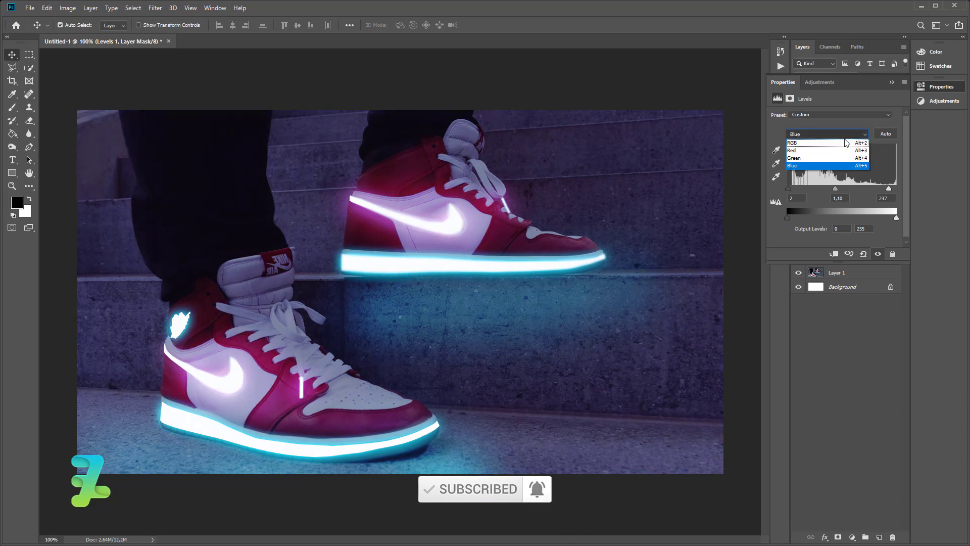
left_click(818, 141)
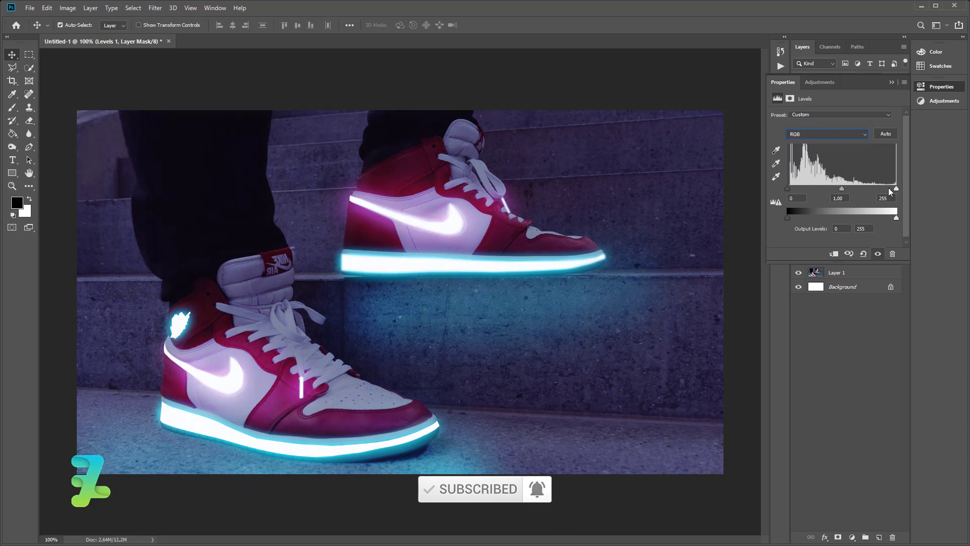
left_click_drag(897, 188, 841, 188)
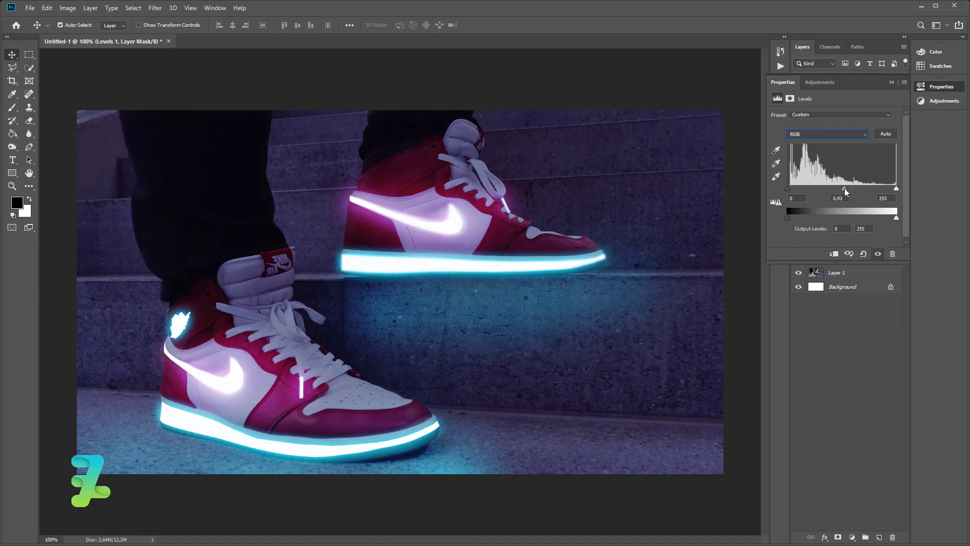